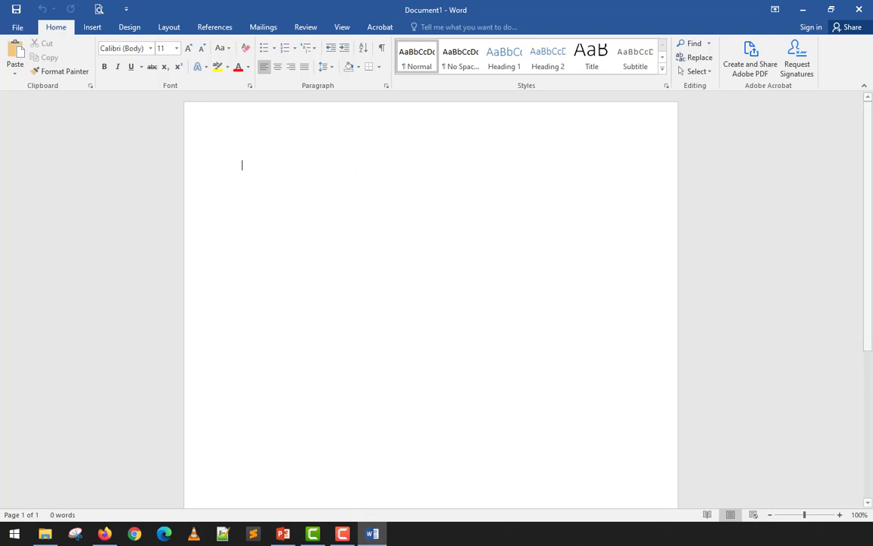
Switch to Firefox in a maximized window and read the footnote definitions in the "what is a footnote" search results.
click(104, 533)
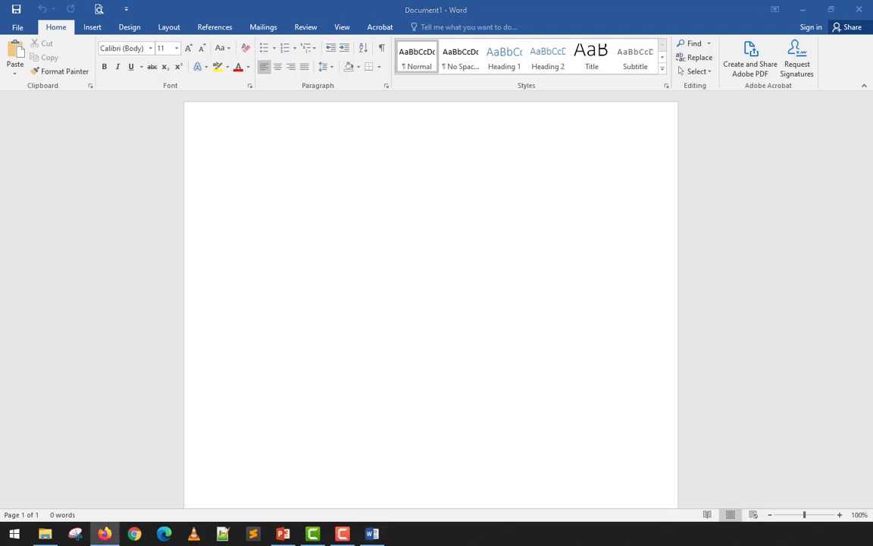
drag(195, 22, 526, 43)
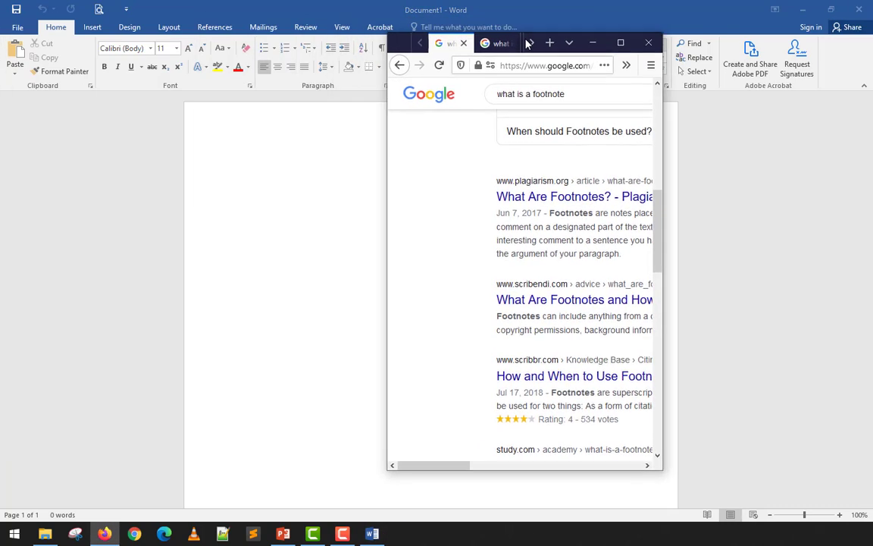
click(621, 46)
scroll(342, 294, up, 5)
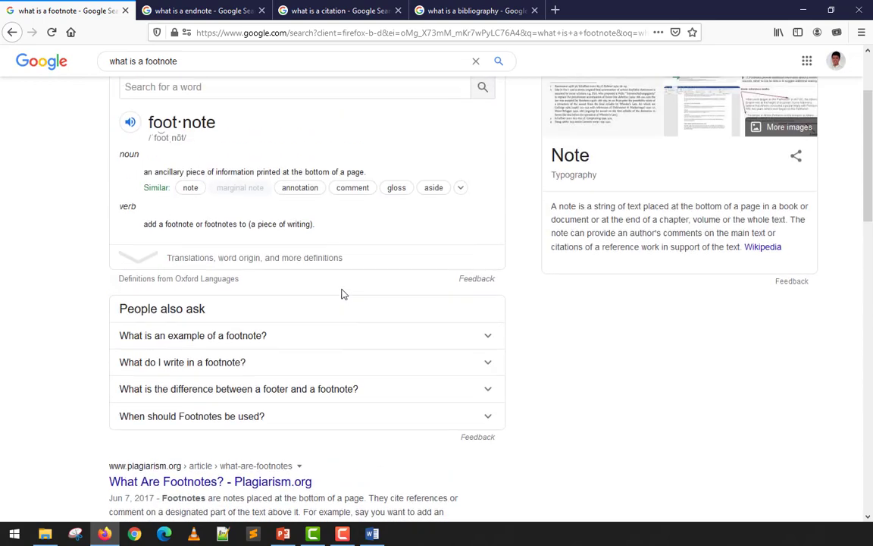
scroll(119, 243, down, 1)
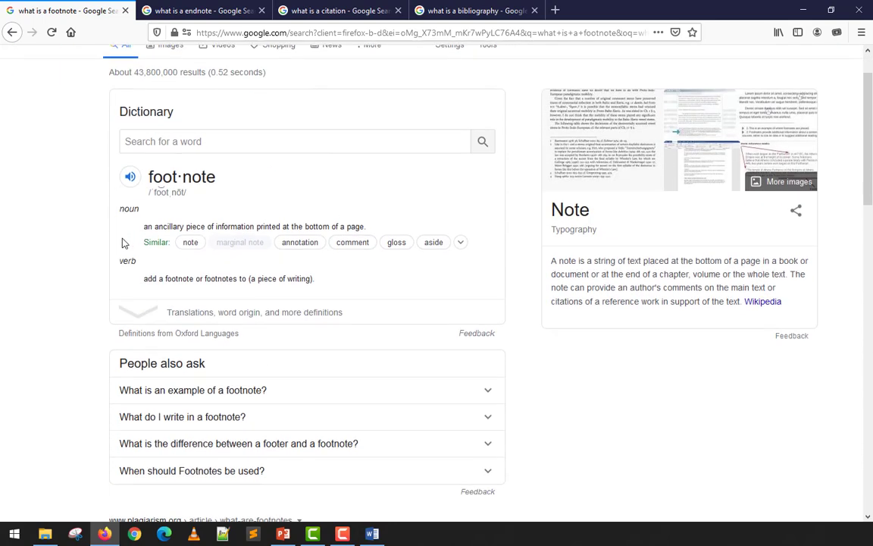
scroll(303, 334, down, 4)
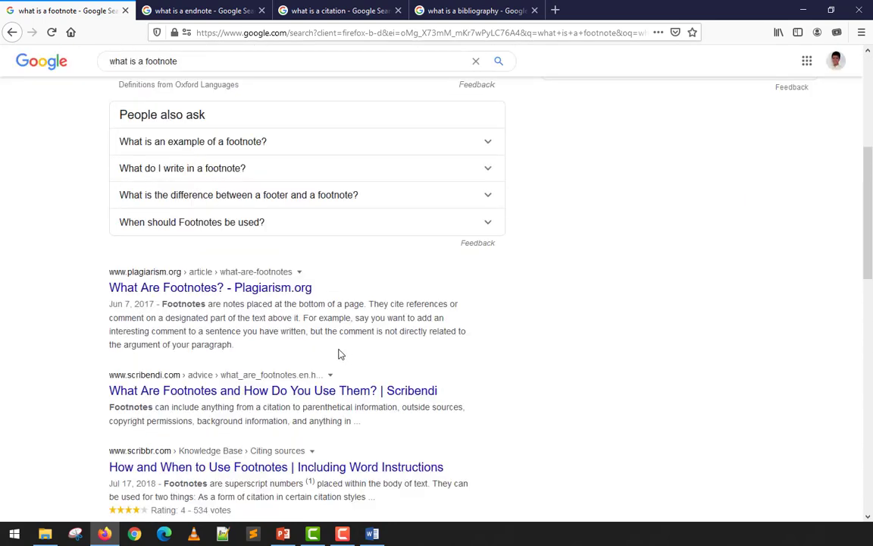
double_click(260, 303)
click(281, 315)
drag(262, 407, 276, 410)
drag(421, 408, 455, 410)
Search the web for "what is a computer" in a new tab.
click(555, 11)
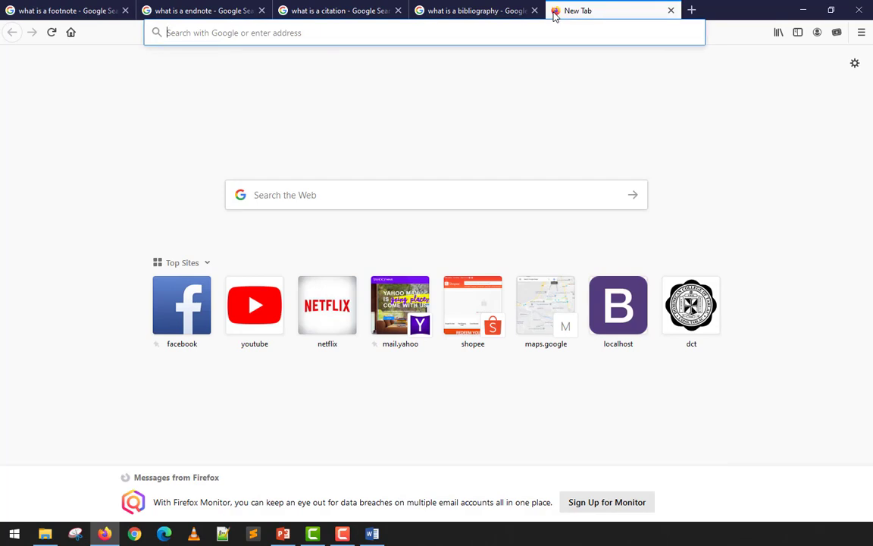
text(what i)
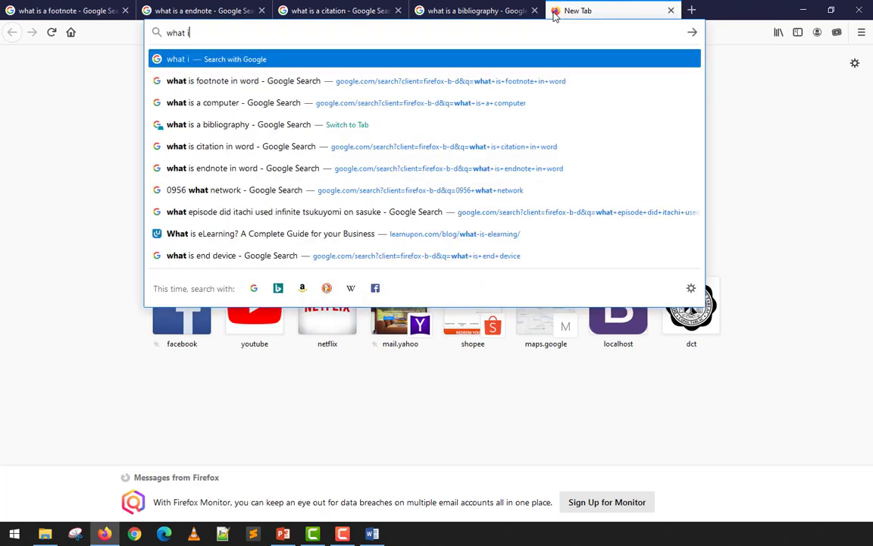
text(s a sim)
key(BackSpace)
key(BackSpace)
key(BackSpace)
text(c)
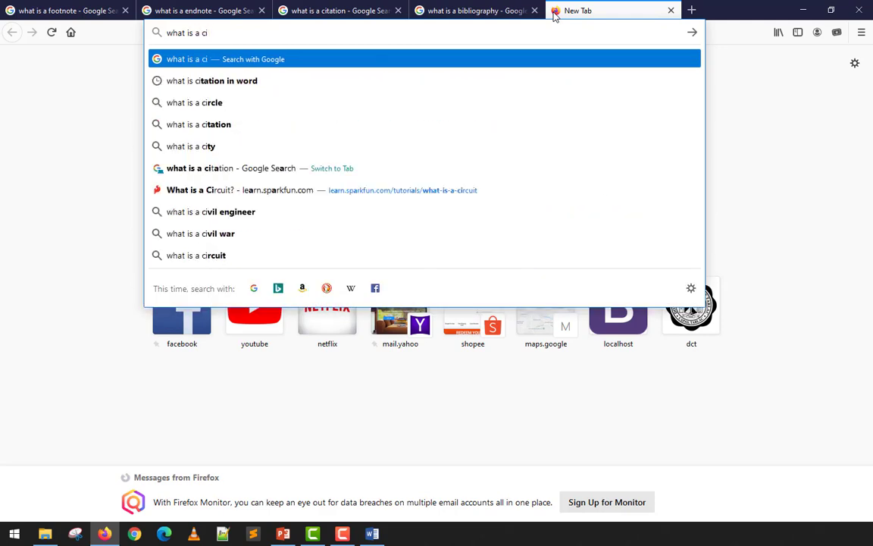
text(omputer)
key(Return)
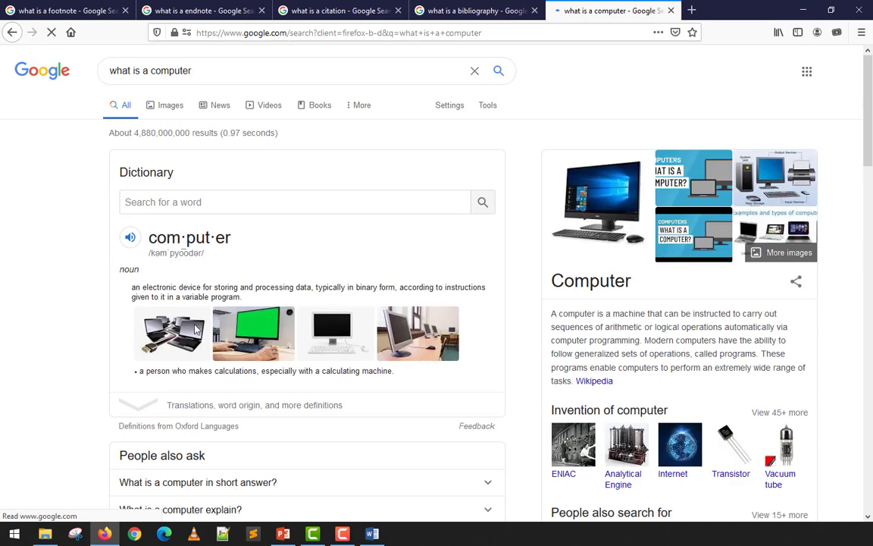
Open the Wikipedia article on Computer from the search results.
scroll(195, 328, down, 1)
scroll(178, 318, down, 7)
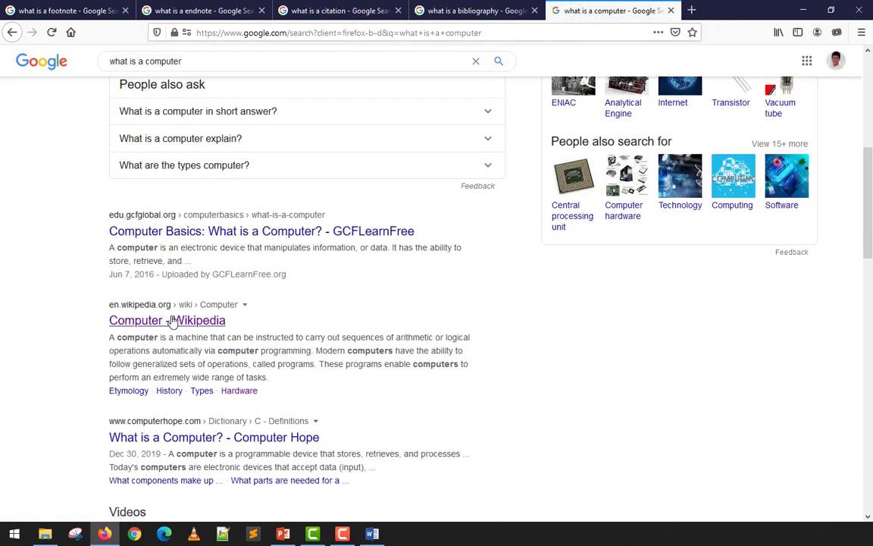
click(173, 321)
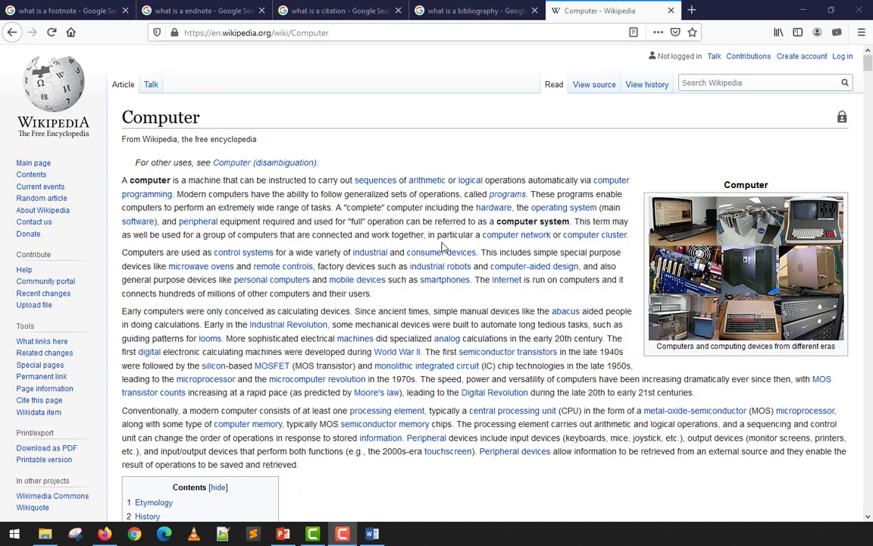
Examine the first cited passage in the article's Etymology section and follow its citation [1] to the reference list.
scroll(444, 247, down, 5)
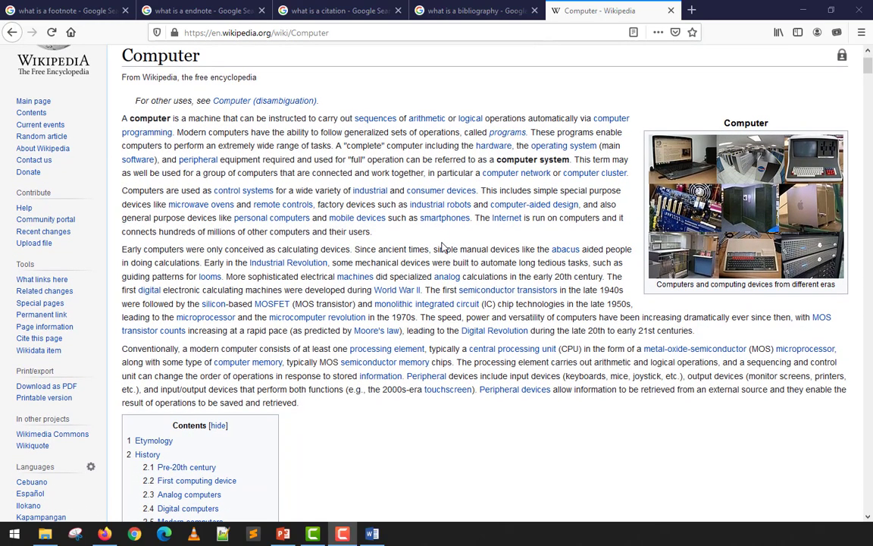
scroll(445, 248, down, 5)
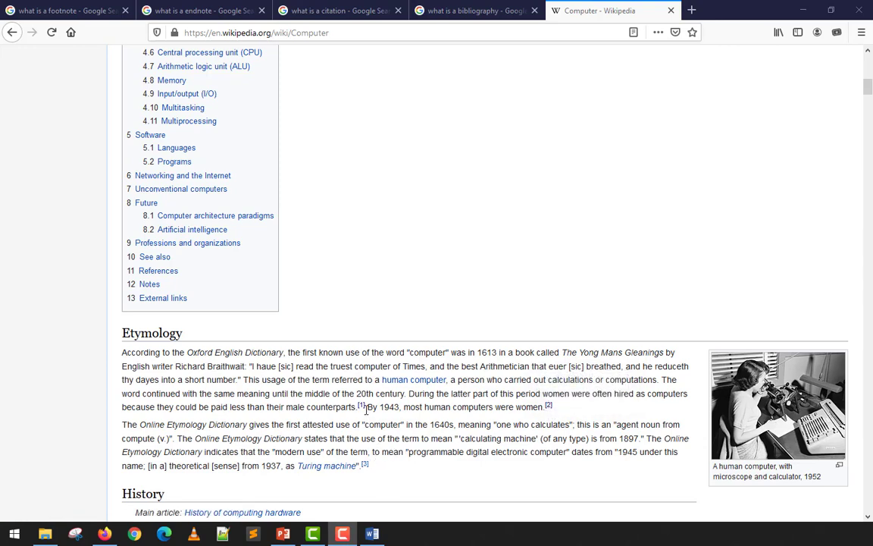
scroll(362, 470, down, 3)
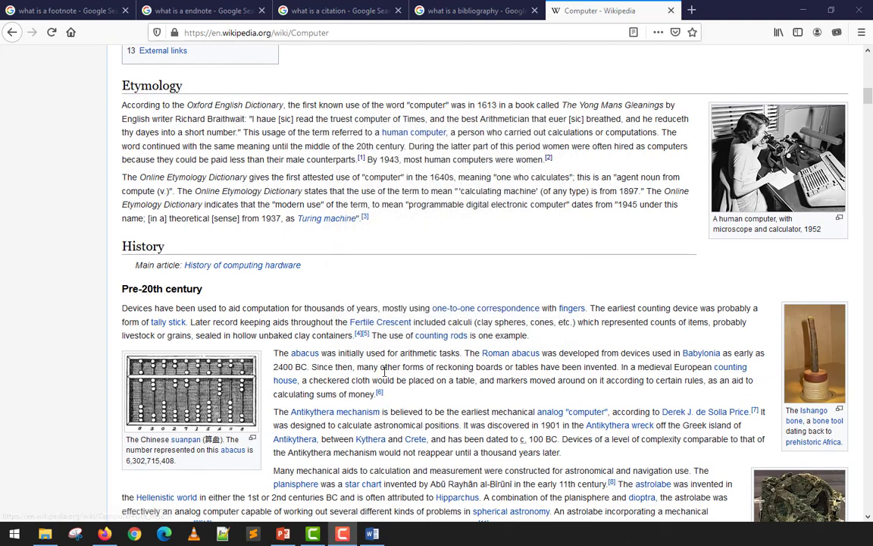
scroll(385, 370, up, 2)
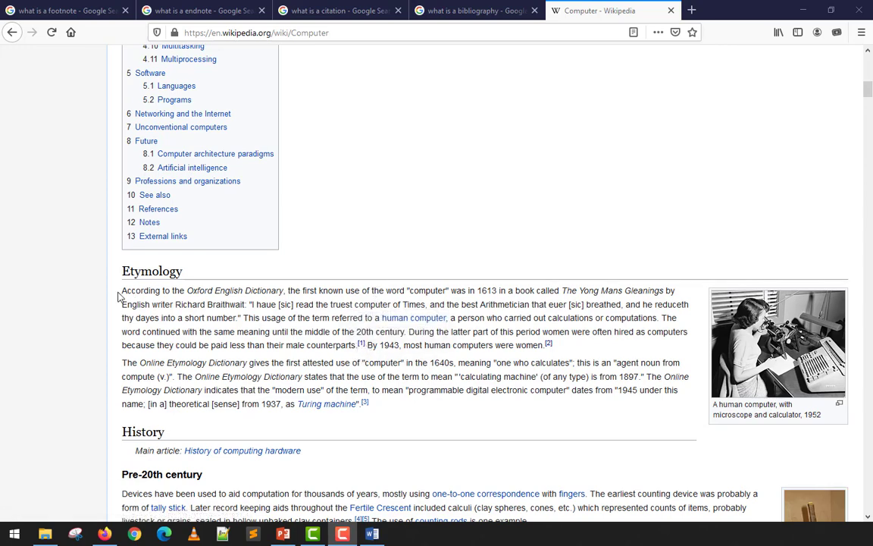
drag(121, 290, 357, 347)
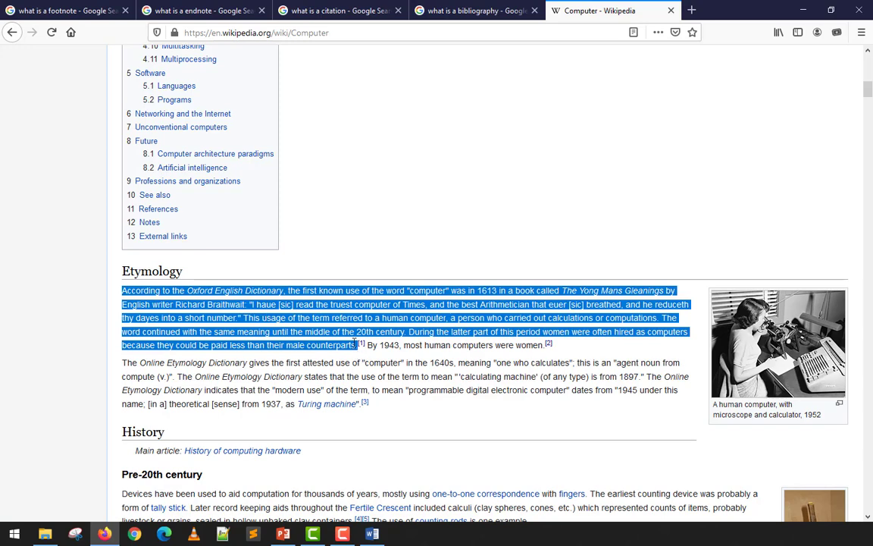
click(347, 312)
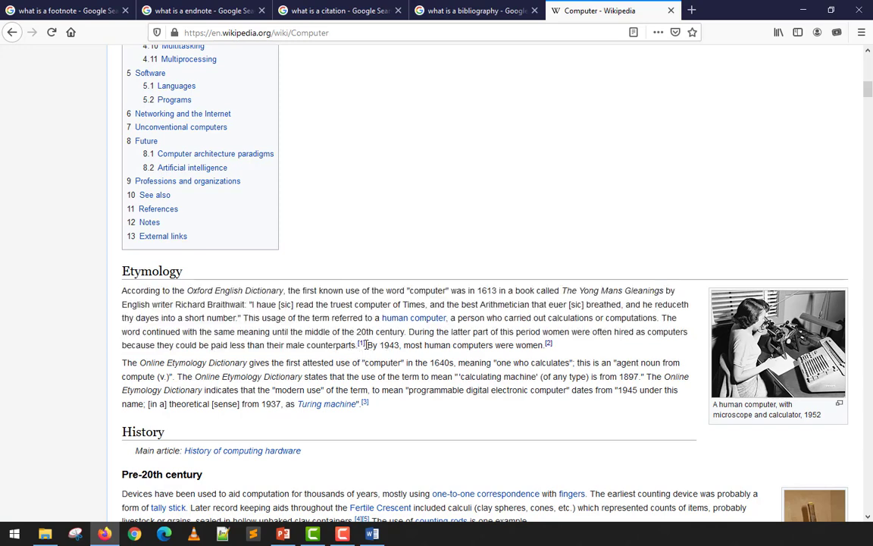
click(362, 345)
Inspect the first entry in the References list and follow its link to the full source.
scroll(293, 226, up, 3)
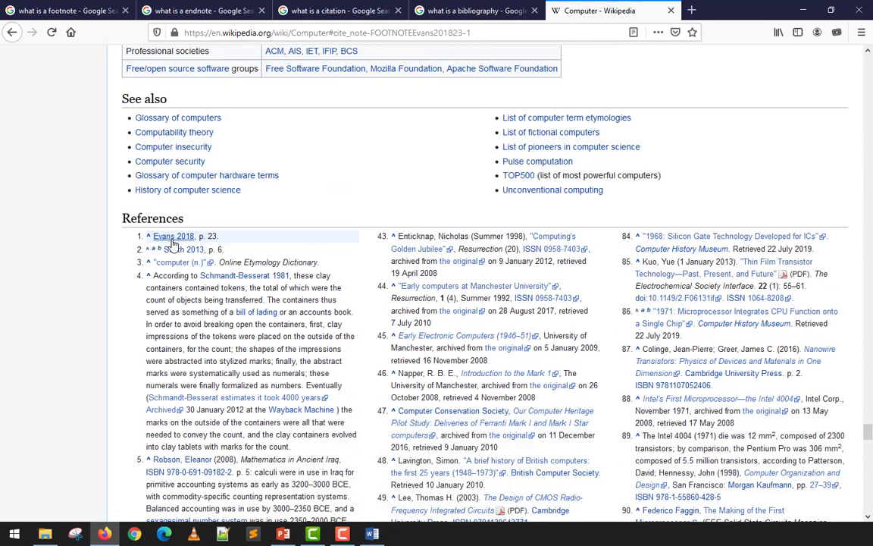
mouse_move(192, 239)
double_click(216, 237)
mouse_move(172, 241)
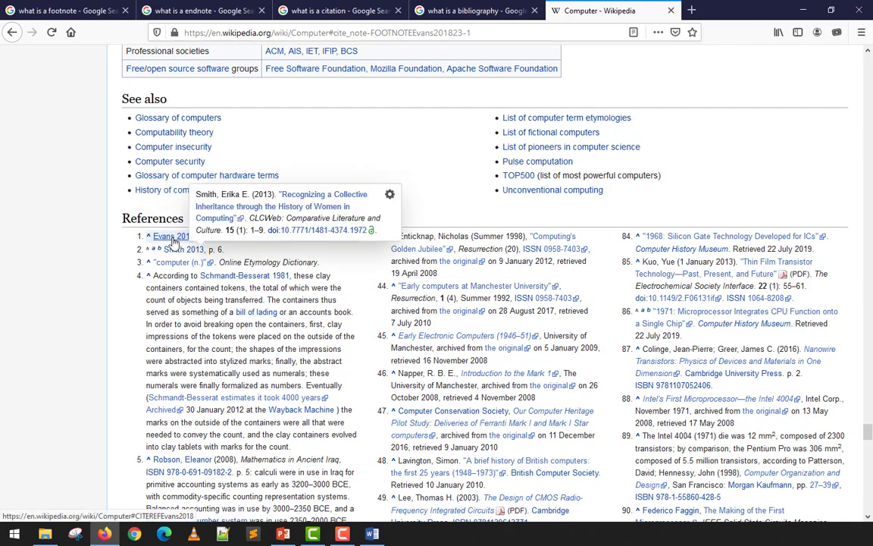
click(175, 240)
Follow citation [4] from the Pre-20th century section and highlight the full text of reference 4.
drag(868, 486, 869, 91)
scroll(622, 301, down, 1)
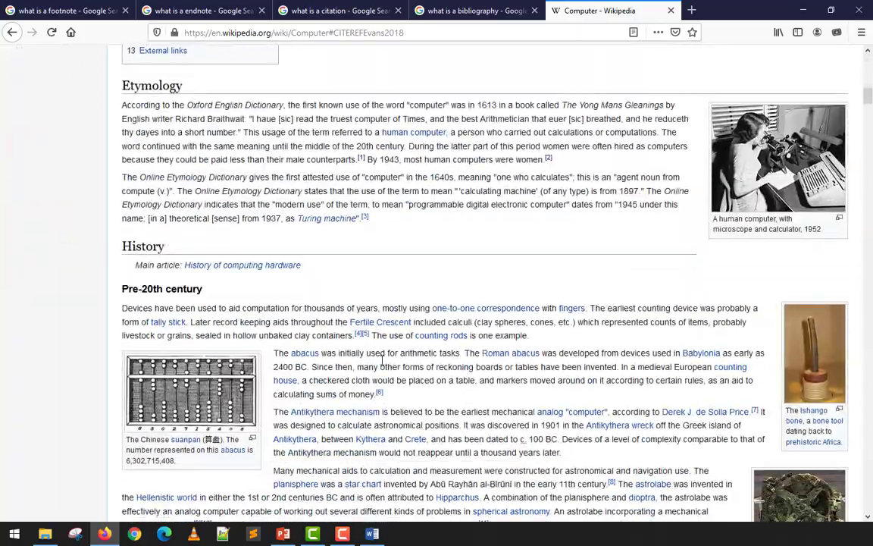
click(362, 338)
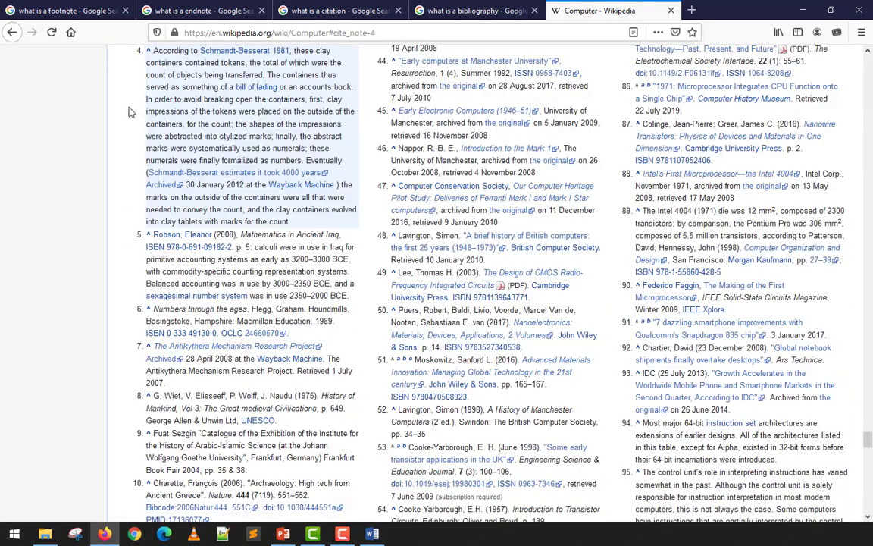
scroll(155, 87, up, 1)
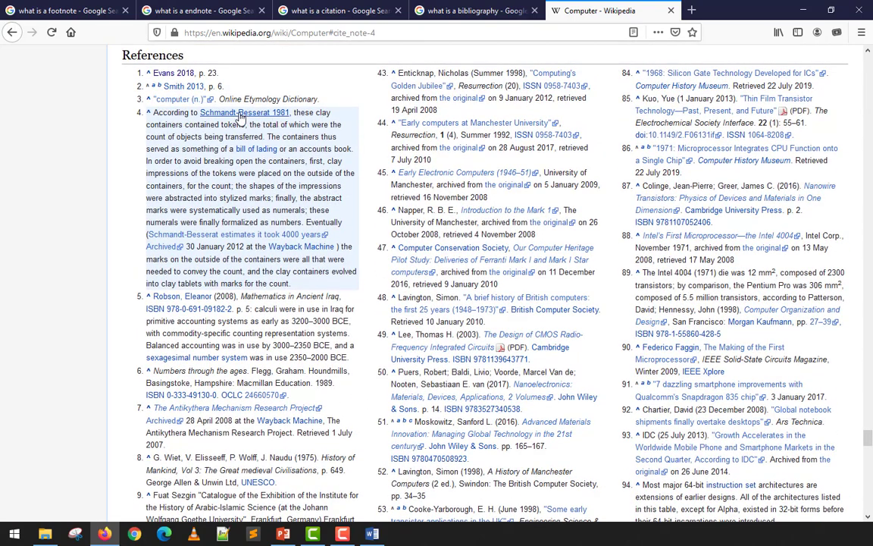
drag(306, 113, 287, 126)
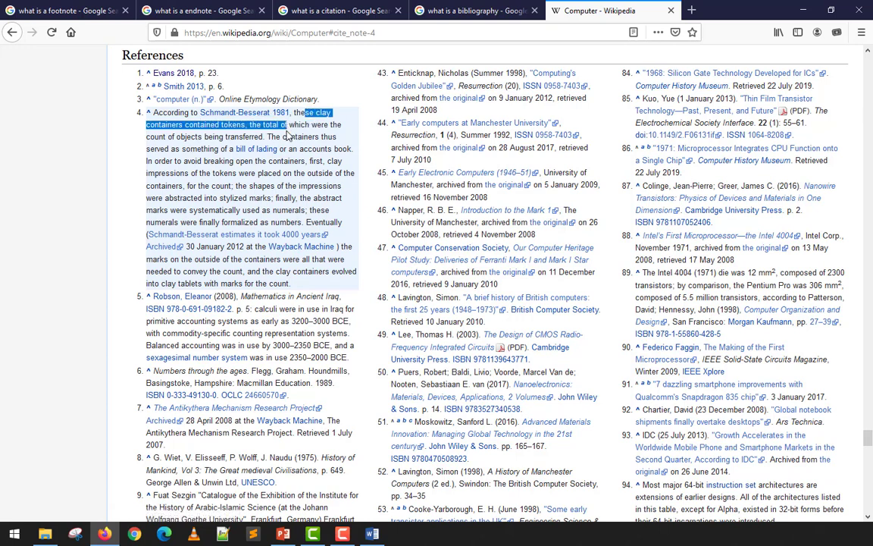
drag(296, 284, 155, 113)
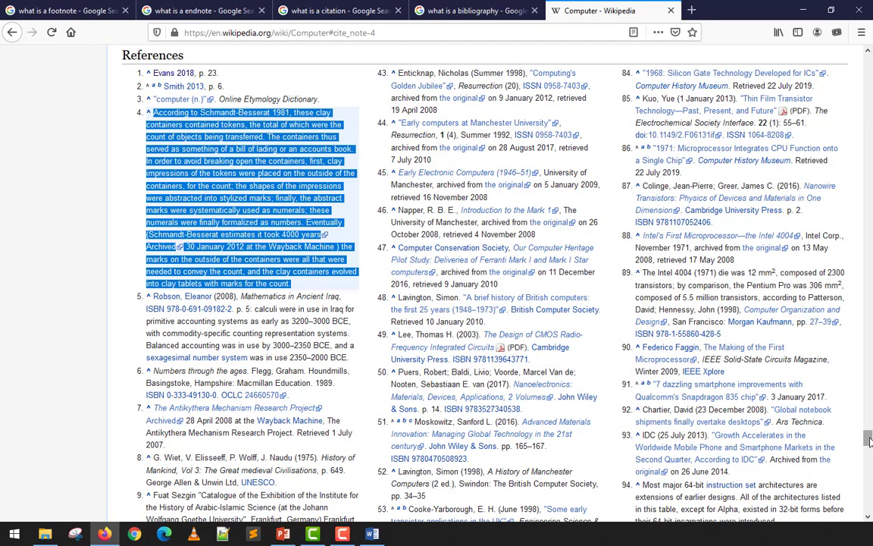
Close the Wikipedia article and read the ThoughtCo endnote definition in the "what is a endnote" search results.
drag(868, 438, 849, 161)
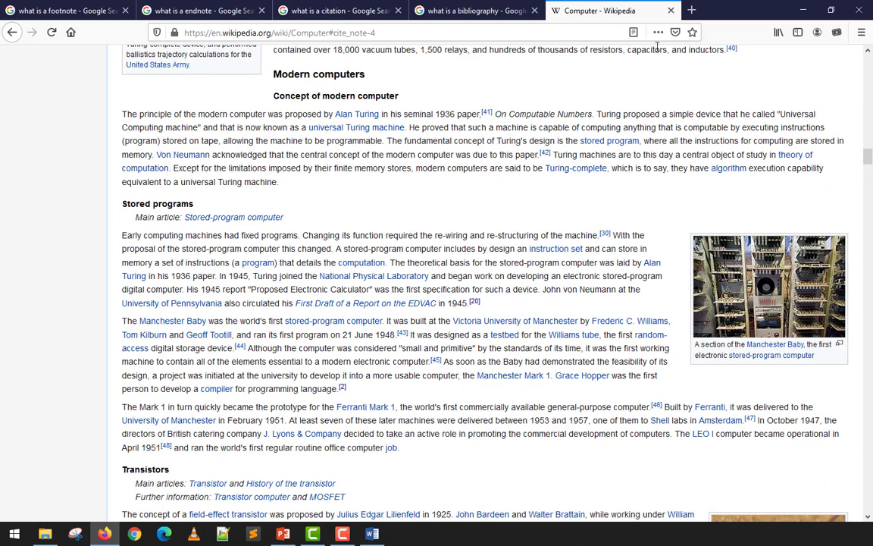
middle_click(605, 9)
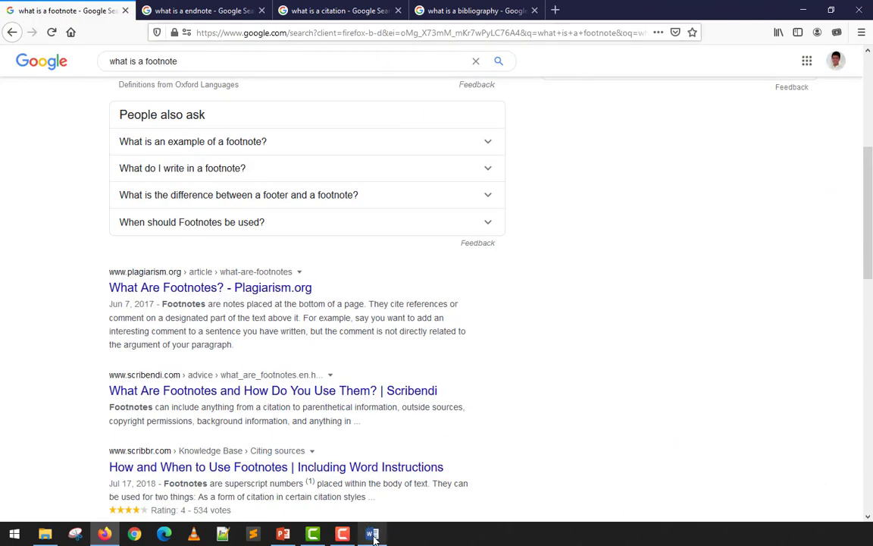
scroll(61, 314, up, 3)
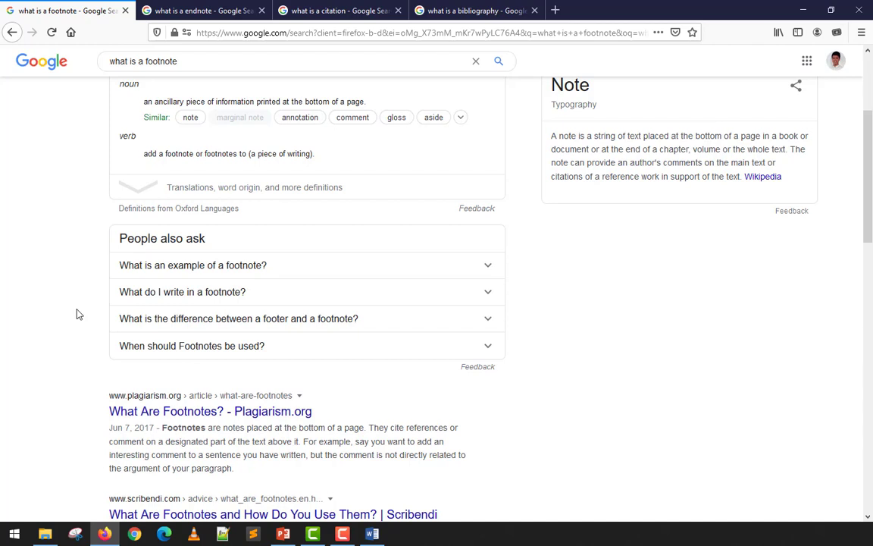
click(182, 10)
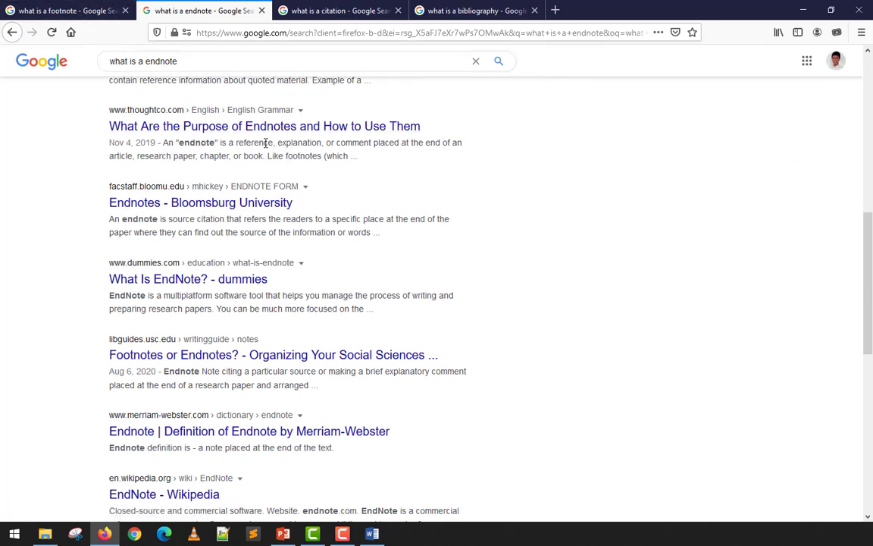
drag(240, 142, 455, 143)
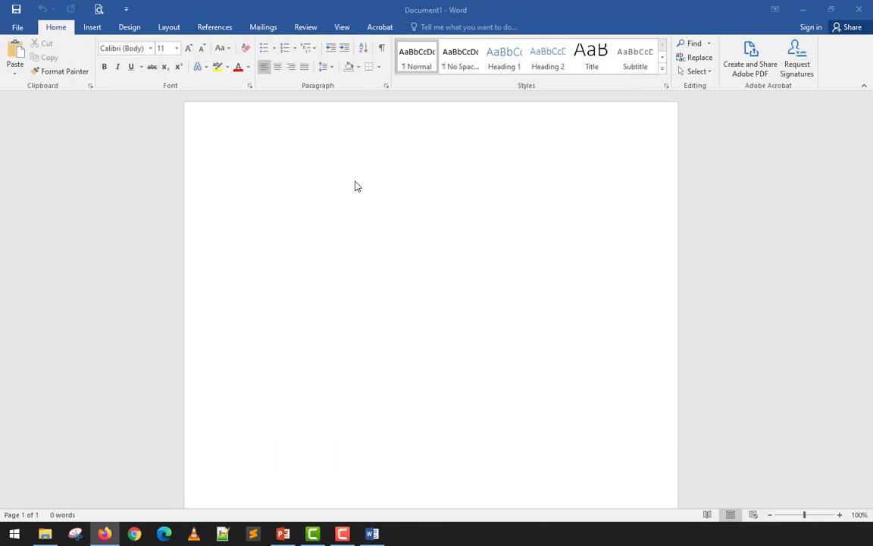
Switch to Word and enter a title line with the author's first name in possessive form followed by "Research Kuno".
click(335, 230)
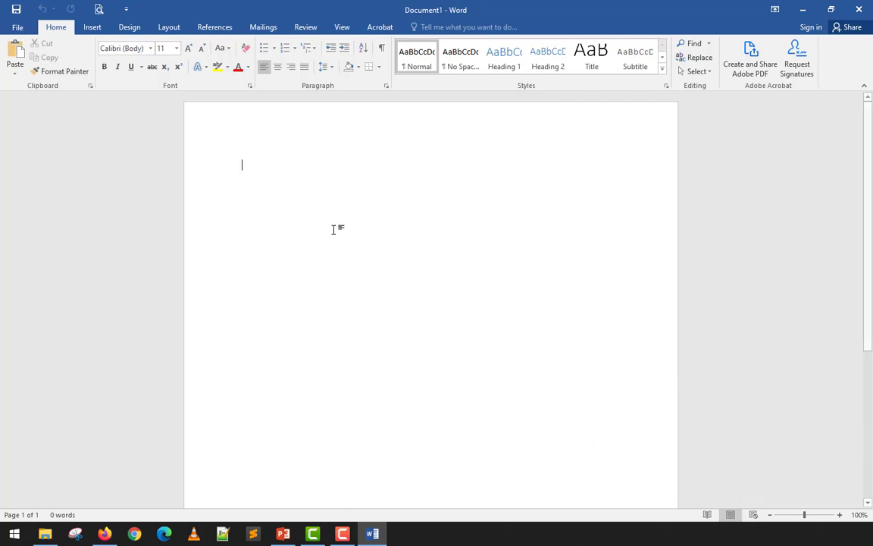
text(Renmark's Rese)
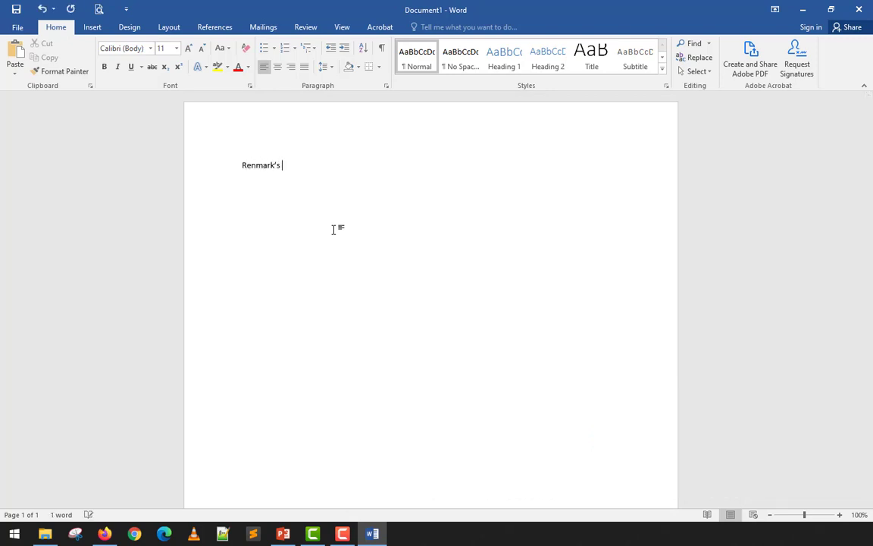
text(arch Kun)
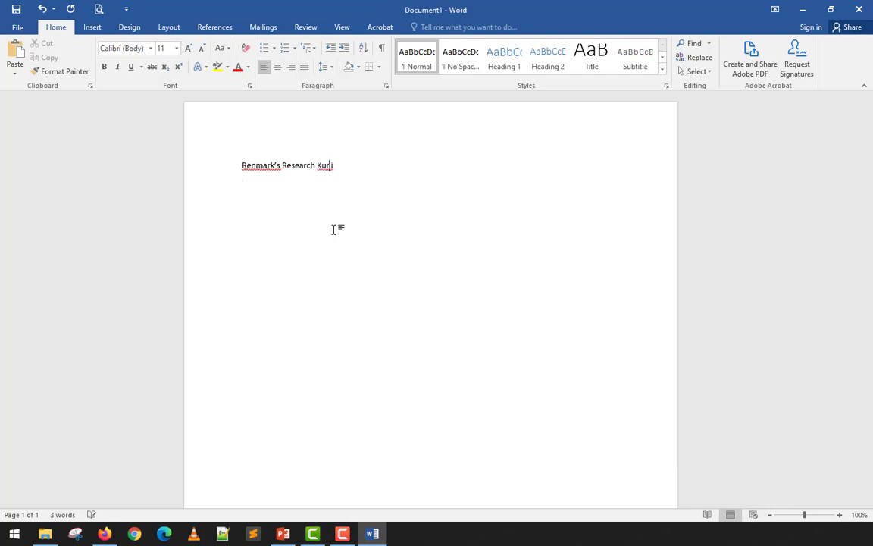
text(o)
key(Return)
Generate placeholder text below the title with =lorem(5, 20).
text(=lorem(5, 20))
key(Return)
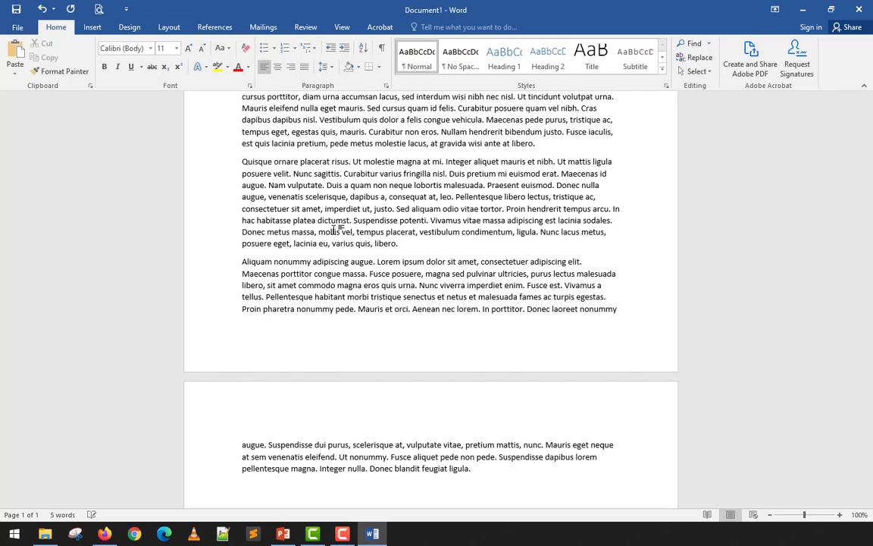
Justify all the text in the document.
key(ctrl+a)
key(ctrl+j)
click(334, 228)
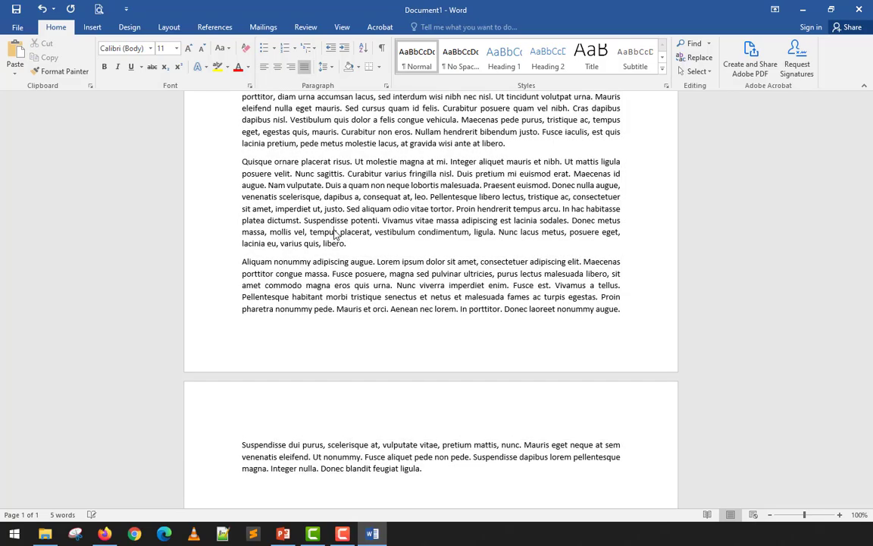
scroll(335, 228, up, 10)
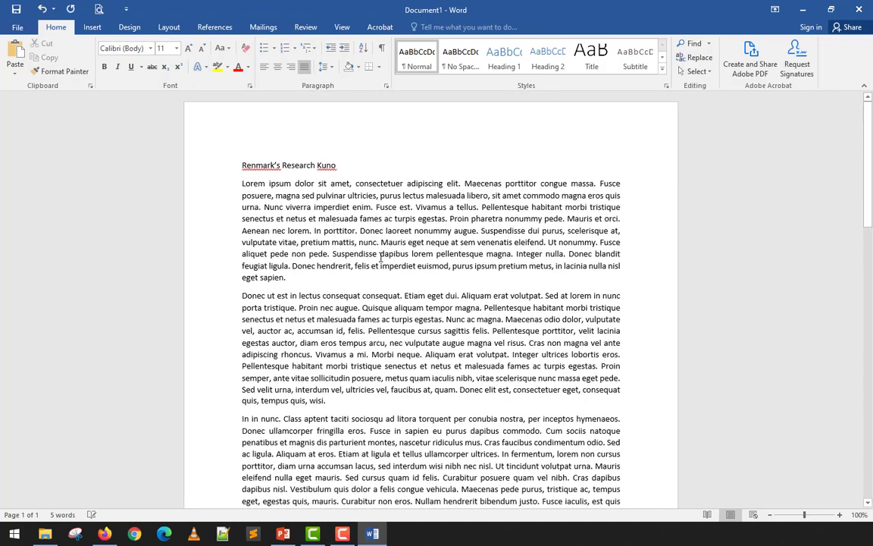
scroll(371, 254, down, 12)
scroll(380, 256, down, 3)
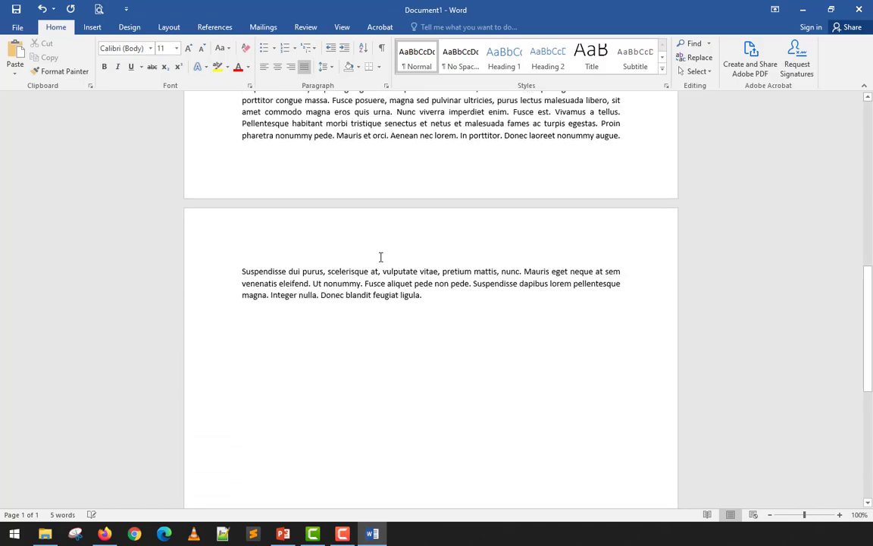
scroll(381, 256, up, 15)
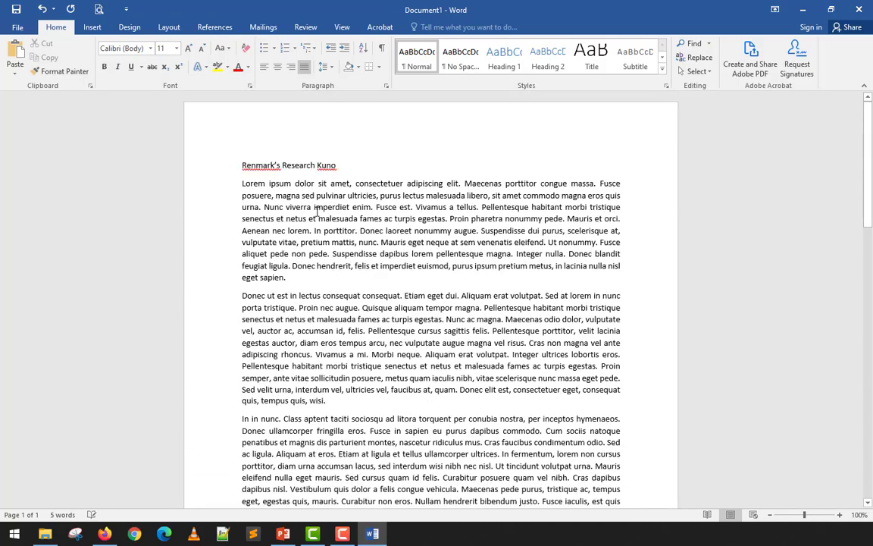
scroll(312, 262, down, 3)
scroll(312, 262, up, 3)
click(301, 276)
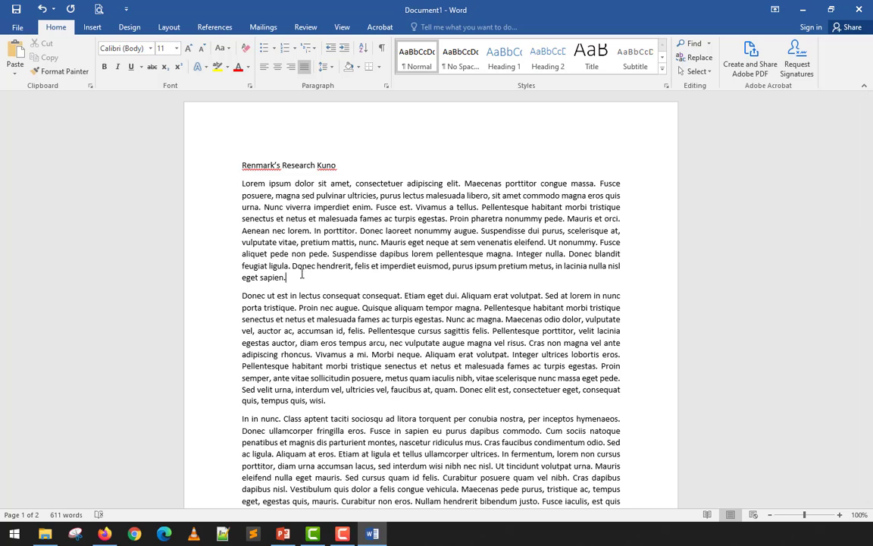
Try to insert a footnote for the selected opening sentences ending in "turpis egestas.", and undo it.
drag(241, 182, 448, 219)
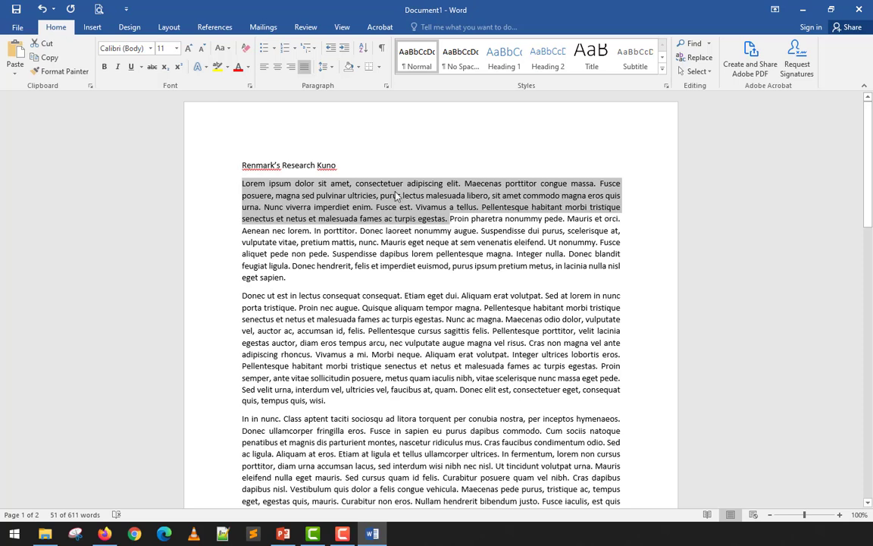
click(228, 29)
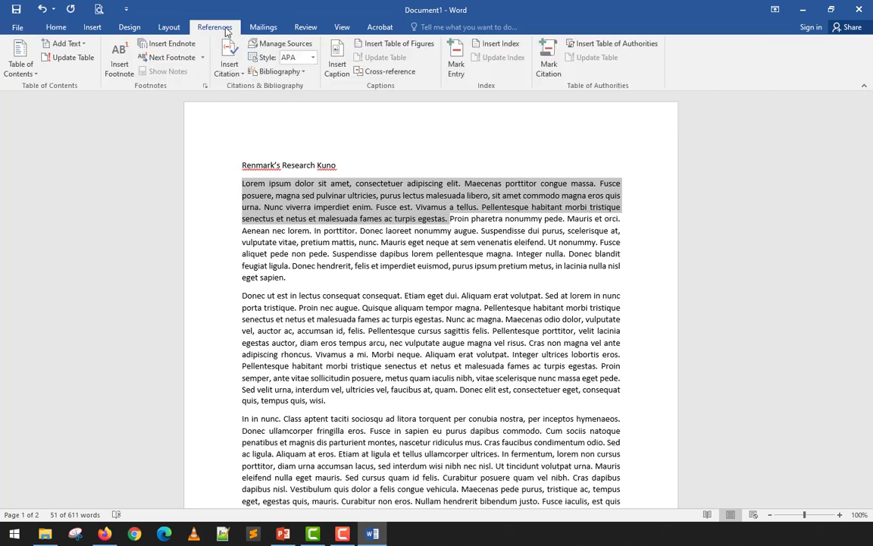
click(120, 67)
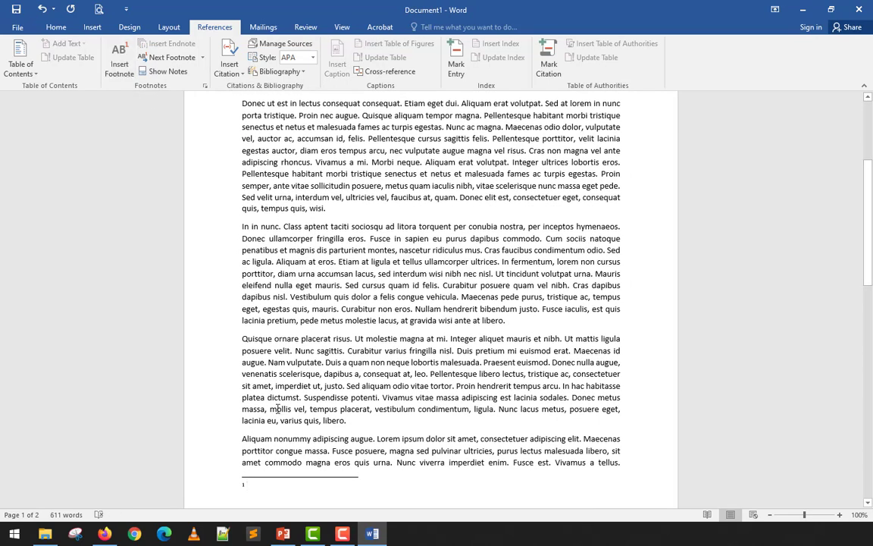
scroll(256, 485, down, 3)
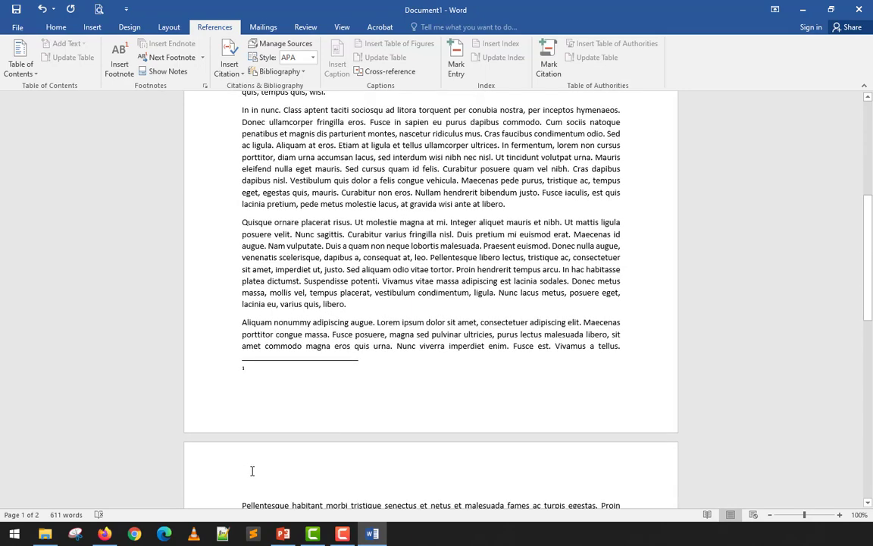
scroll(253, 469, up, 15)
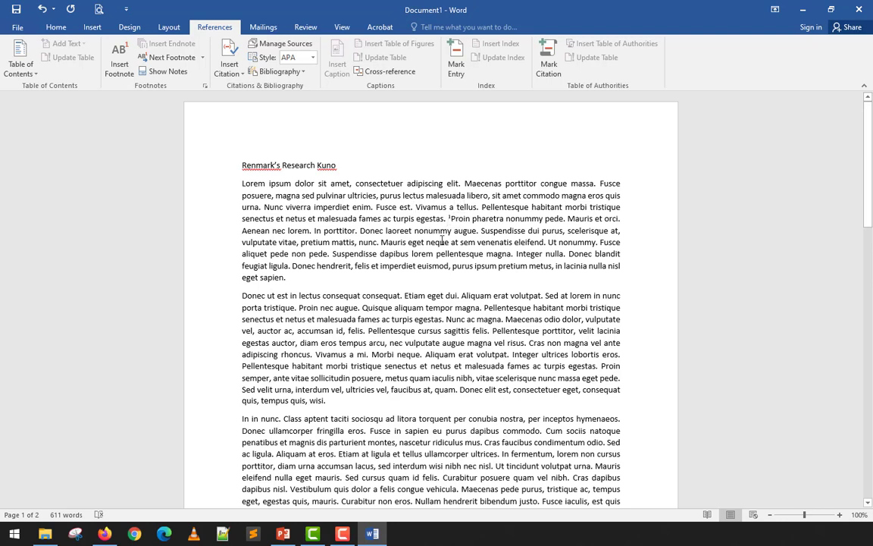
key(ctrl+z)
Insert a footnote right after "turpis egestas." in the first paragraph, reading "You can type your comment here.".
click(447, 218)
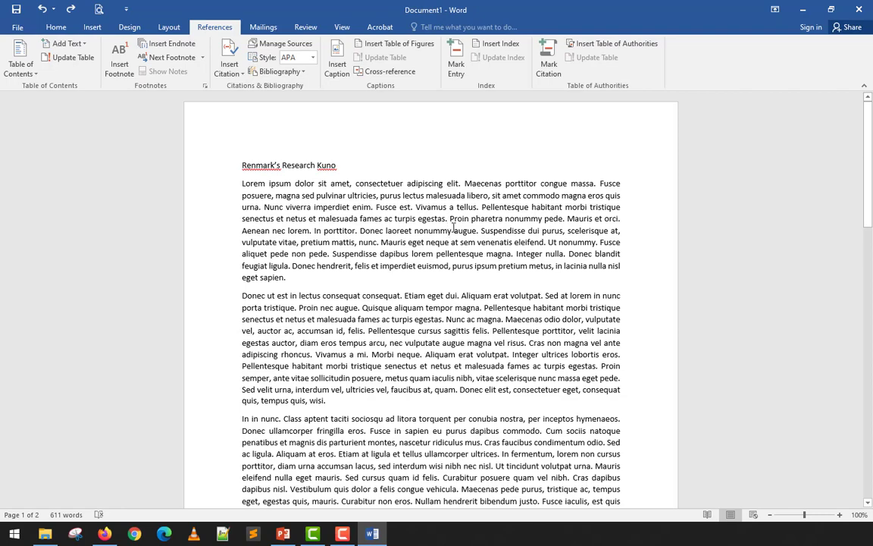
click(119, 61)
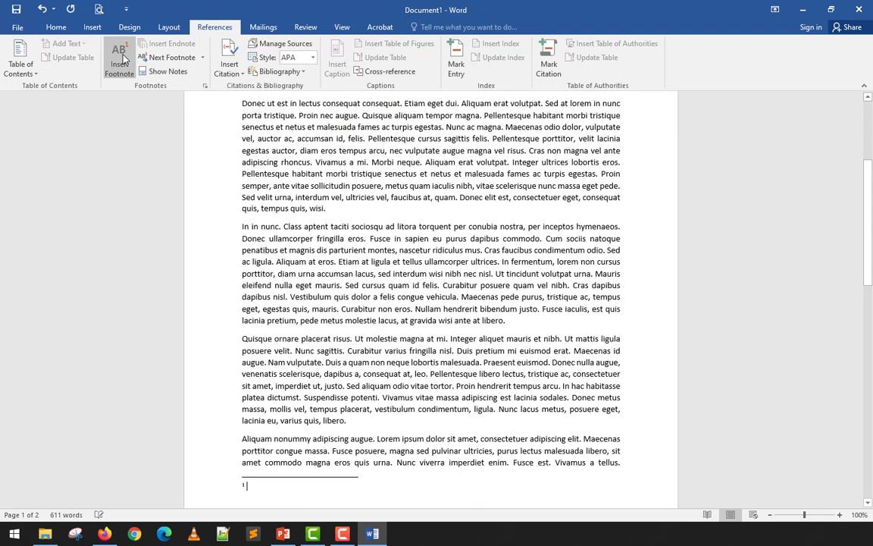
scroll(377, 237, up, 3)
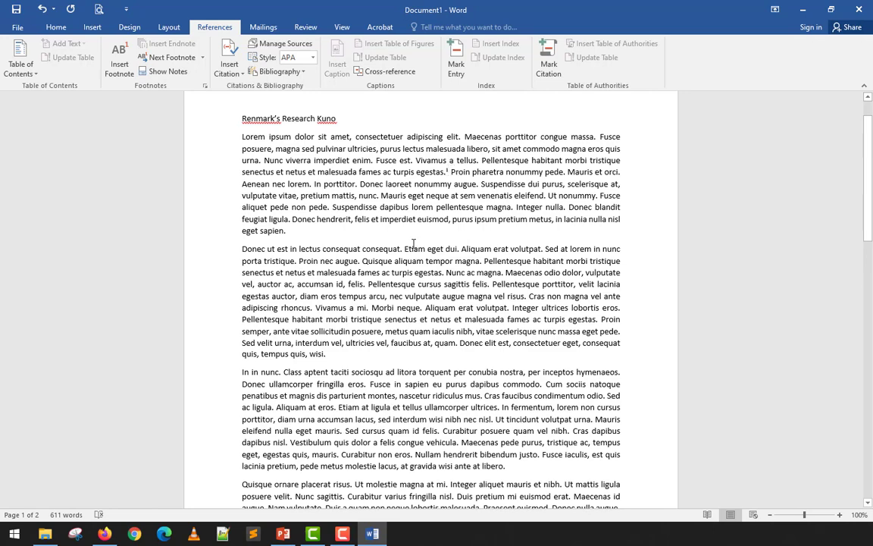
scroll(293, 416, down, 4)
scroll(293, 416, down, 2)
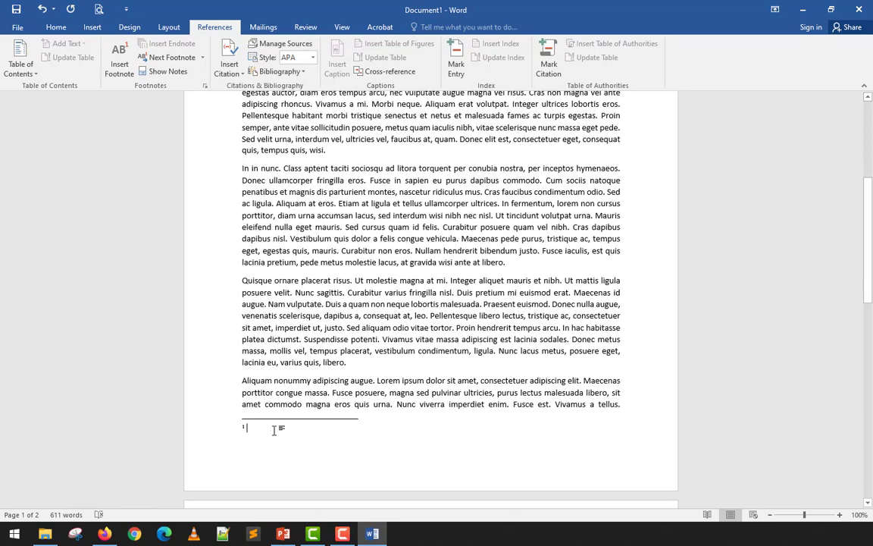
text(You ca)
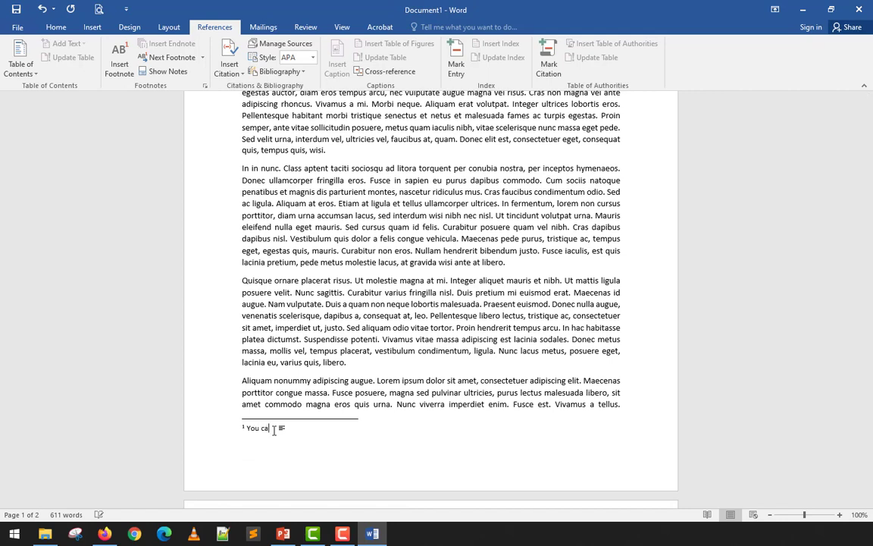
text(n't type your comment here.)
scroll(275, 430, up, 6)
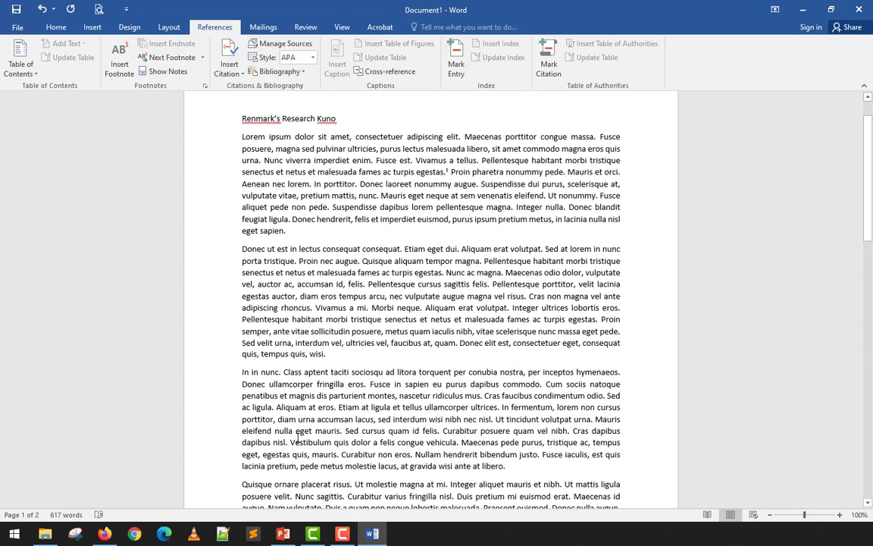
click(298, 232)
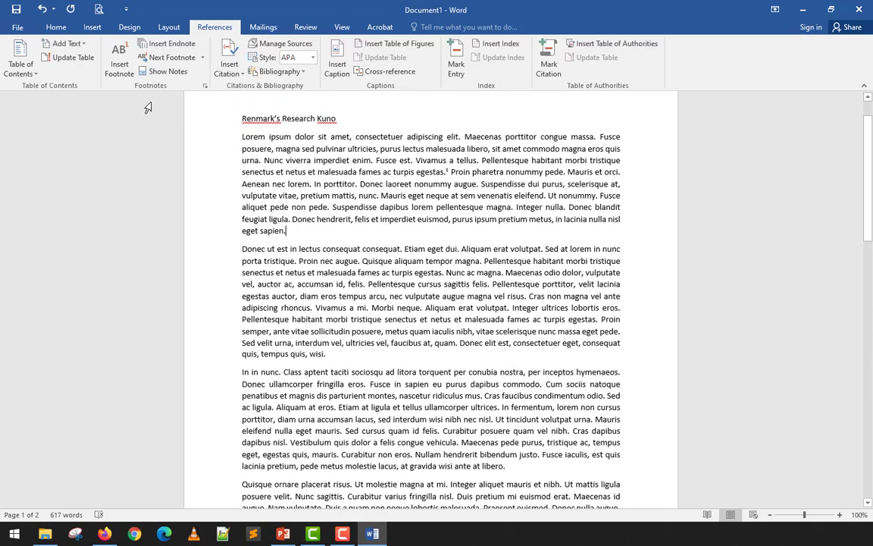
click(124, 65)
scroll(267, 425, down, 2)
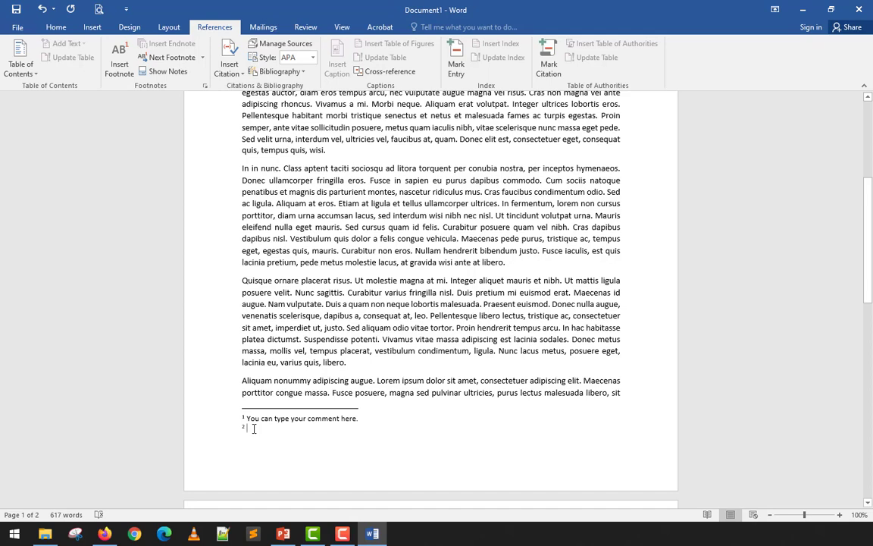
text(http)
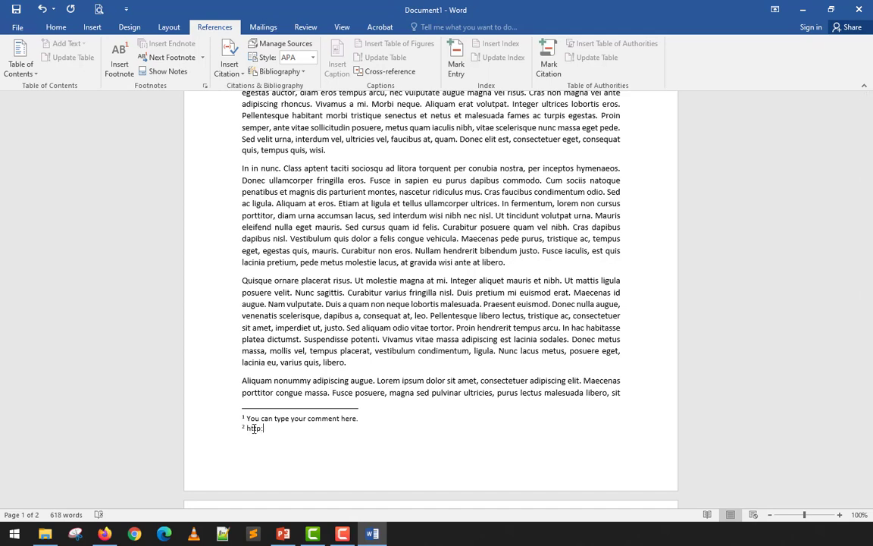
text(://www.link.com)
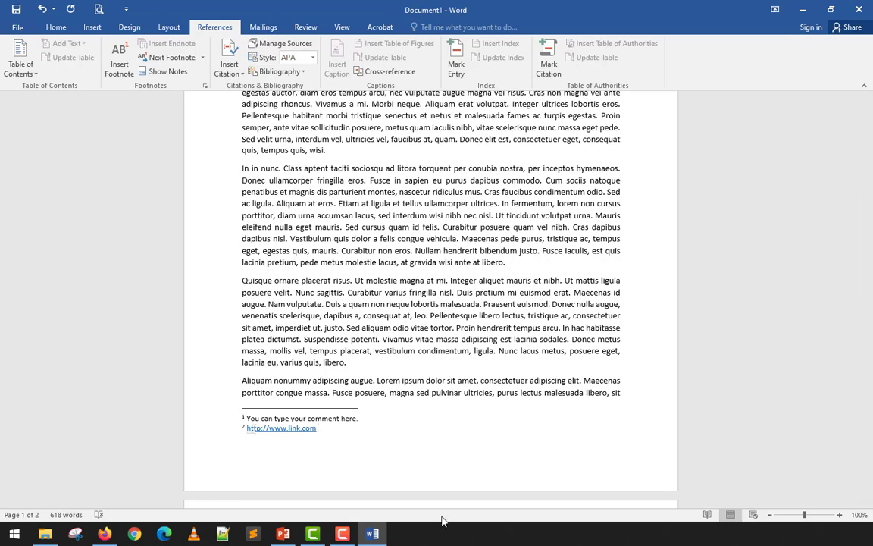
Insert a footnote after "varius quis, libero." at the end of the fourth paragraph, reading "Another Footnote".
scroll(391, 467, up, 6)
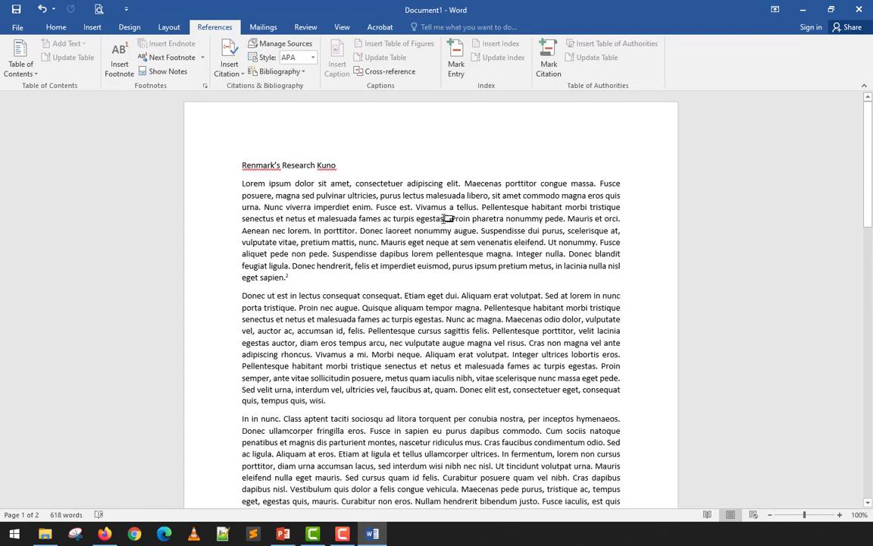
scroll(269, 421, down, 6)
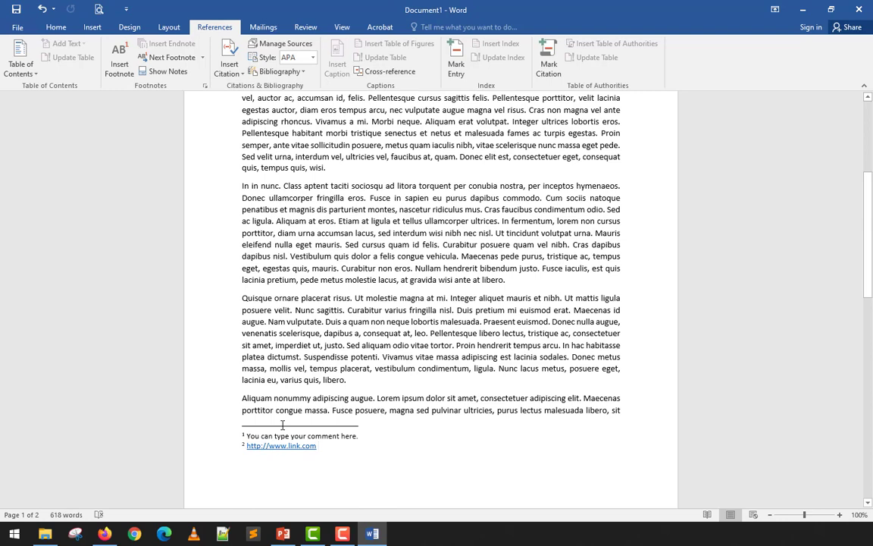
click(311, 345)
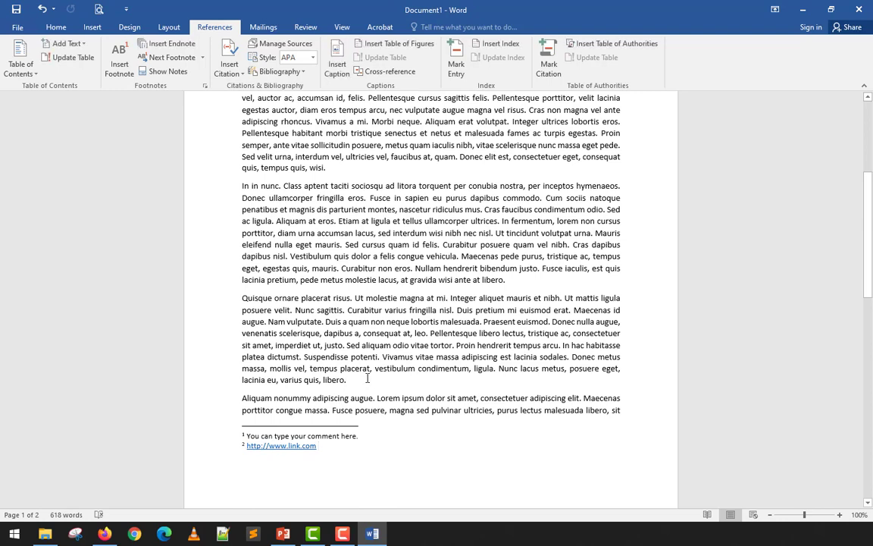
click(368, 378)
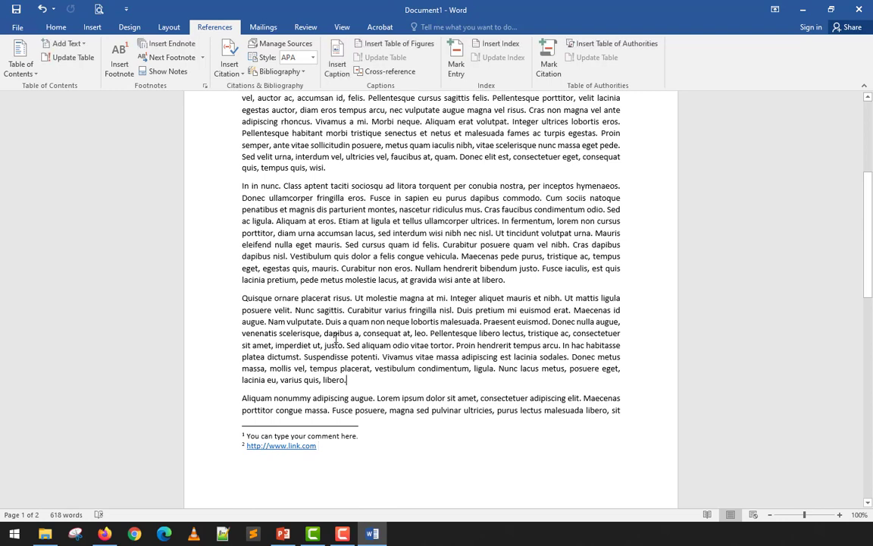
click(118, 65)
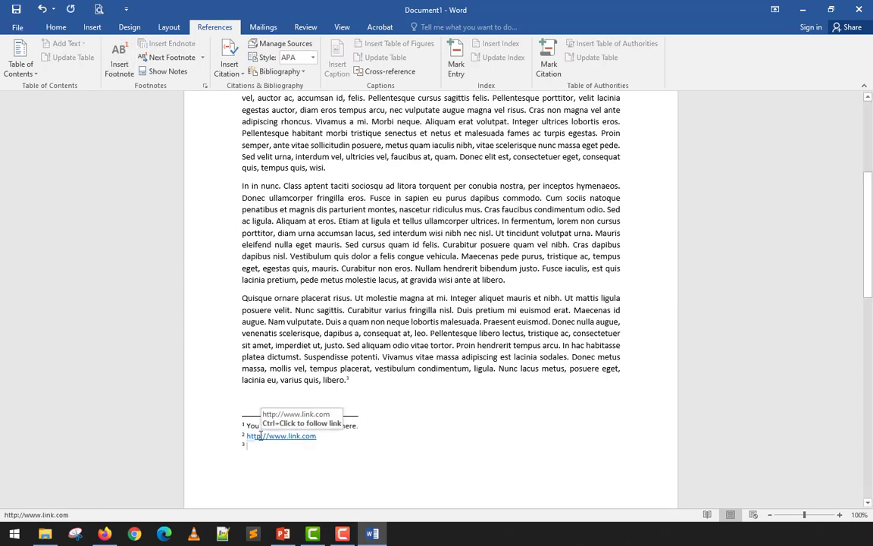
text(Another F)
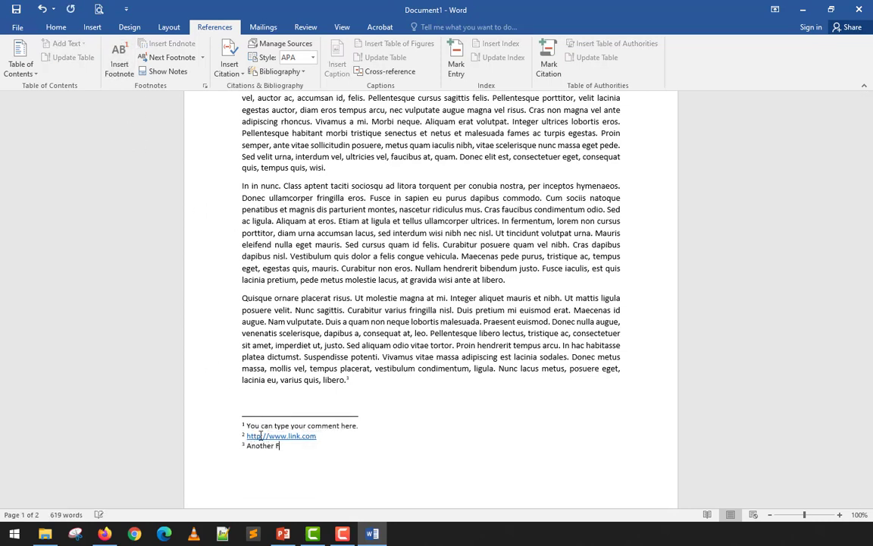
text(ootnote)
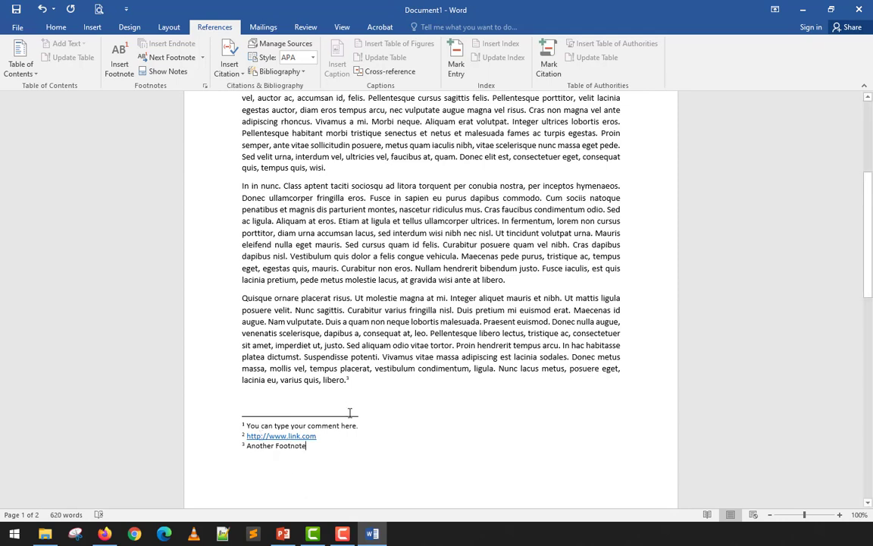
Move the paragraph starting "Quisque ornare placerat risus", including its footnote reference, to directly below the title.
drag(367, 383, 234, 302)
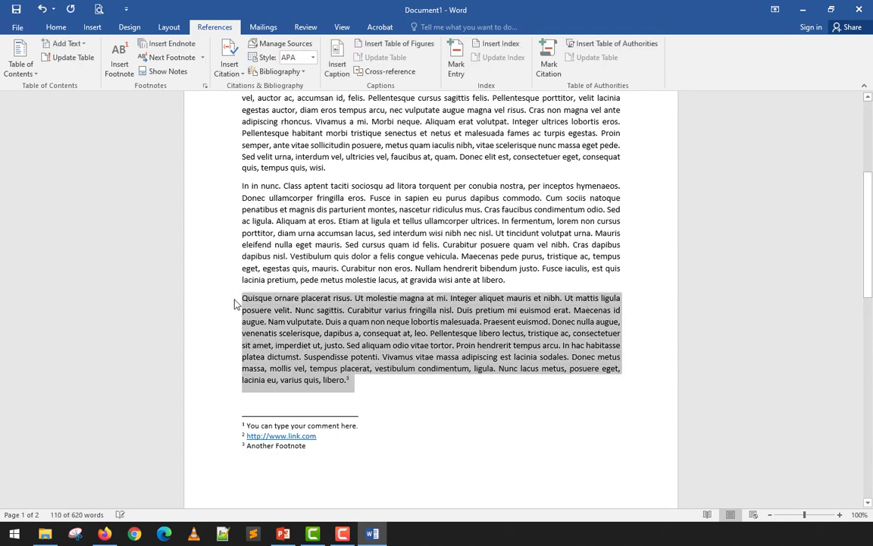
key(Delete)
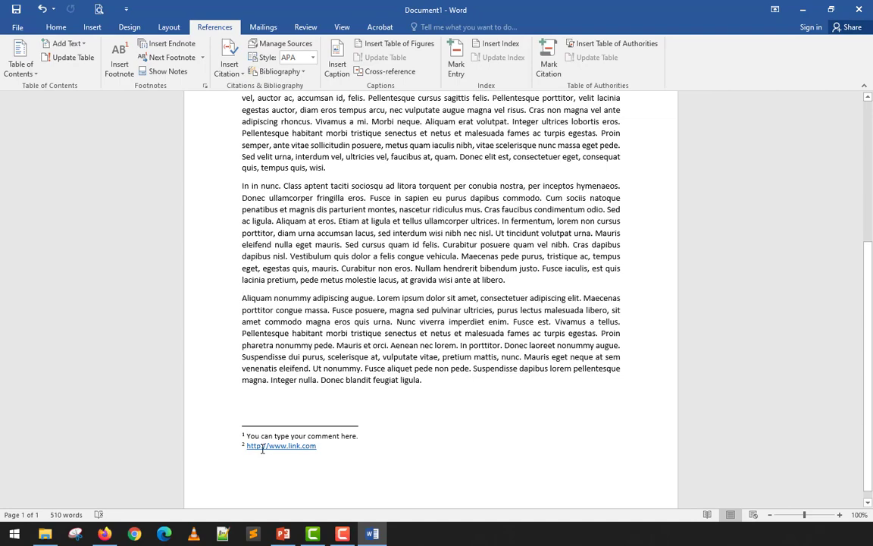
scroll(250, 443, up, 6)
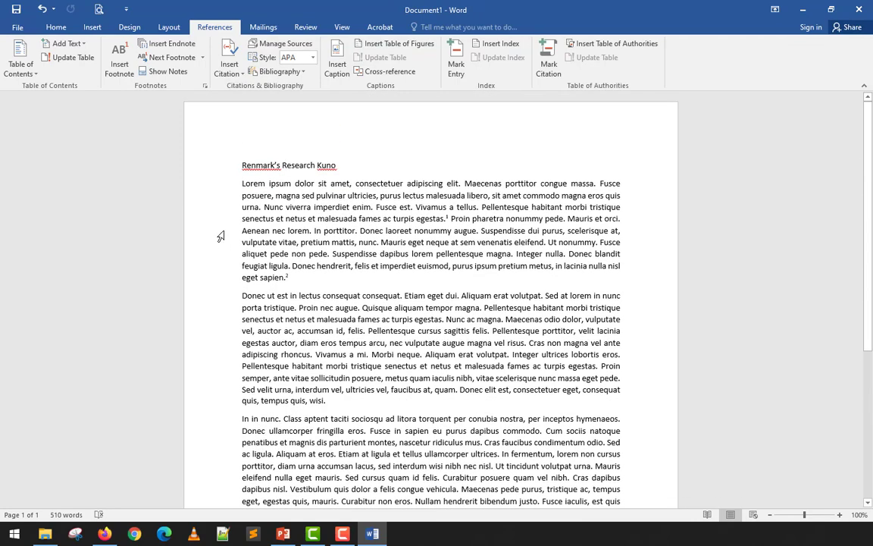
click(242, 184)
scroll(246, 206, down, 5)
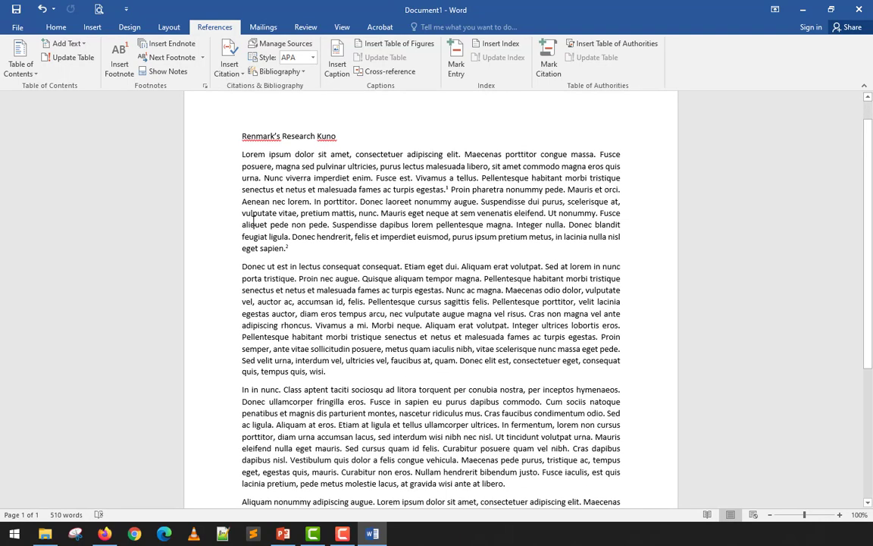
scroll(253, 220, up, 3)
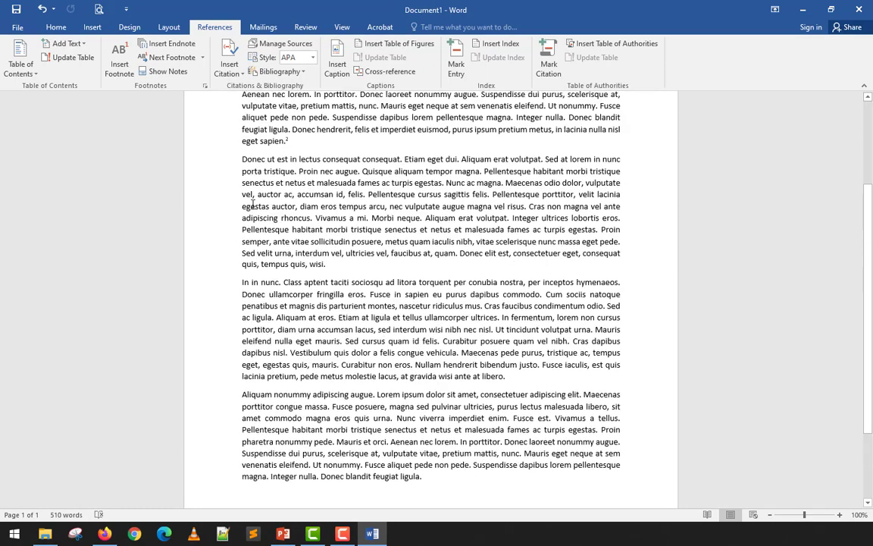
key(ctrl+v)
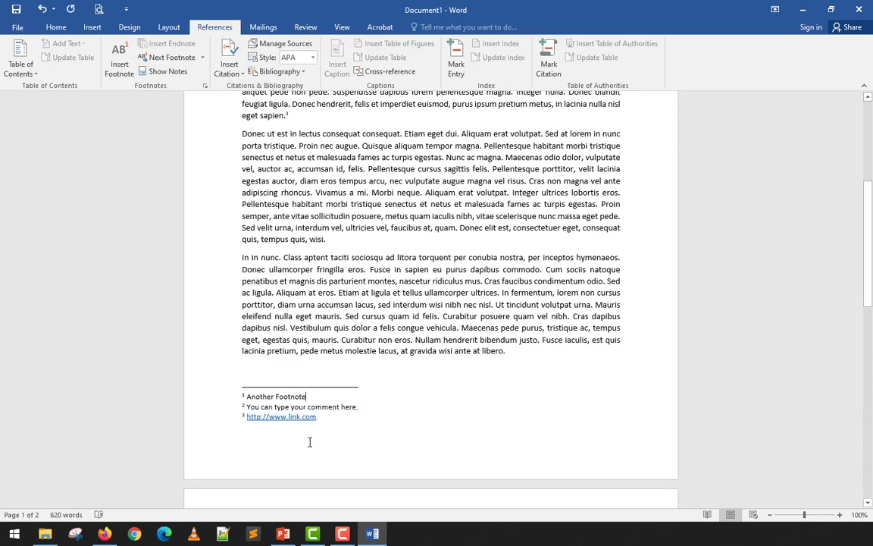
Compare the footnote order at the end of the first page with the reference mark in the moved paragraph.
drag(247, 397, 306, 396)
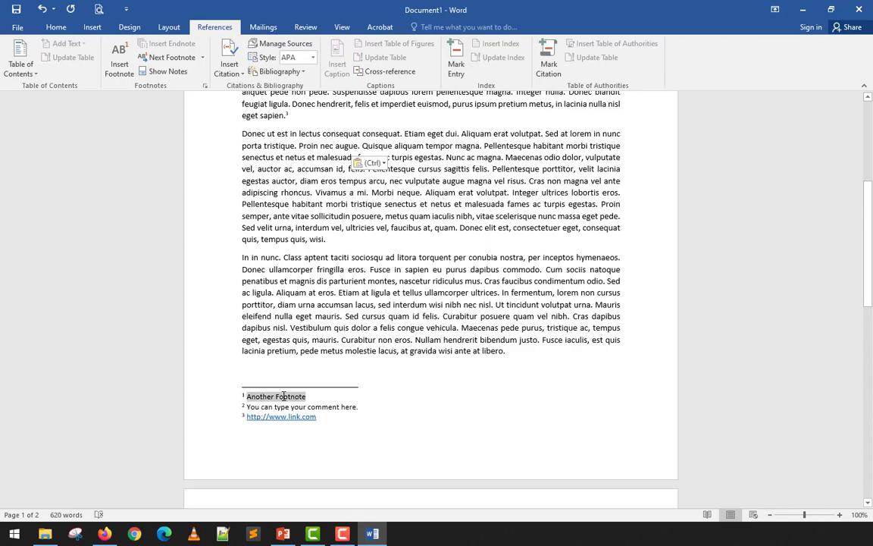
click(304, 280)
scroll(310, 281, up, 7)
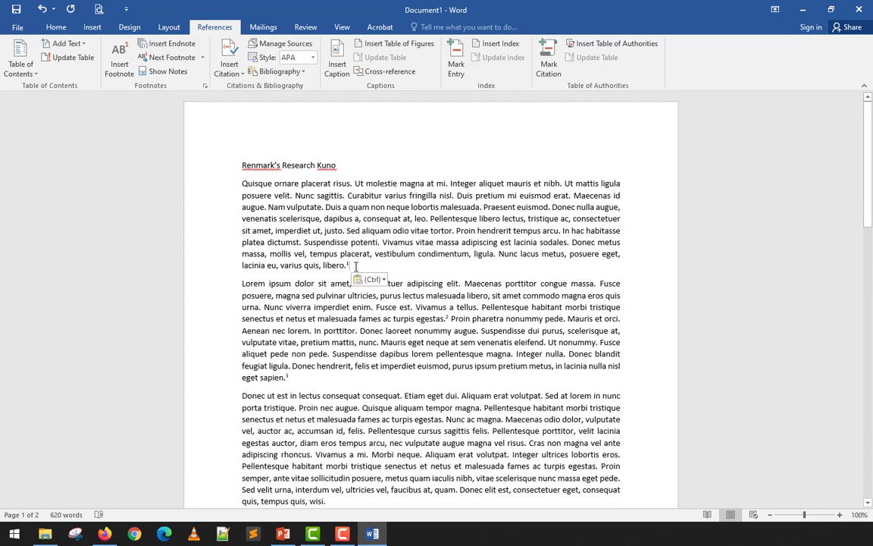
scroll(355, 267, down, 12)
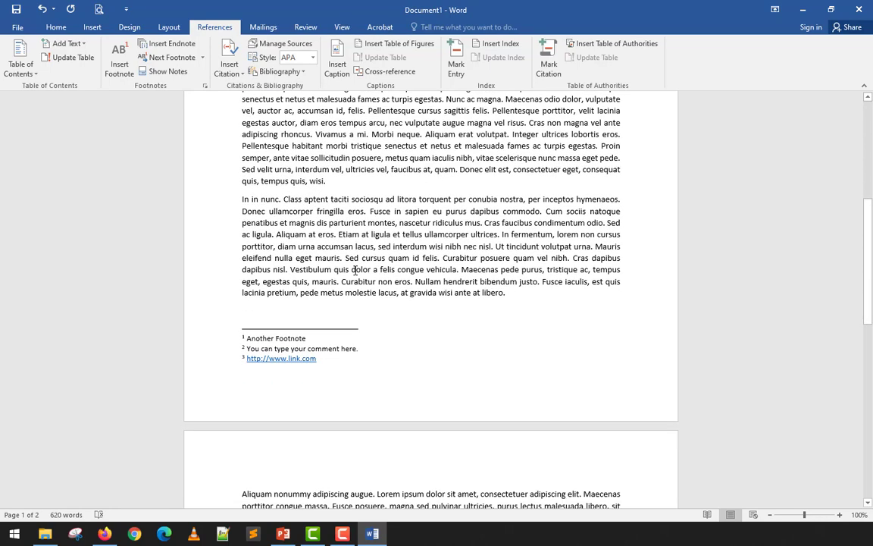
scroll(354, 271, up, 3)
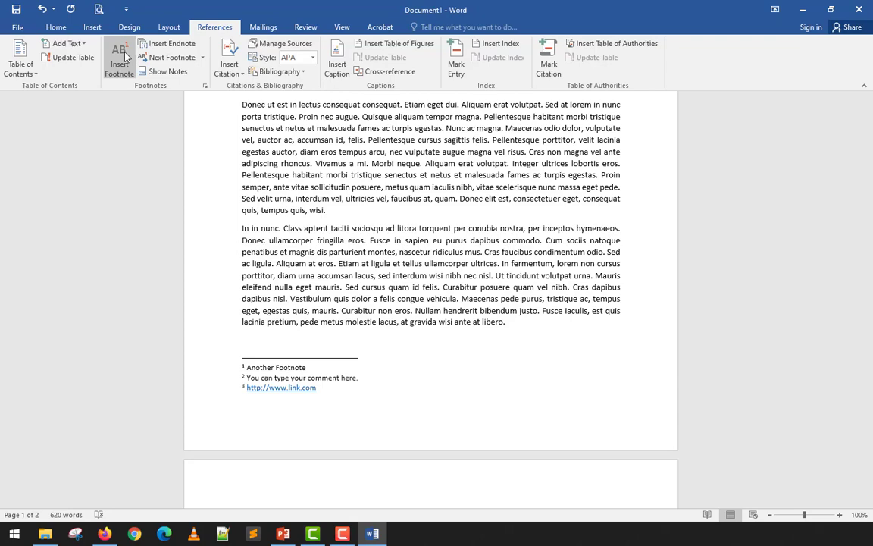
Check each footnote at the foot of the first page against its reference mark in the first two paragraphs.
scroll(317, 213, up, 6)
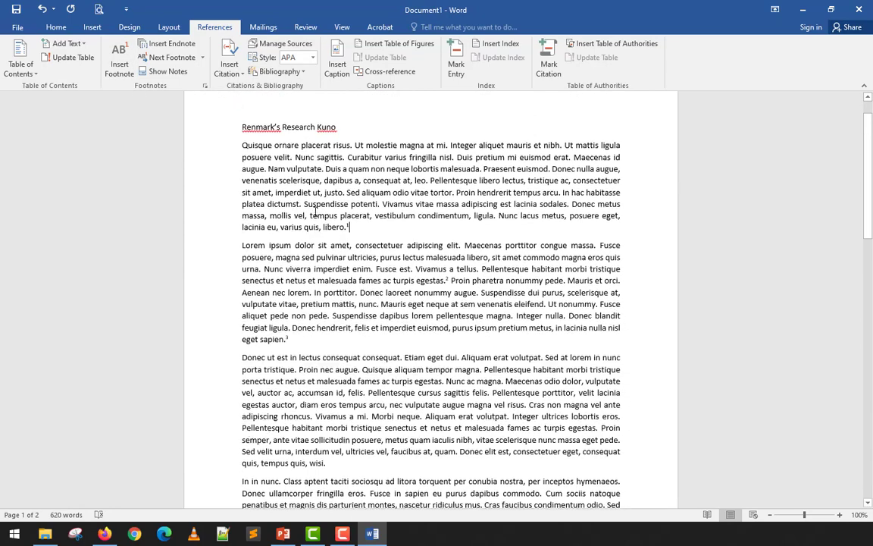
key(ctrl+v)
scroll(363, 237, down, 5)
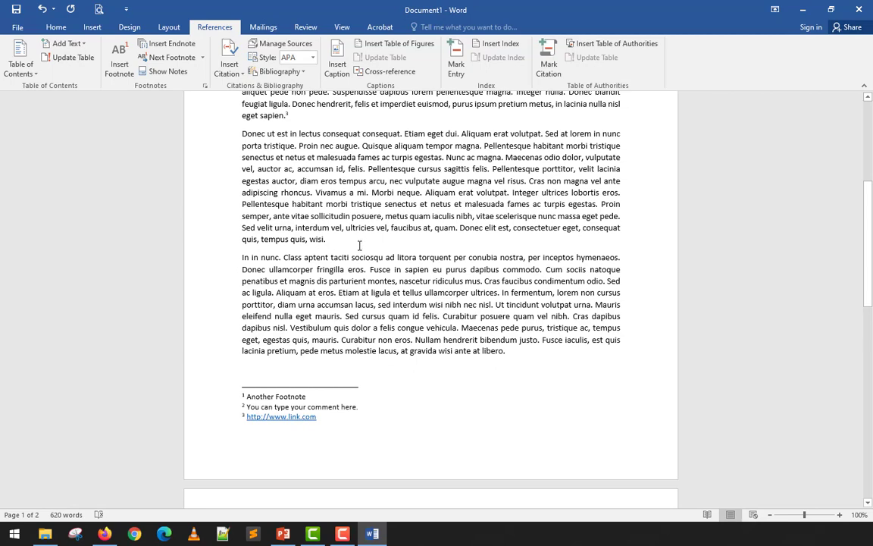
scroll(359, 244, down, 3)
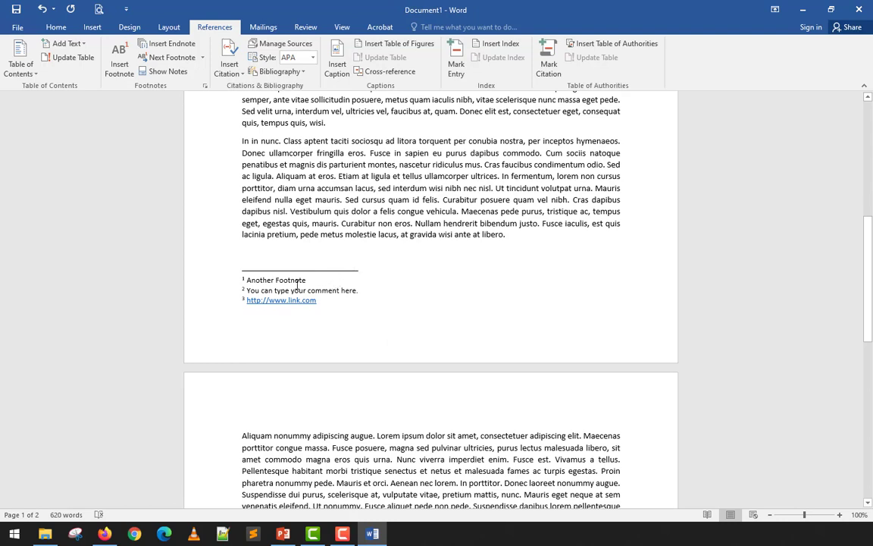
drag(251, 281, 305, 281)
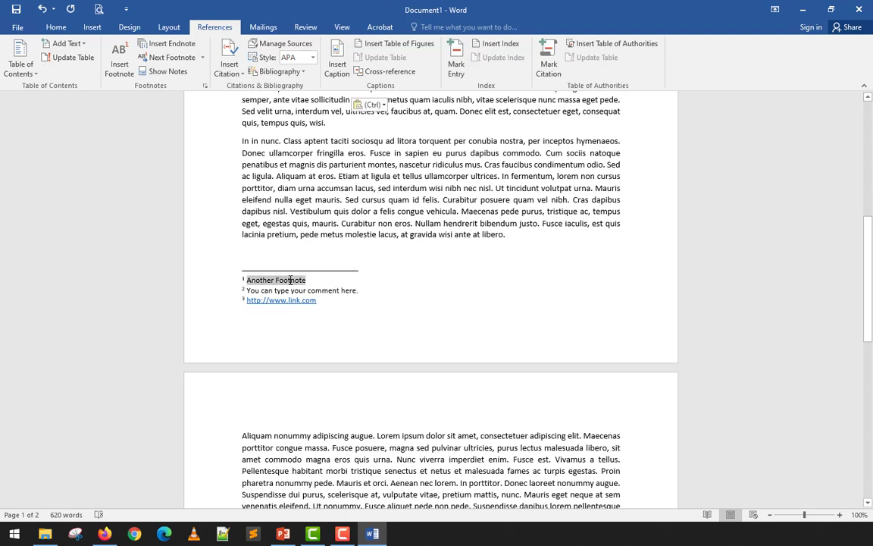
click(285, 290)
scroll(287, 292, up, 1)
scroll(287, 292, up, 5)
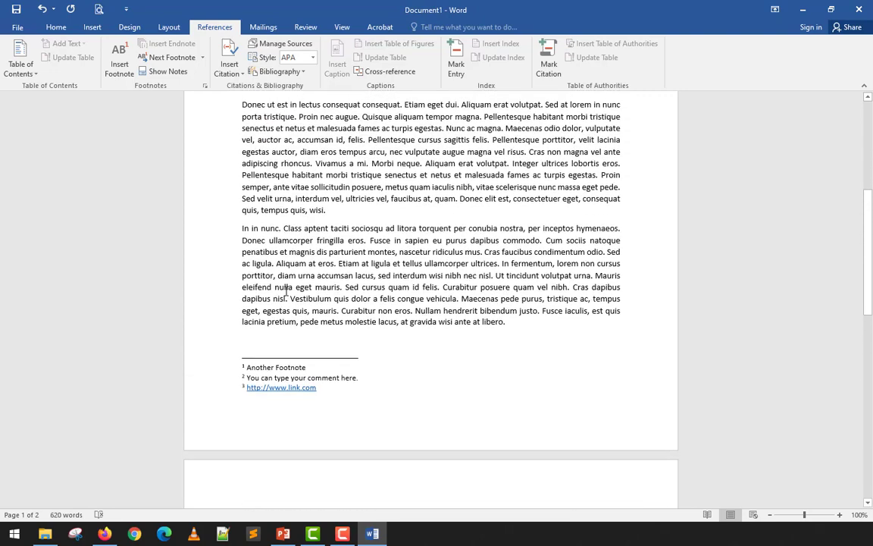
scroll(287, 292, up, 1)
key(ctrl+v)
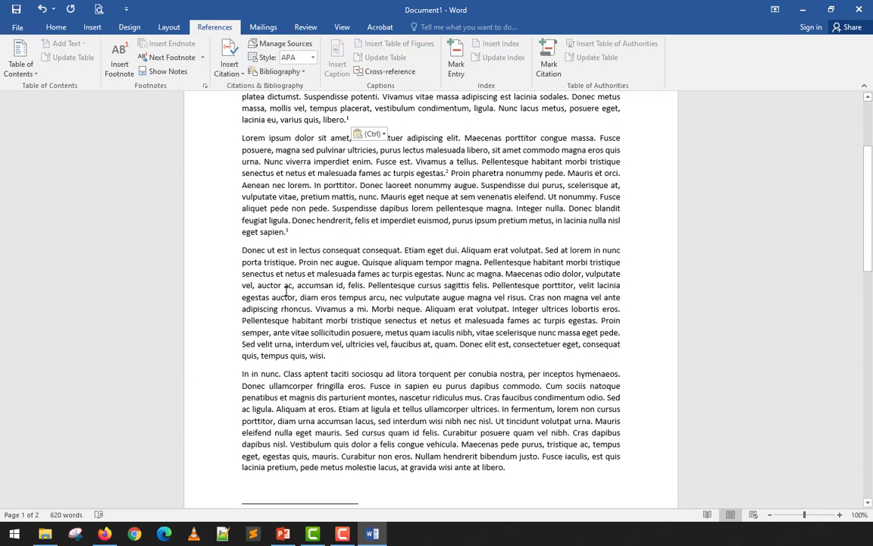
scroll(285, 290, up, 1)
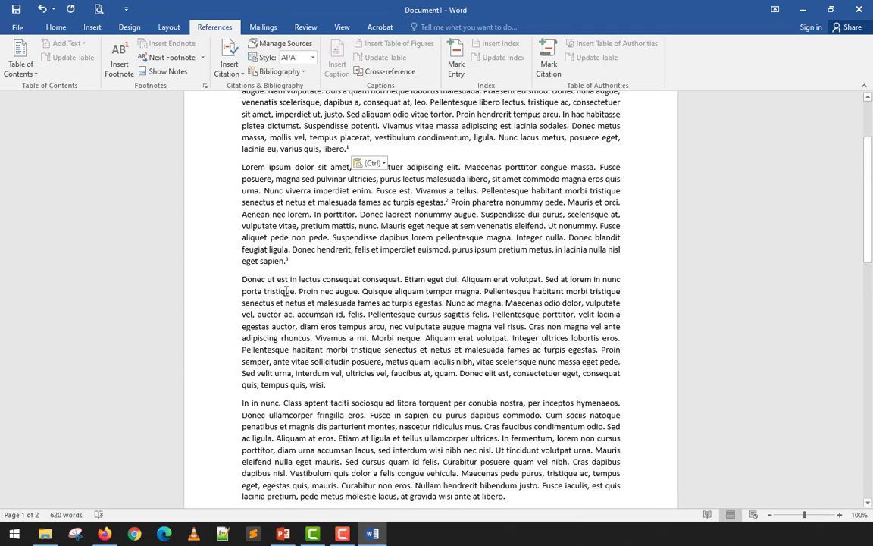
scroll(286, 292, down, 6)
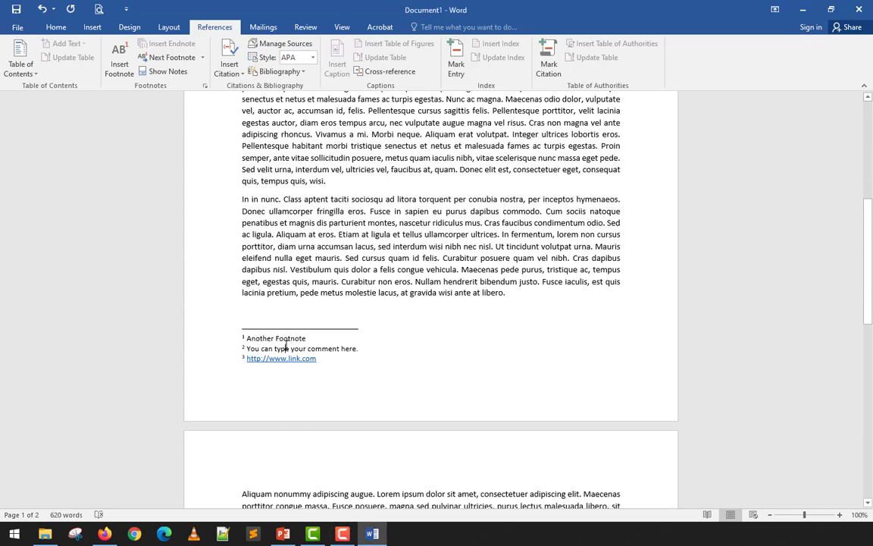
Step through the notes at the foot of the first page with Previous Footnote and Next Footnote, finishing at the first note.
click(202, 58)
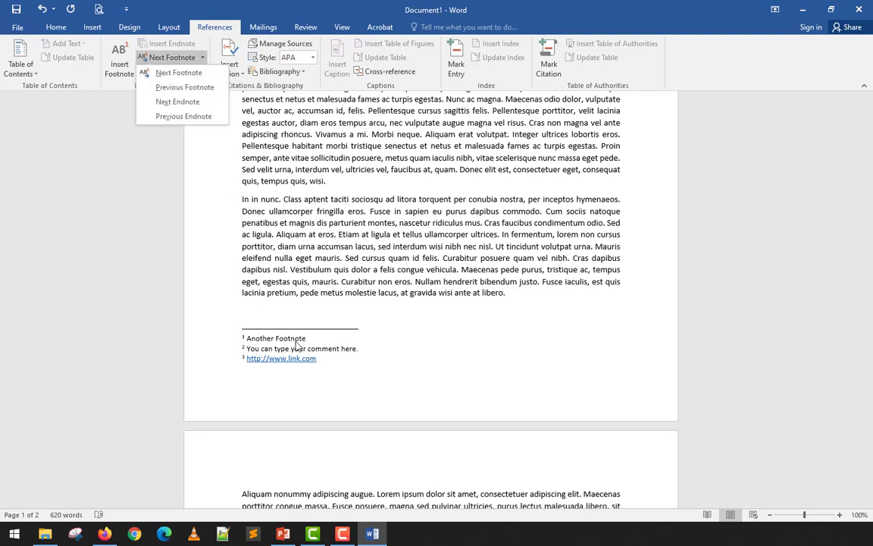
click(273, 348)
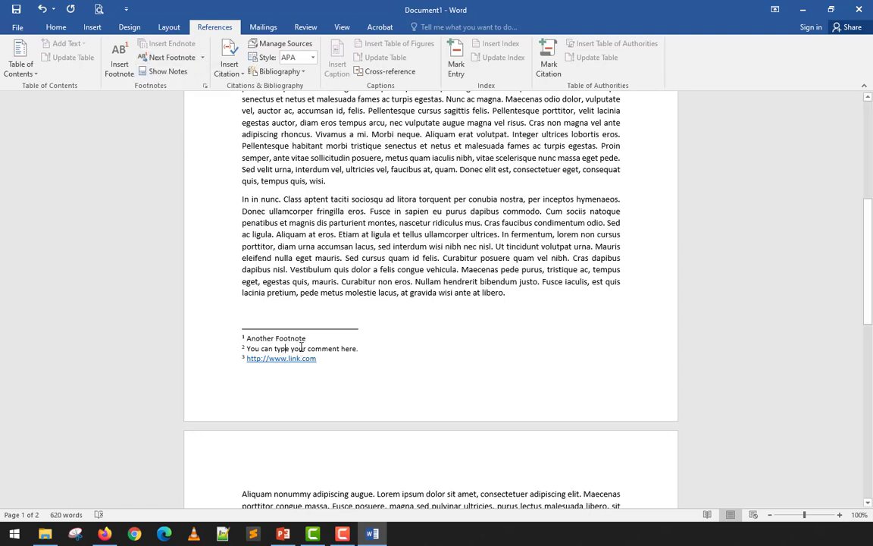
click(203, 59)
click(186, 87)
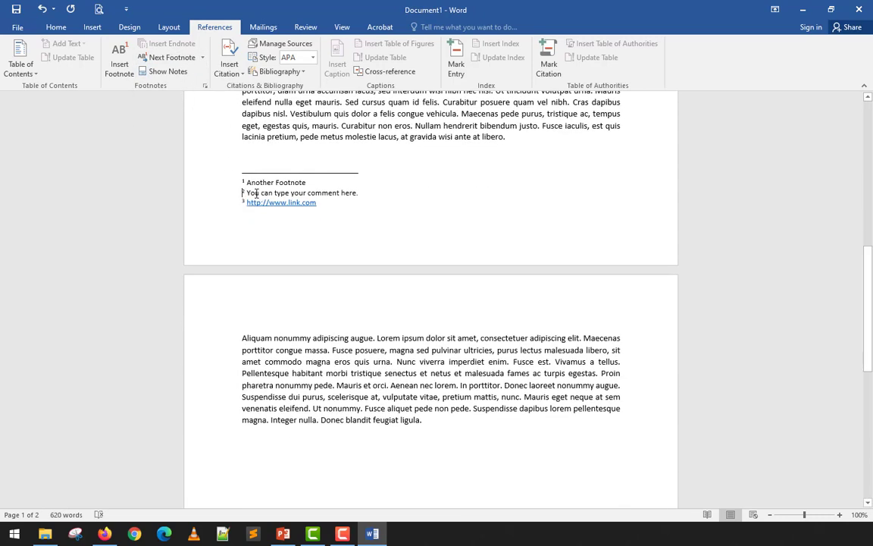
scroll(256, 195, up, 3)
click(173, 58)
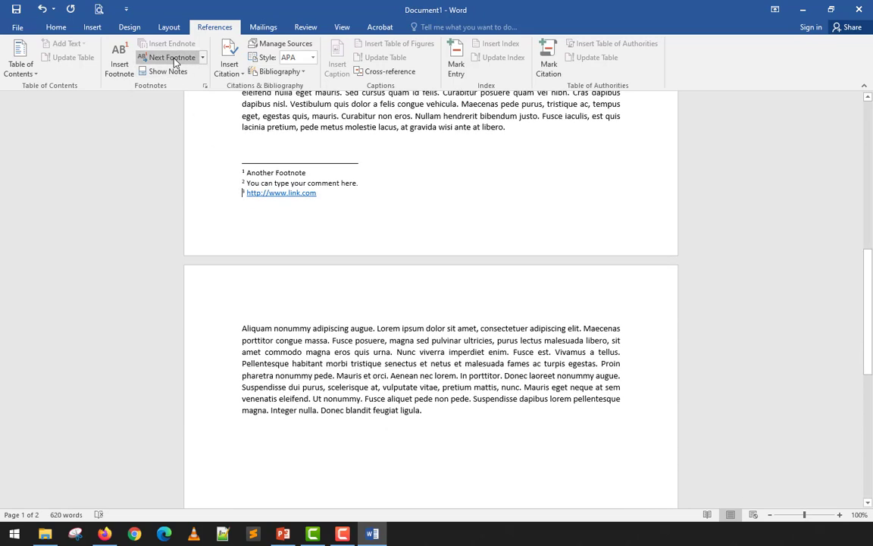
click(202, 58)
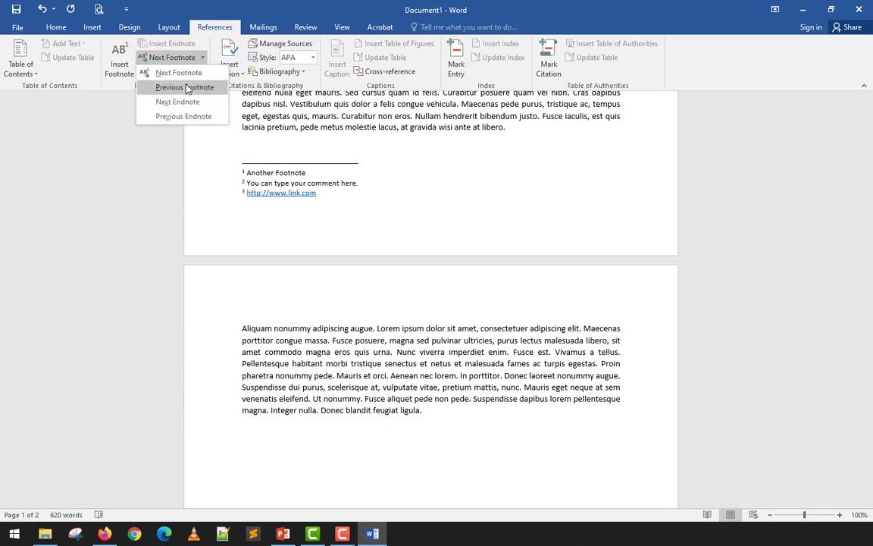
click(182, 86)
click(201, 59)
click(191, 88)
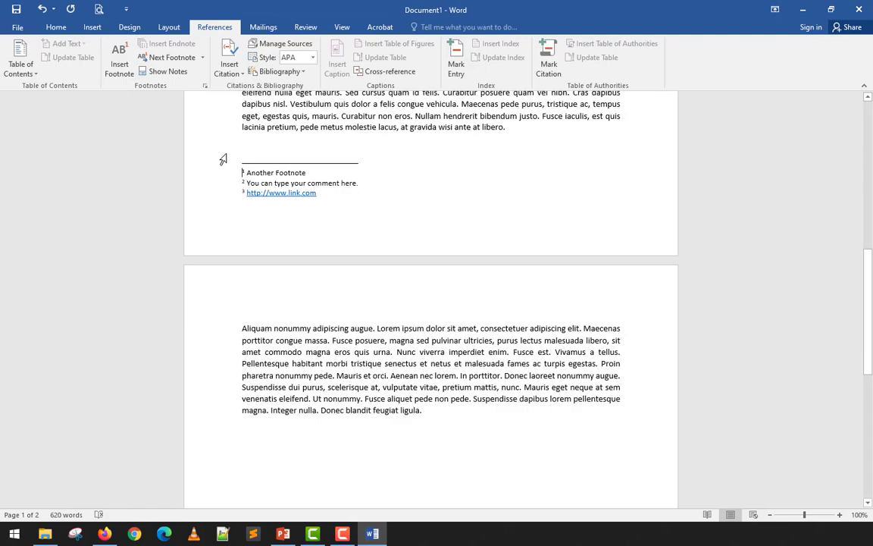
Jump from the notes to the body text, stepping through the footnote references forward to the third and back to the first.
click(178, 74)
scroll(306, 137, up, 2)
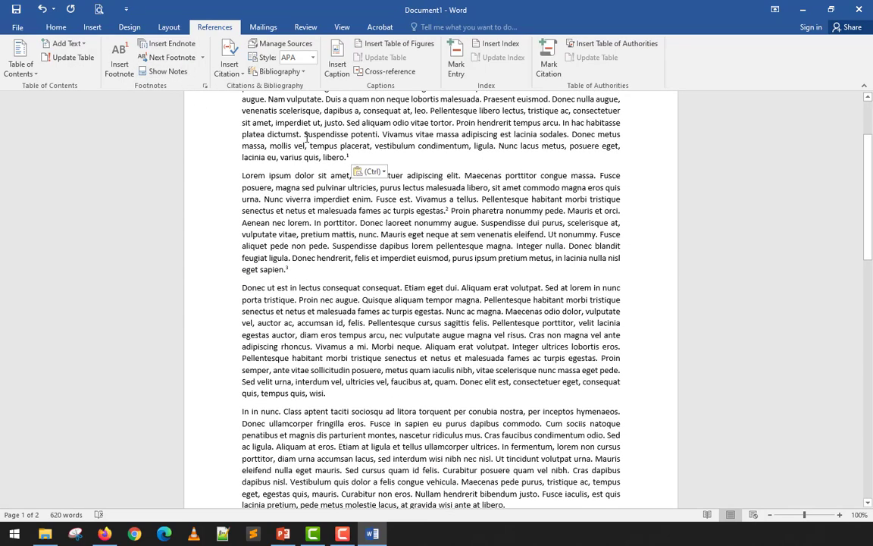
scroll(306, 137, up, 2)
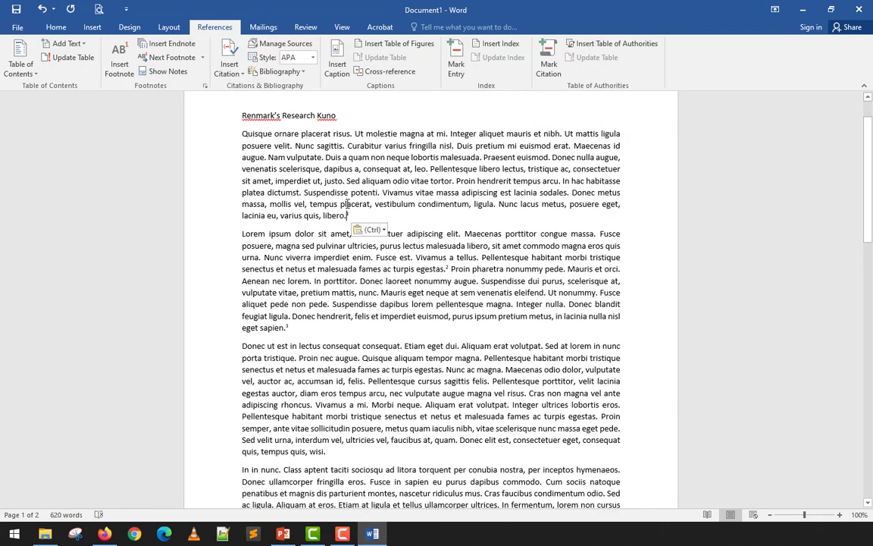
click(187, 60)
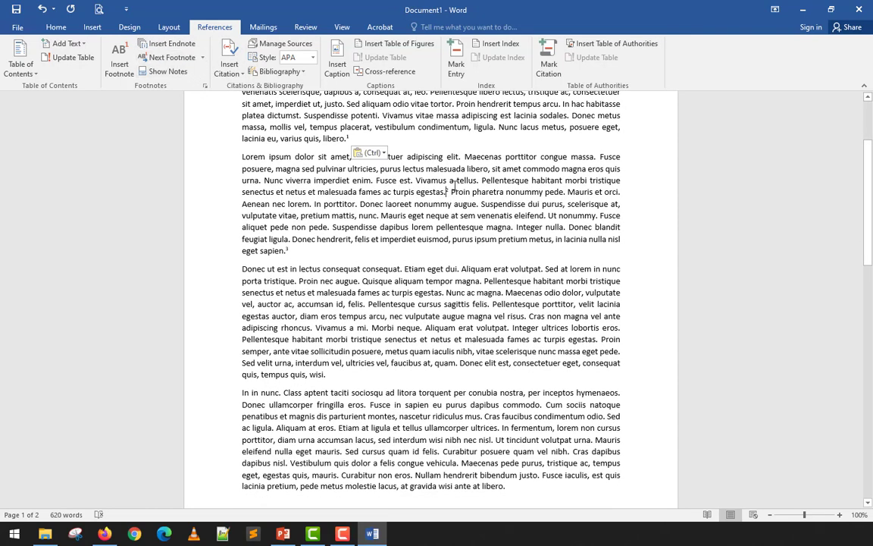
click(179, 60)
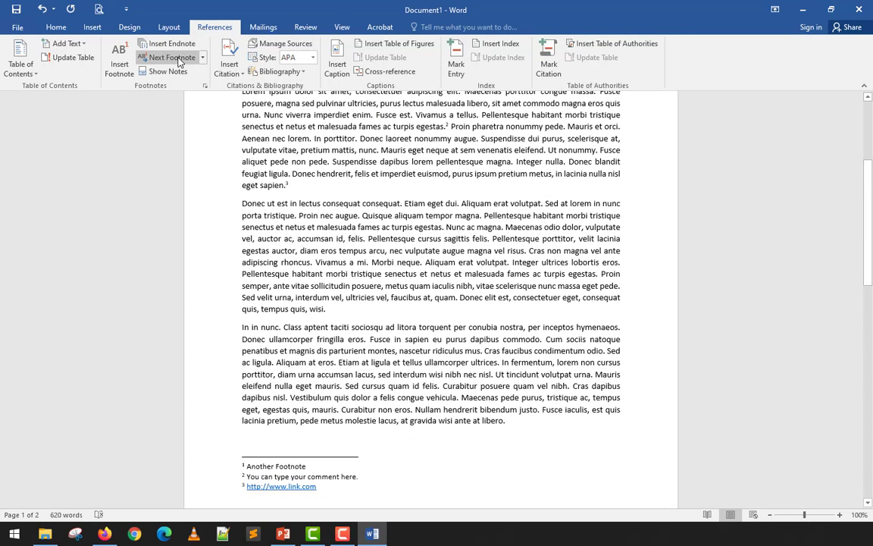
click(203, 57)
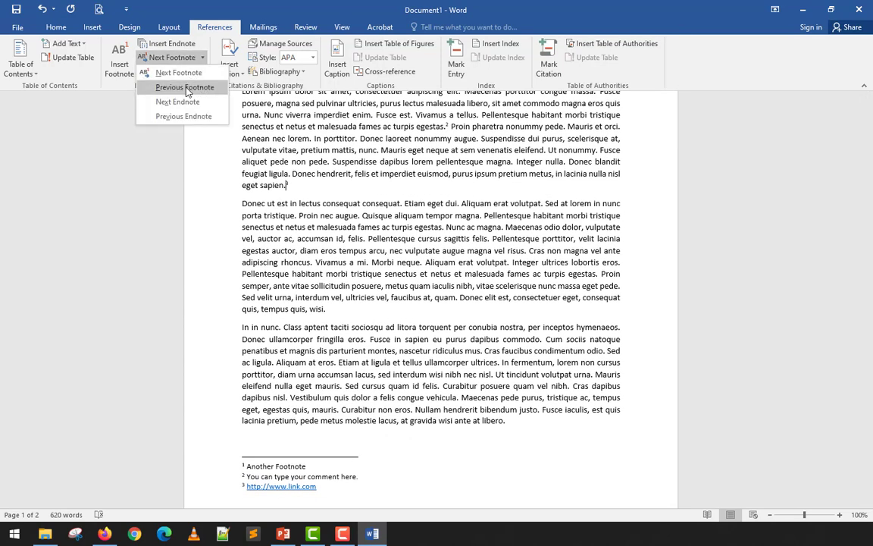
click(172, 85)
click(203, 58)
click(173, 86)
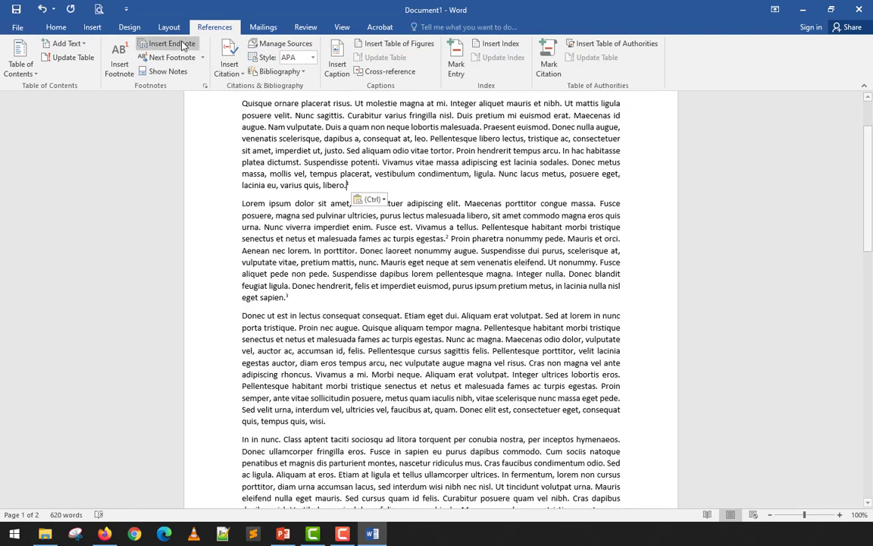
Use Show Notes to jump between the first reference mark in the body text and the footnotes.
click(170, 71)
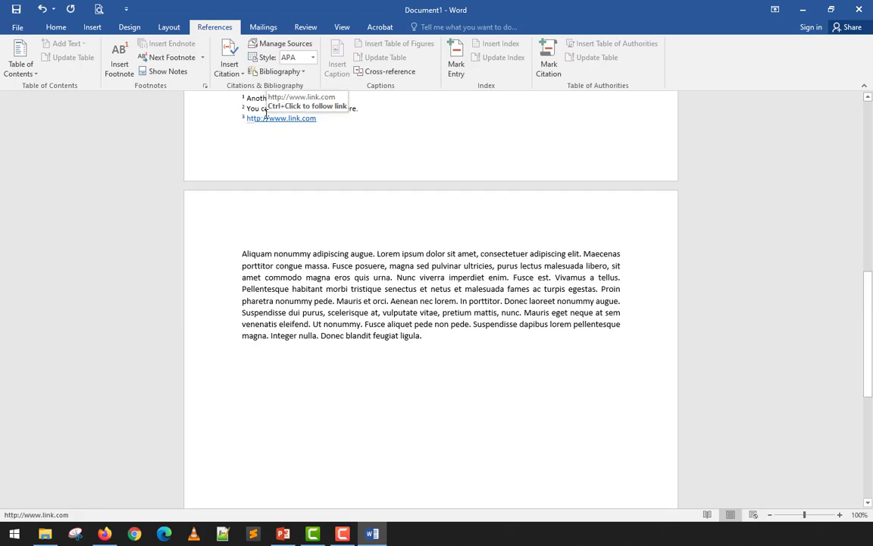
scroll(250, 115, up, 1)
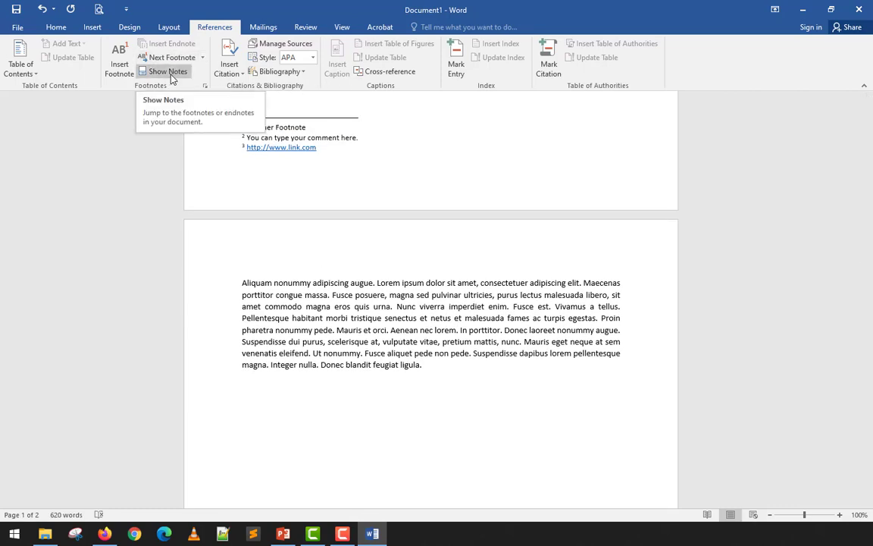
click(170, 74)
Create a new blank document and fill it with sample text generated by =lorem(5, 20).
key(ctrl+n)
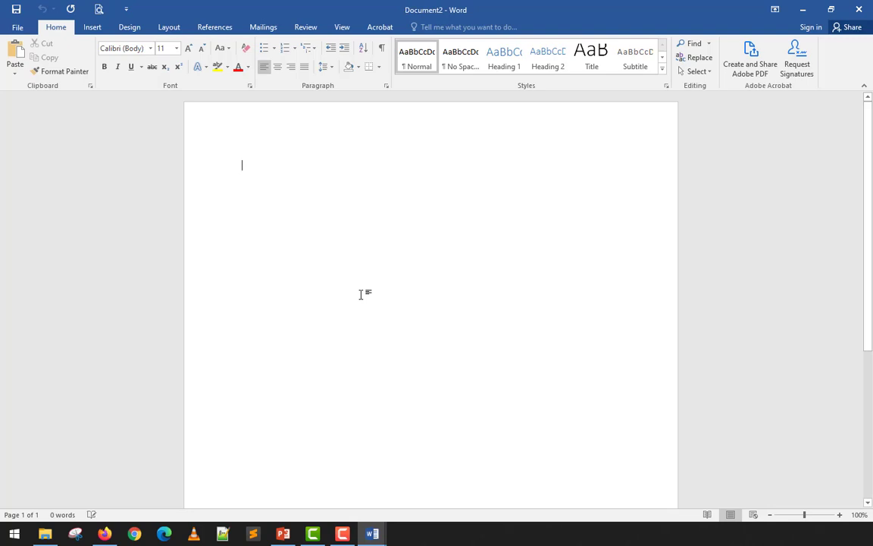
text(lorem)
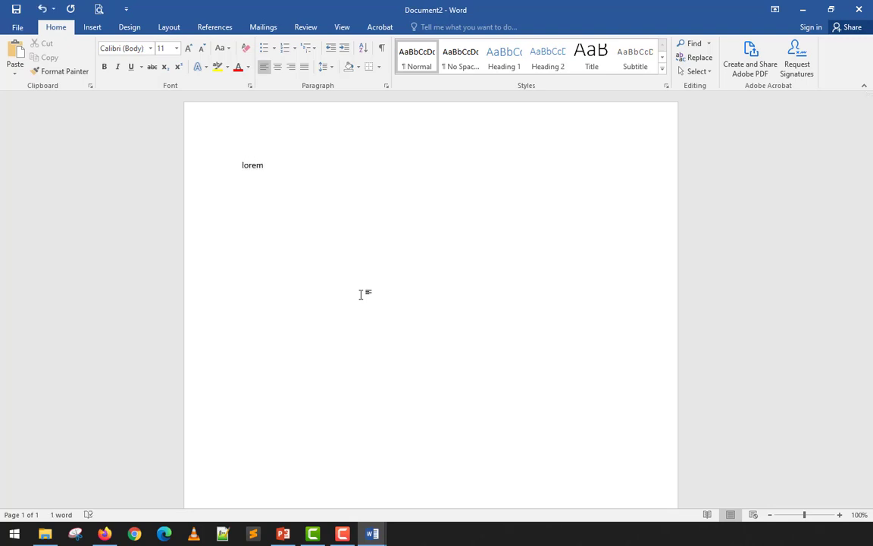
text(=(5, 20))
key(Return)
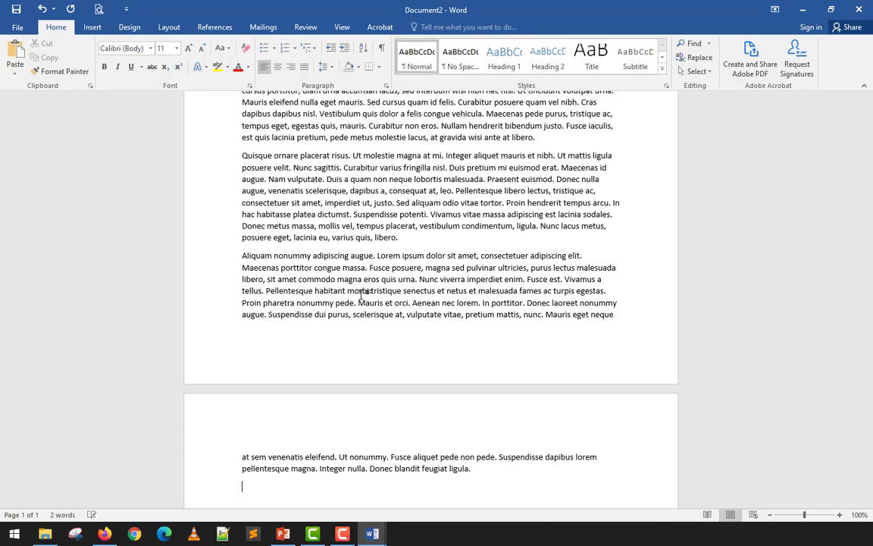
Justify all the sample text in the new document and deselect it.
key(ctrl+a)
key(ctrl+j)
scroll(364, 267, up, 8)
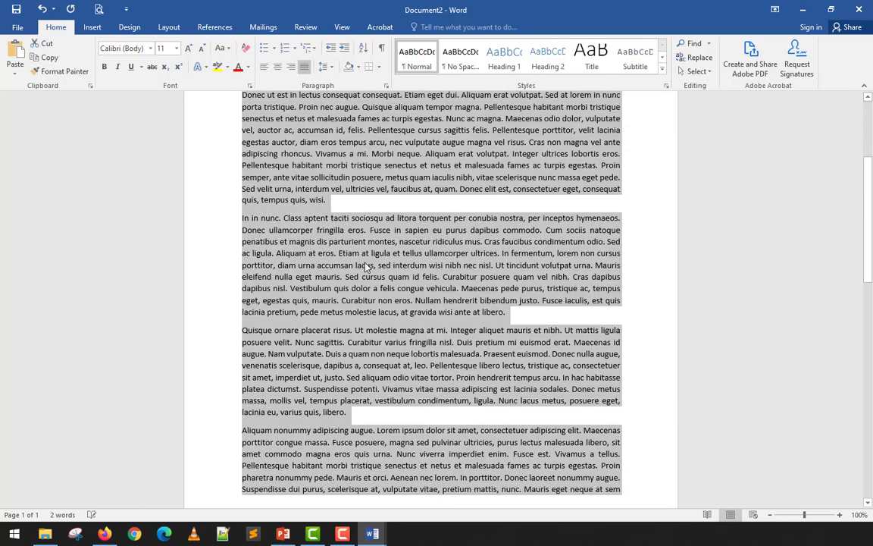
click(286, 258)
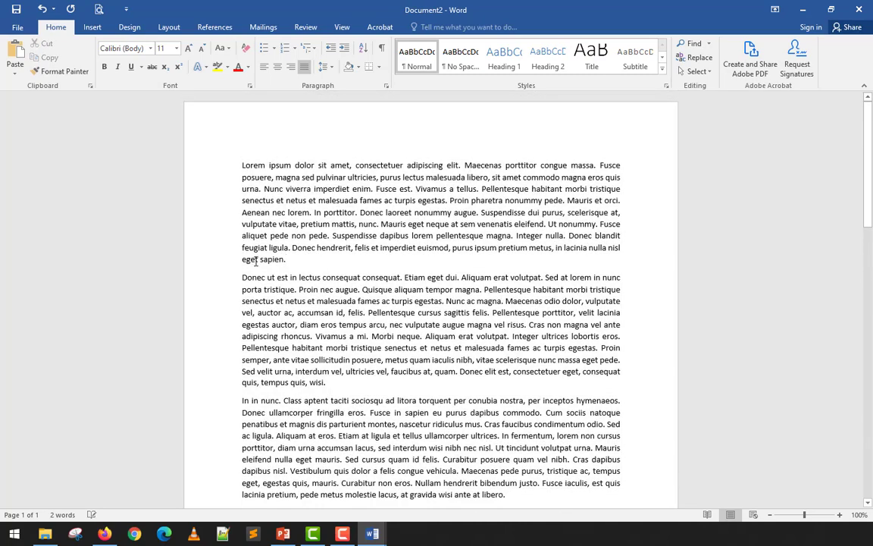
Switch back to Document1 and insert a footnote after "pharetra nonummy pede." on the second page, reading "Another Footnote".
scroll(277, 352, down, 3)
scroll(278, 352, down, 4)
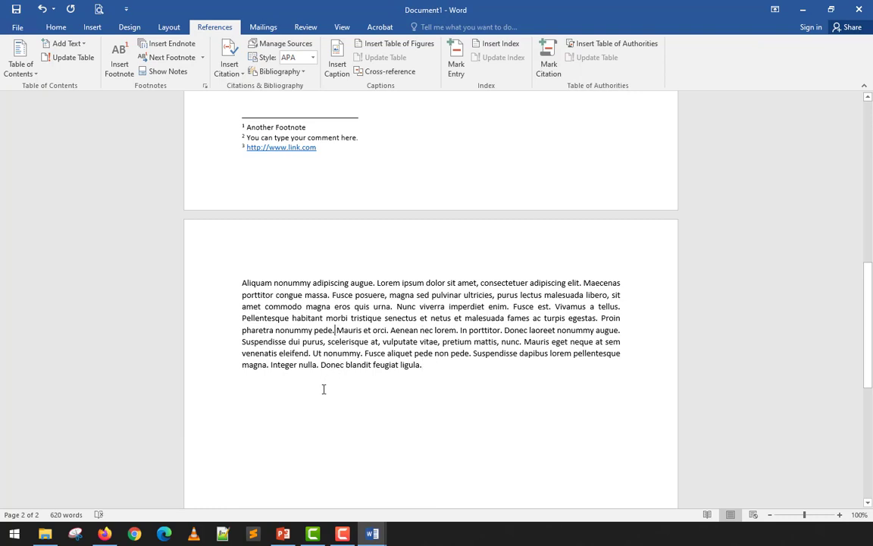
click(119, 57)
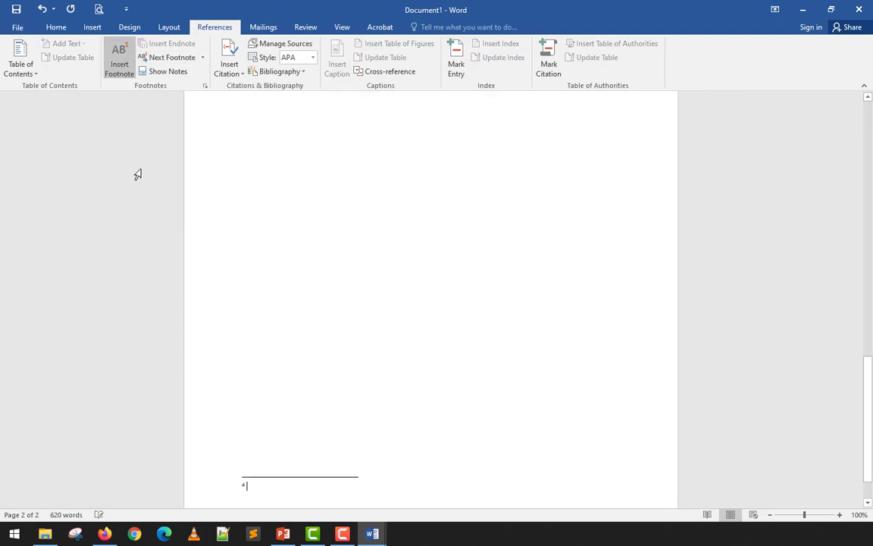
scroll(238, 431, up, 10)
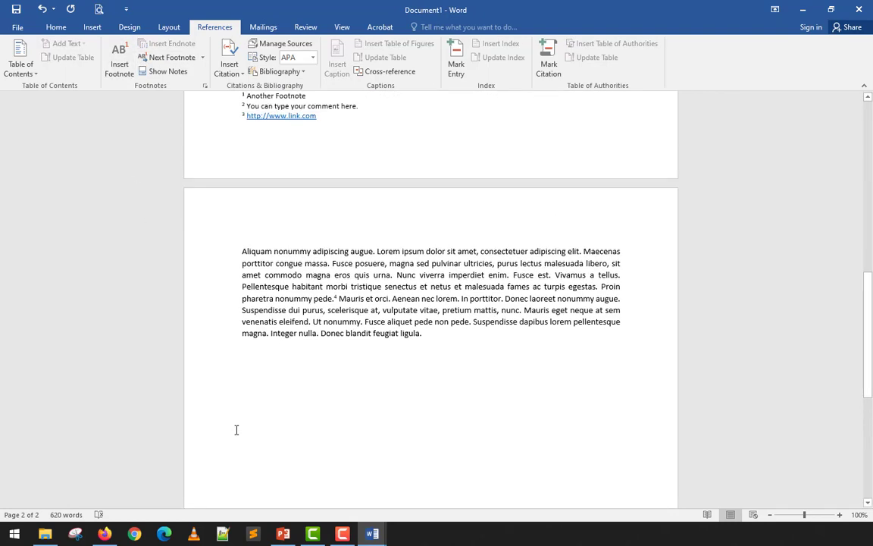
scroll(246, 312, down, 10)
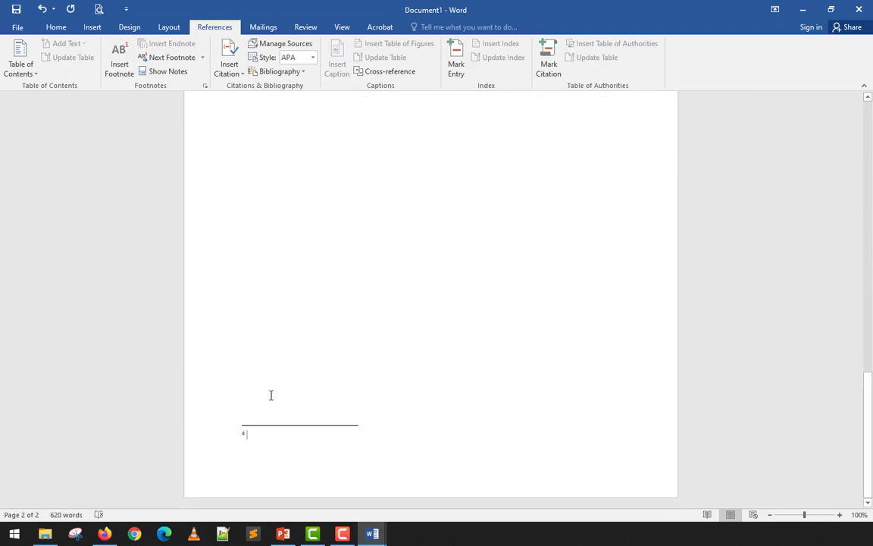
text(Another )
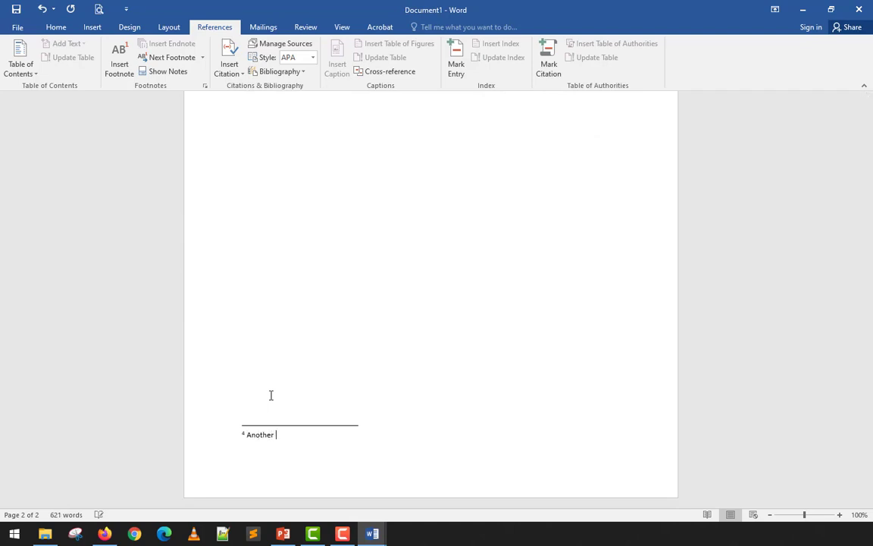
text(Footna)
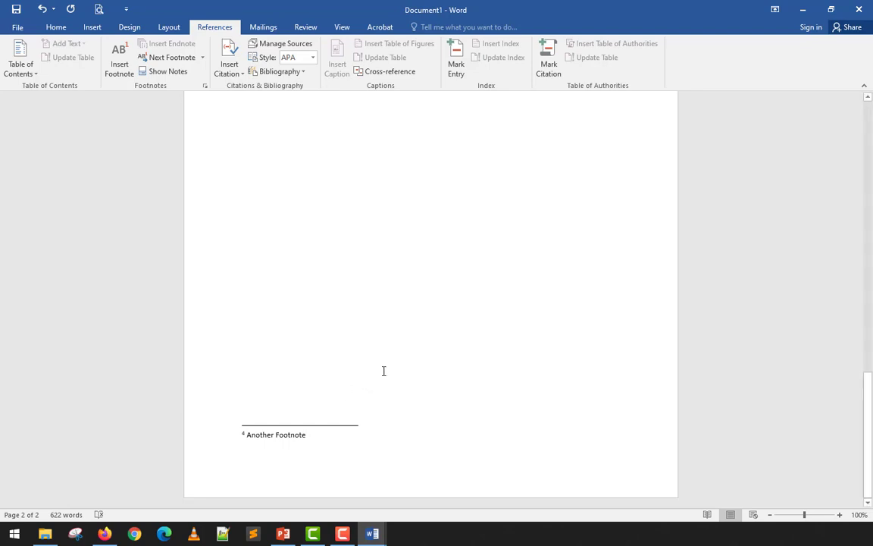
Switch to the Document2 window and go to the beginning of its sample text.
scroll(392, 352, up, 10)
key(super+Tab)
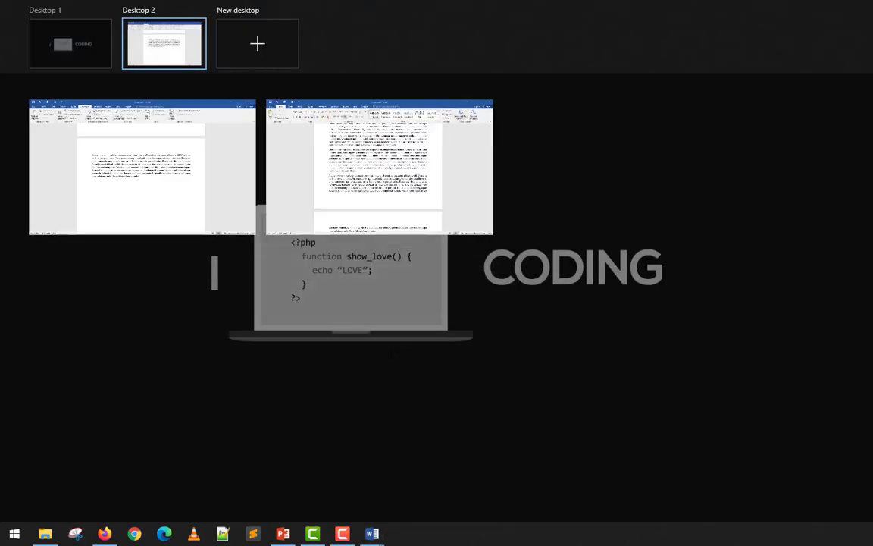
click(325, 211)
scroll(325, 212, up, 6)
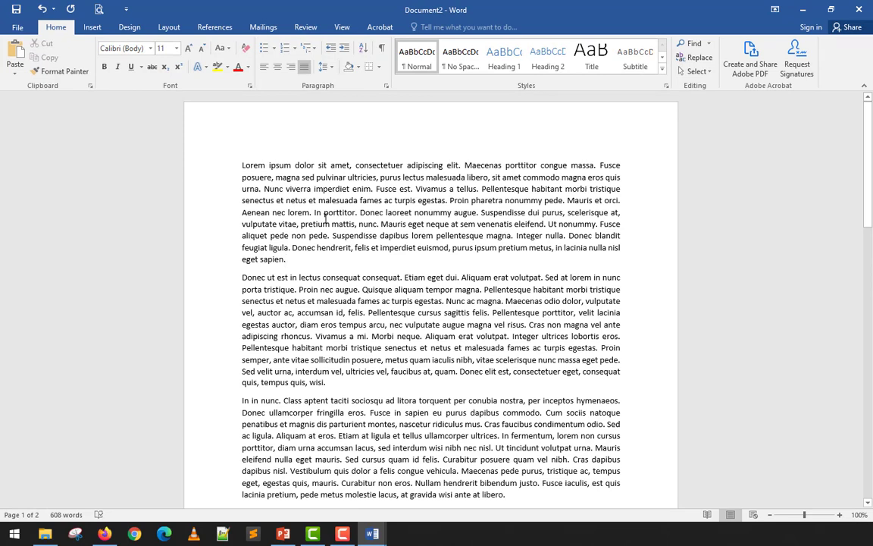
Insert an endnote after "Aenean nec lorem." in the first paragraph reading "My First End Note", and compare it with Document1's footnotes.
click(215, 28)
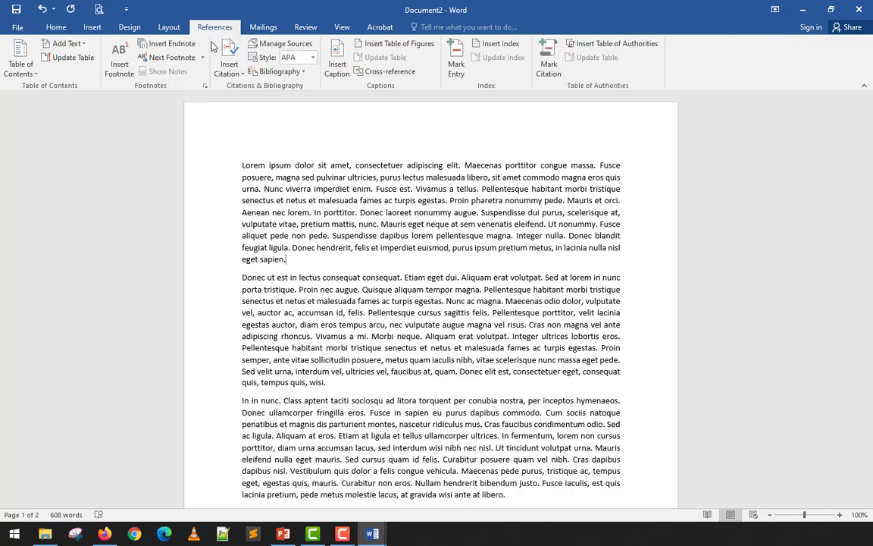
click(311, 212)
click(168, 46)
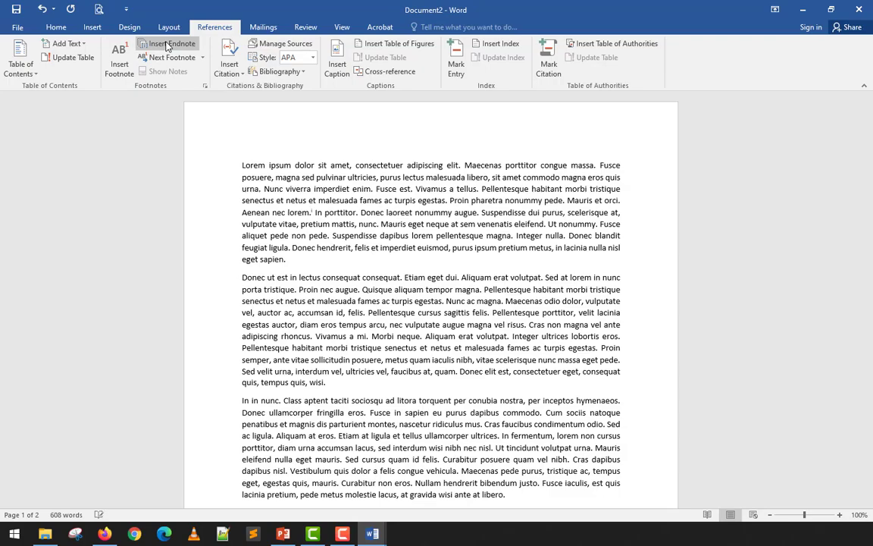
scroll(276, 217, up, 10)
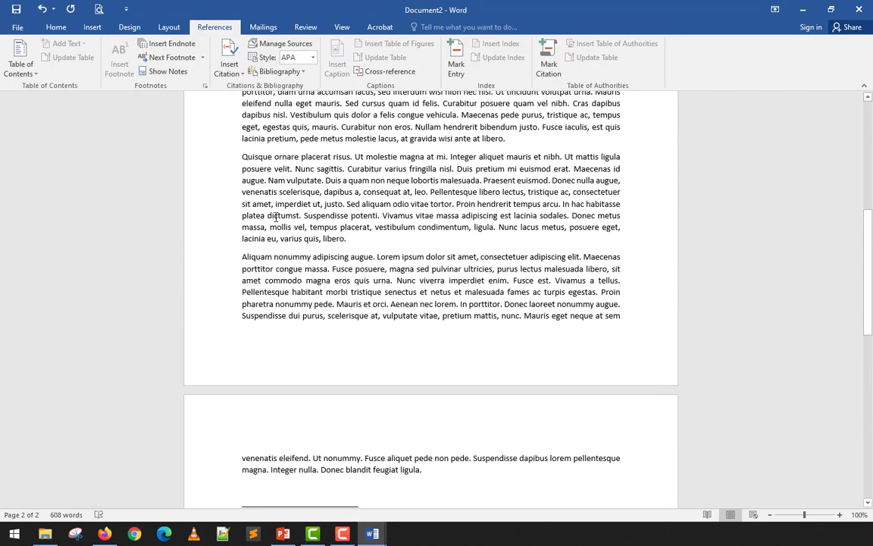
scroll(276, 218, up, 5)
scroll(280, 265, down, 10)
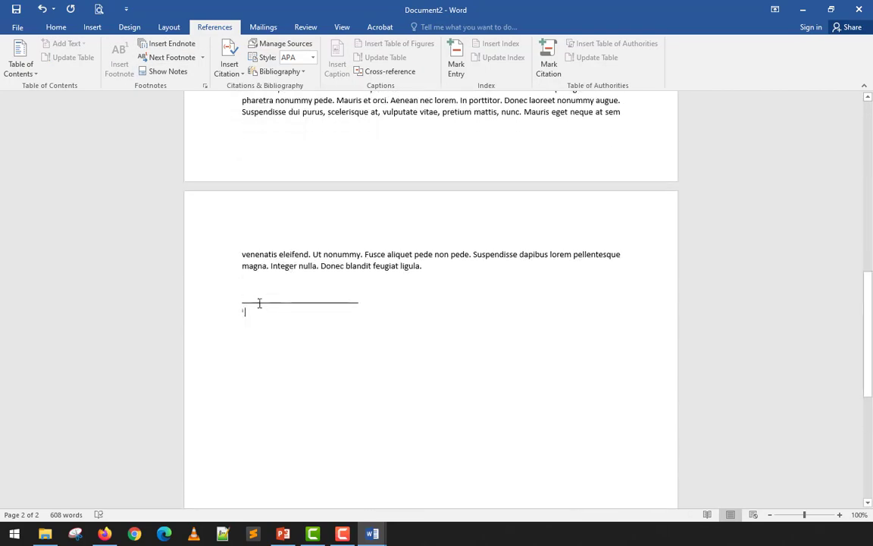
scroll(269, 243, up, 4)
scroll(252, 306, down, 5)
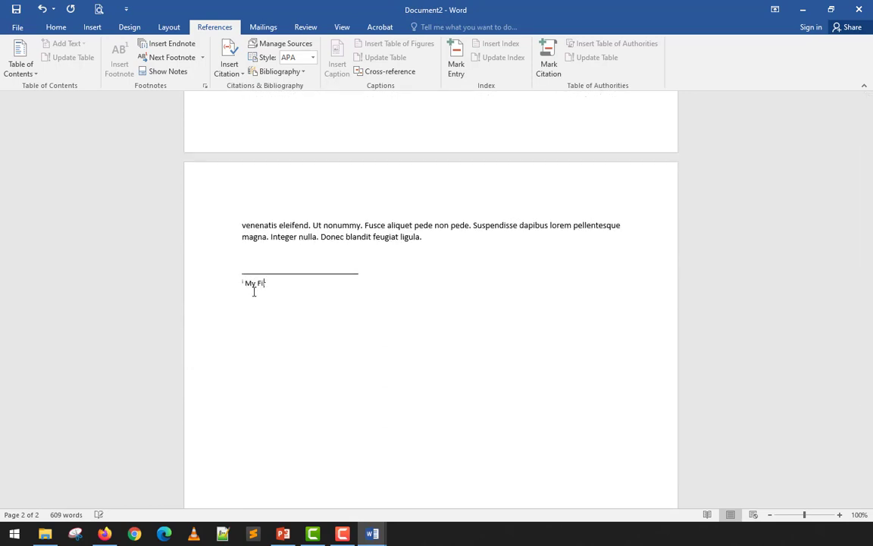
text(End)
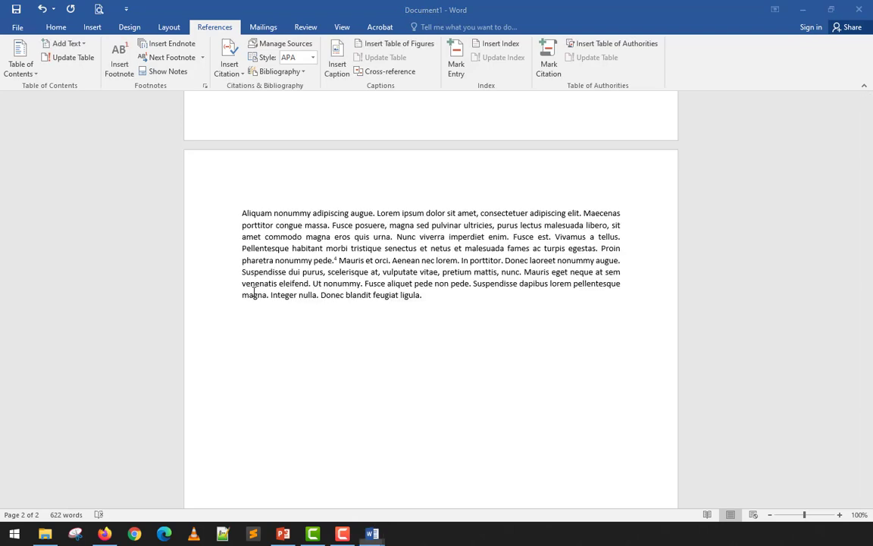
scroll(254, 291, up, 4)
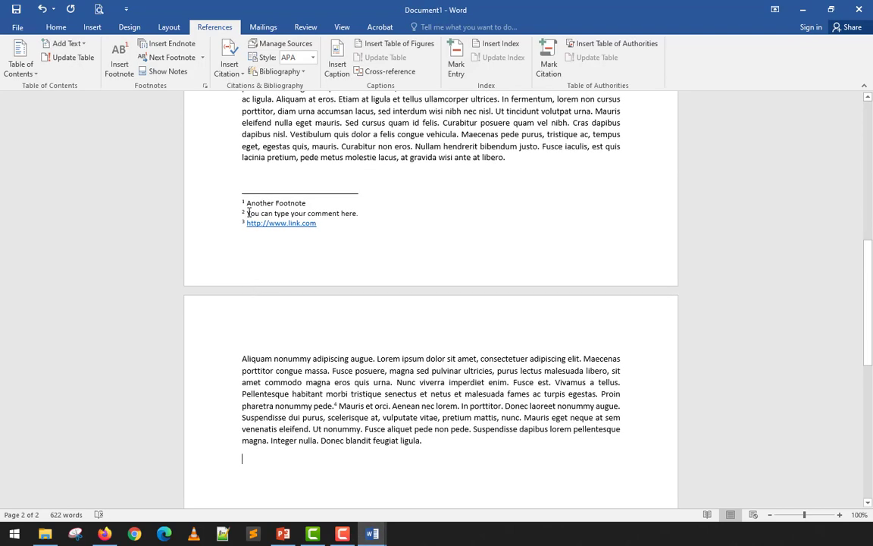
scroll(248, 213, down, 4)
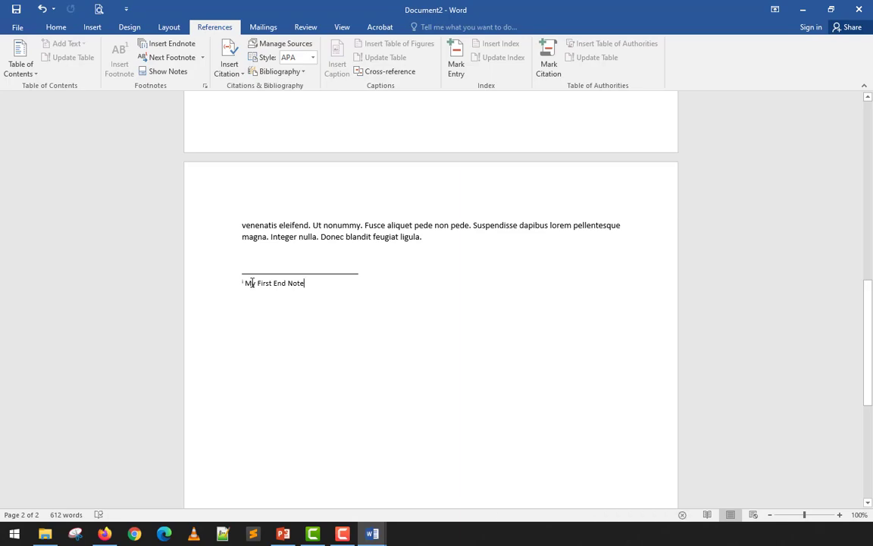
Insert an endnote at the end of the first paragraph, after "eget sapien.", reading "My Second End Note".
scroll(258, 291, up, 15)
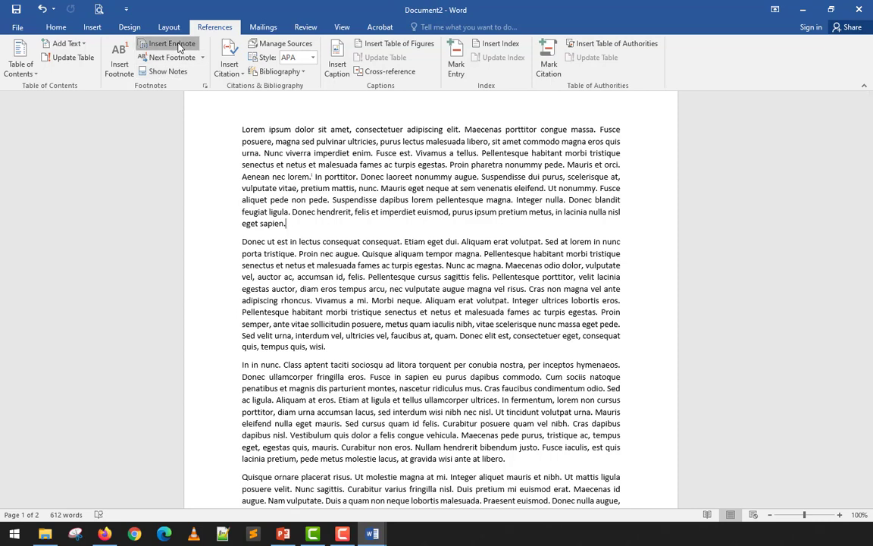
click(171, 43)
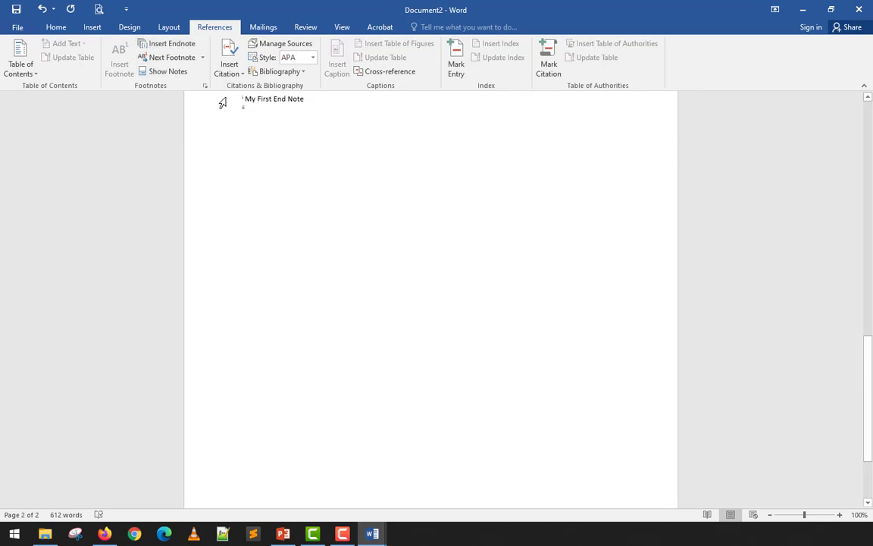
text(MY)
text(y Second End NOt)
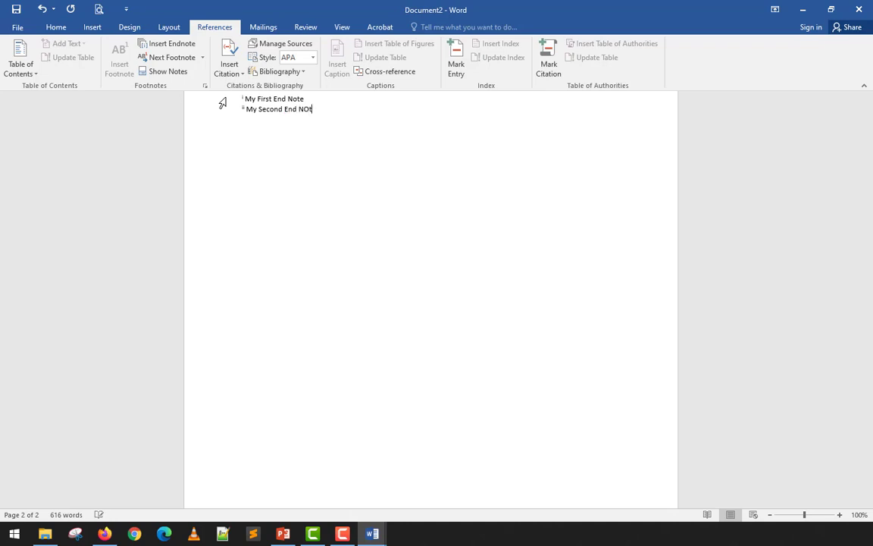
Insert an endnote after "lacinia eu, varius quis, libero." in the fourth paragraph, reading "My Last End Note".
click(360, 277)
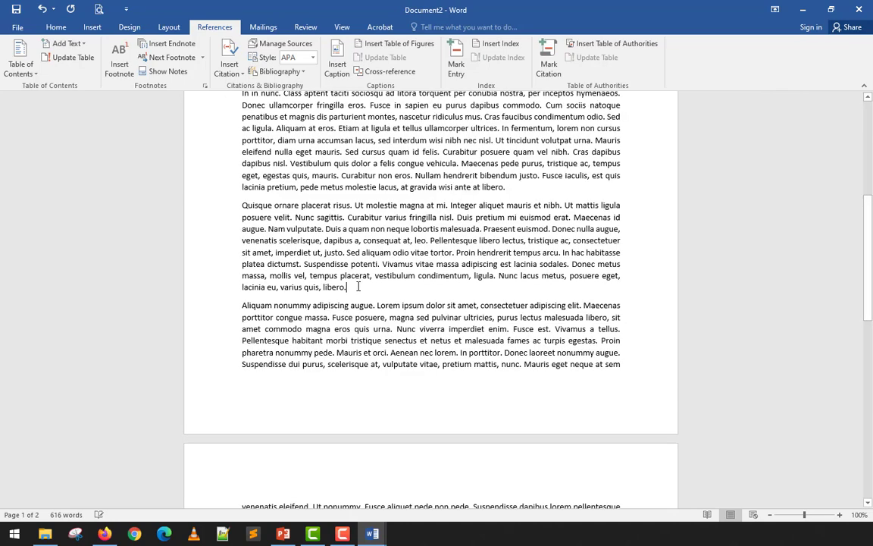
click(171, 43)
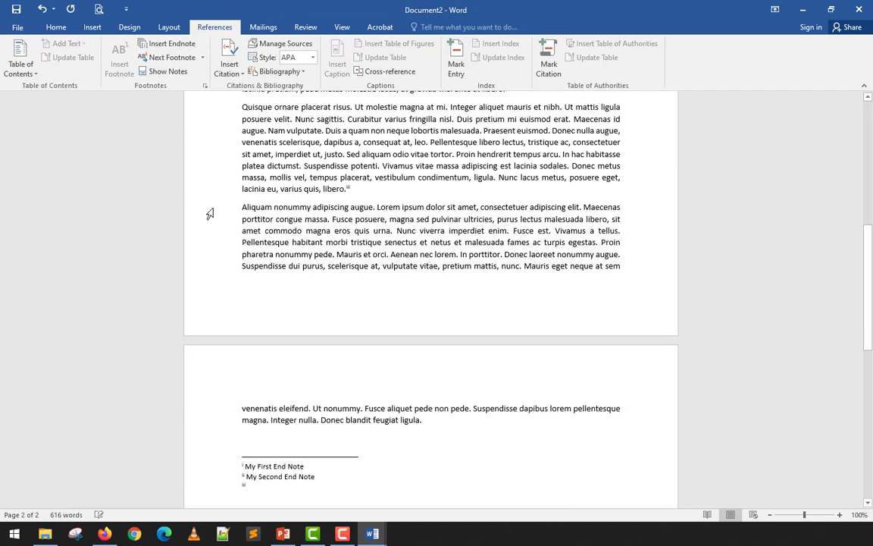
text(My La)
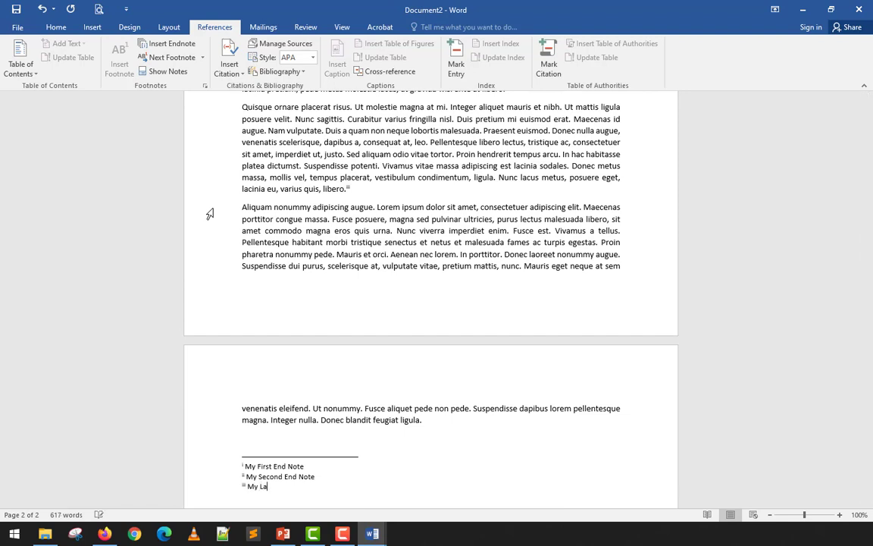
text(st End Note)
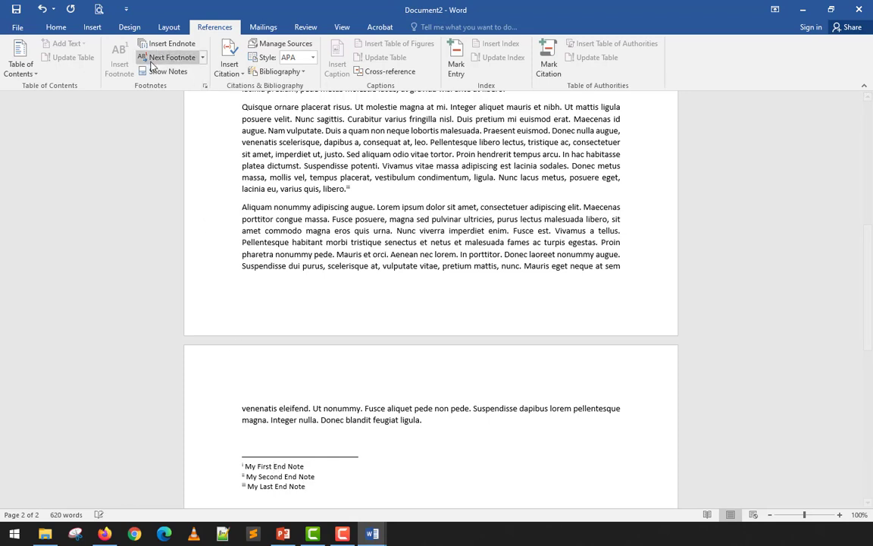
Go from the "My Last End Note" text to its reference mark in the body using Show Notes.
click(203, 59)
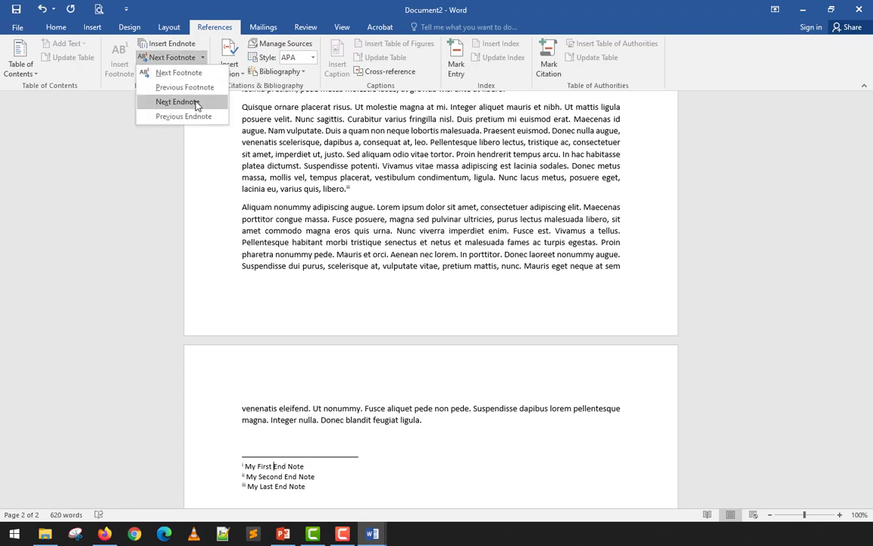
click(309, 488)
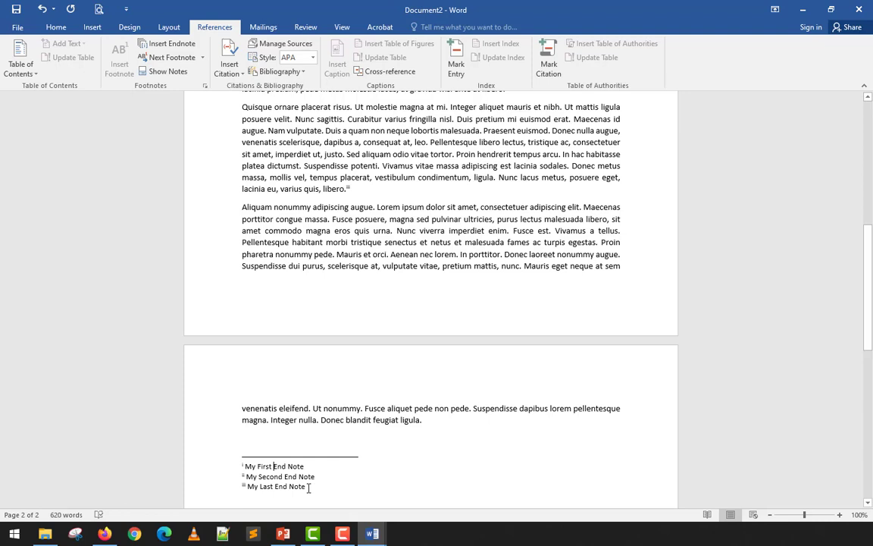
click(173, 76)
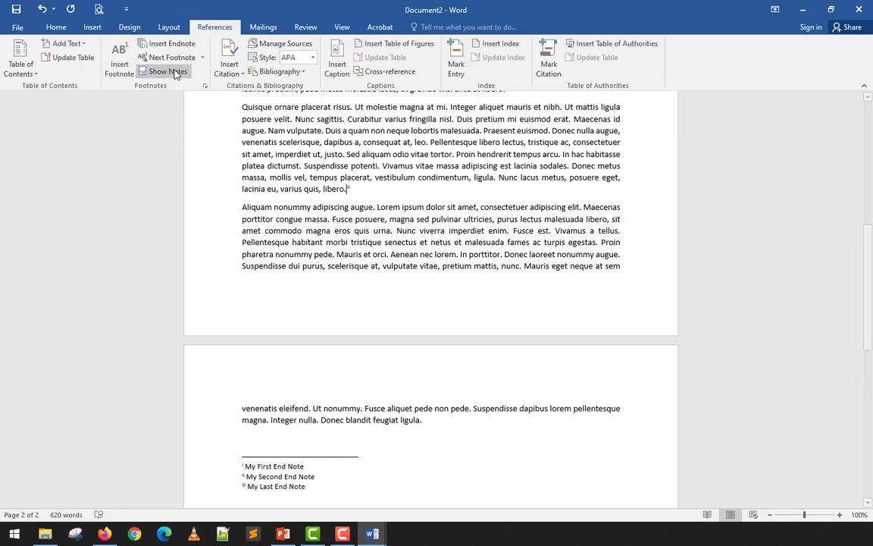
Step back through the endnote reference marks with Previous Endnote until reaching the first one, after "Aenean nec lorem.".
click(202, 59)
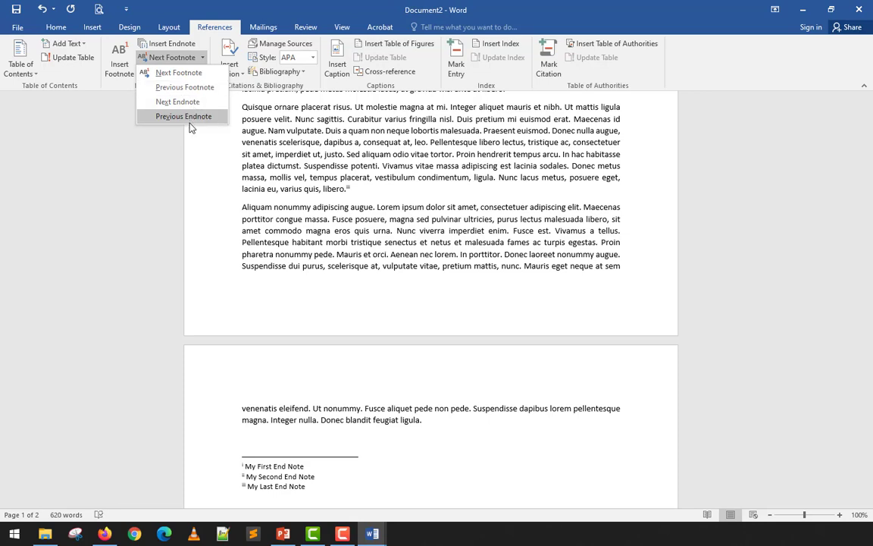
click(192, 92)
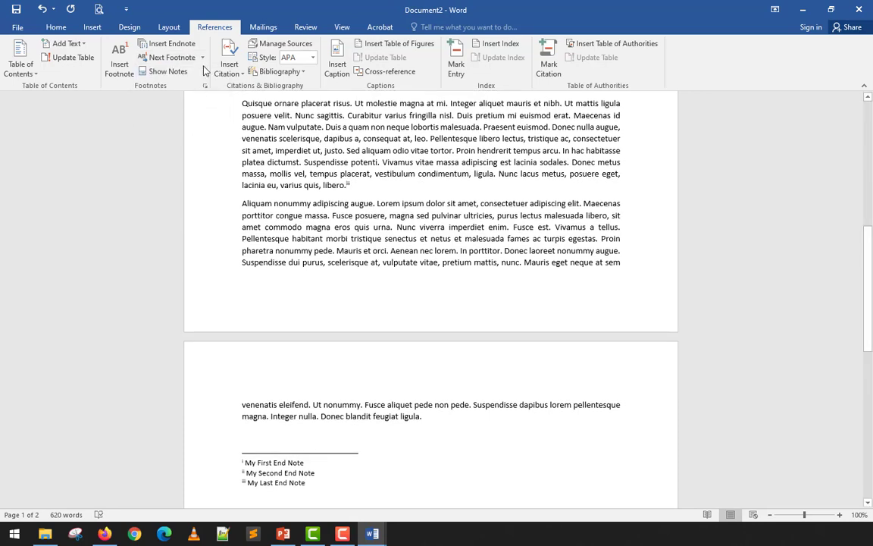
click(204, 61)
click(199, 87)
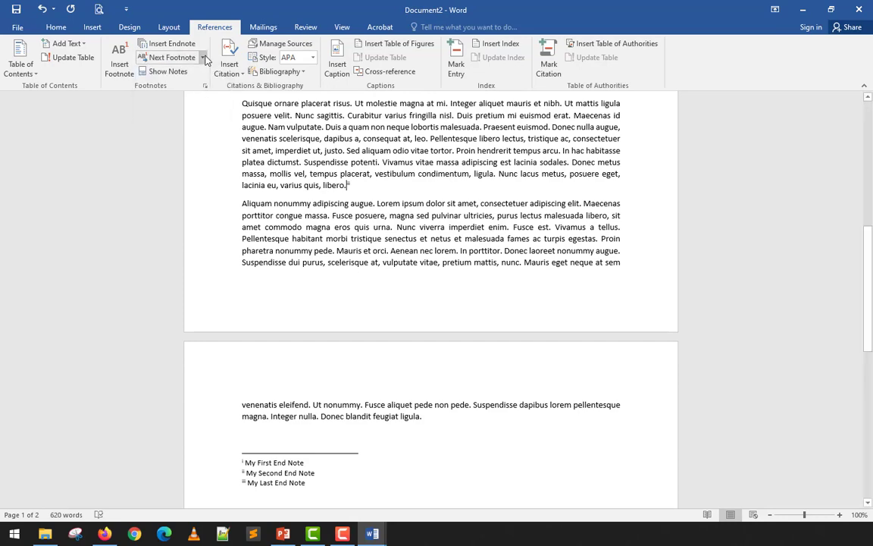
click(202, 59)
click(195, 119)
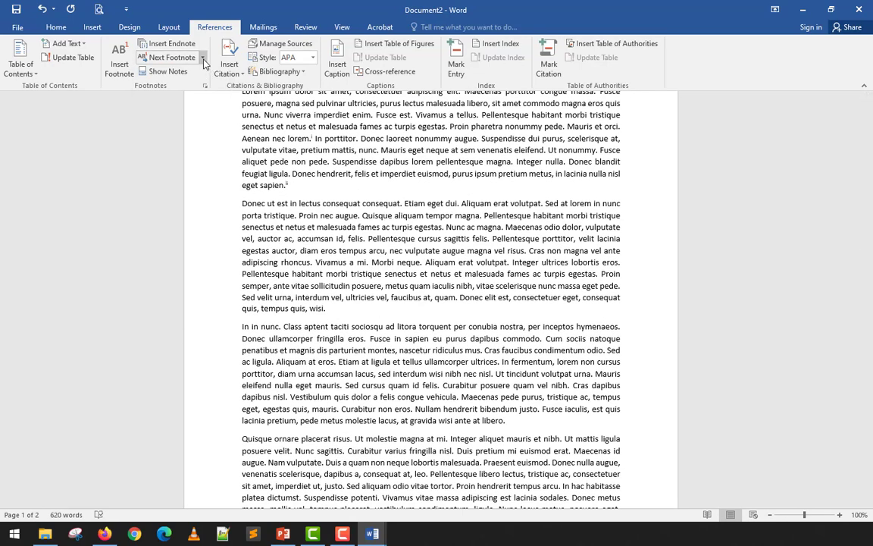
click(203, 58)
click(206, 116)
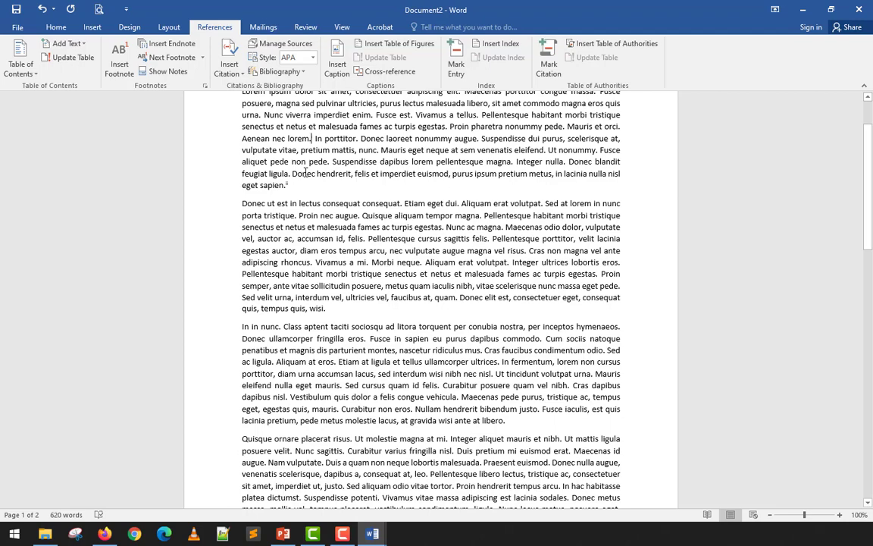
Set the endnote number format to 1, 2, 3, … and apply it to the whole document.
scroll(306, 172, down, 3)
scroll(306, 178, down, 12)
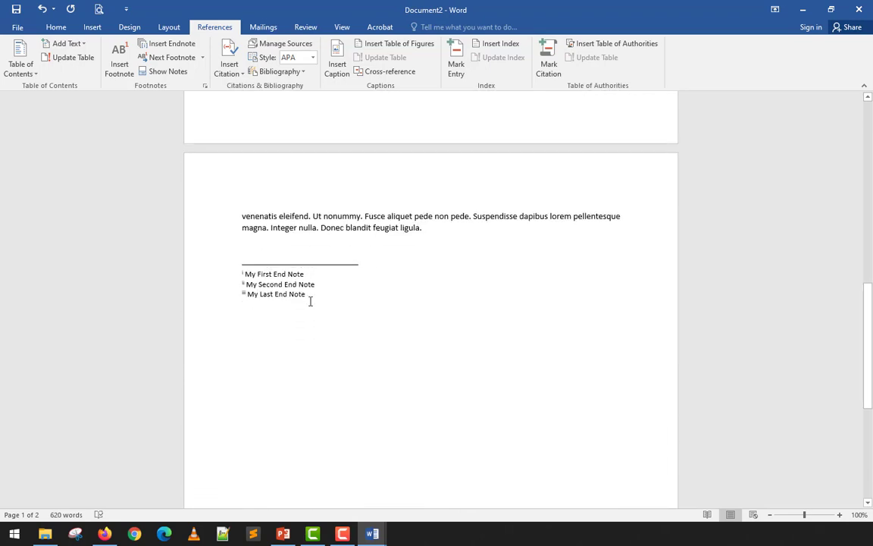
click(313, 294)
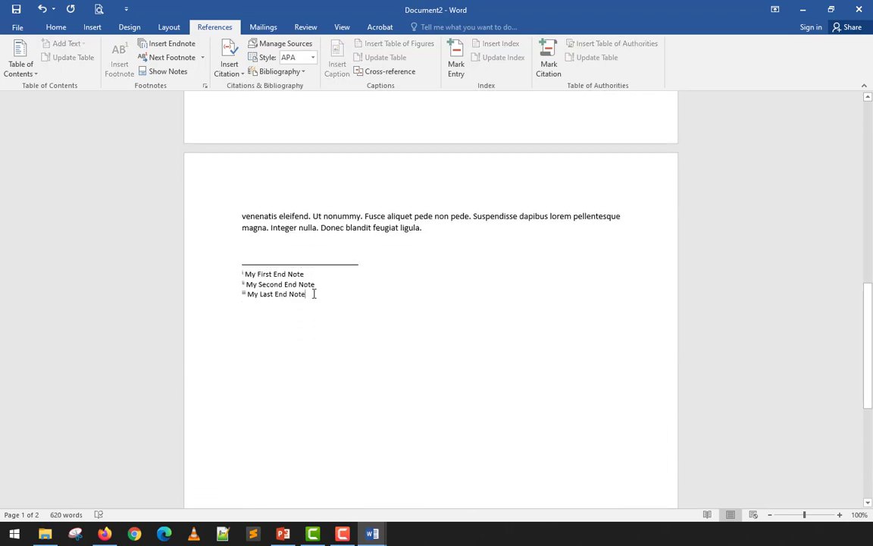
click(204, 88)
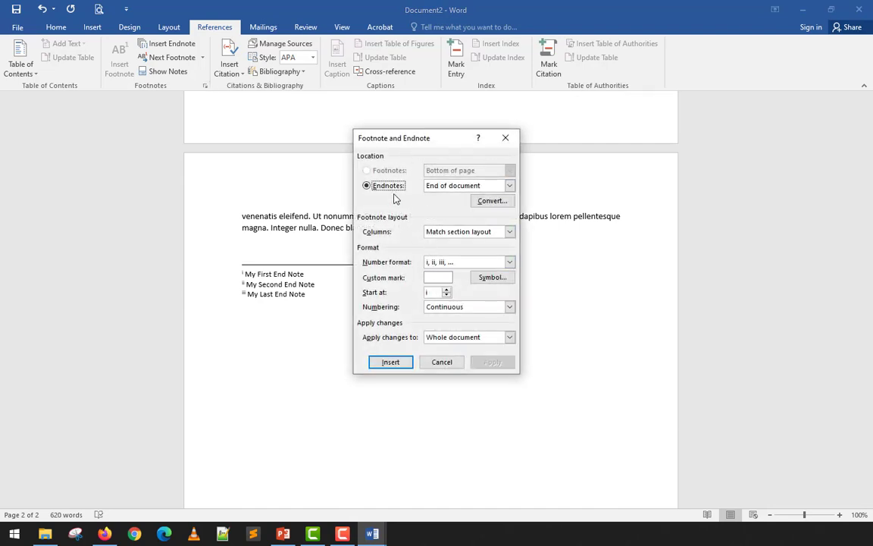
click(464, 264)
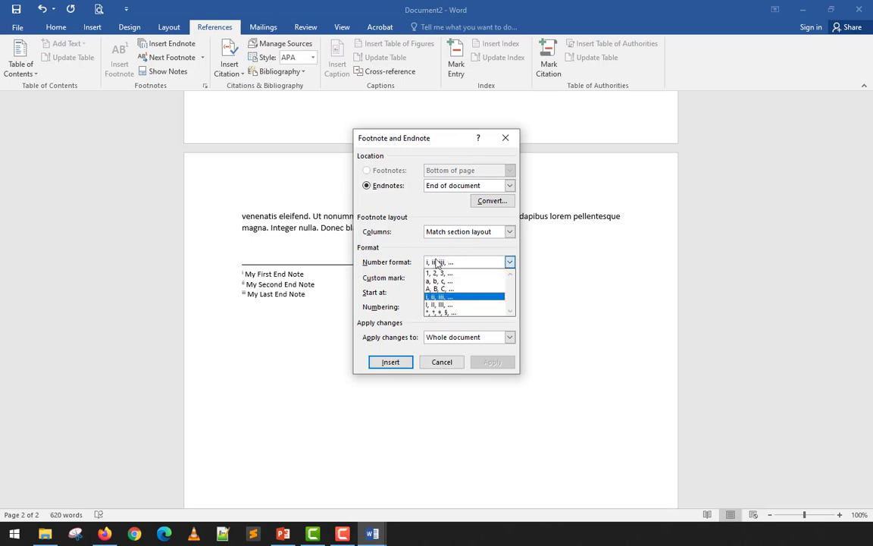
click(446, 273)
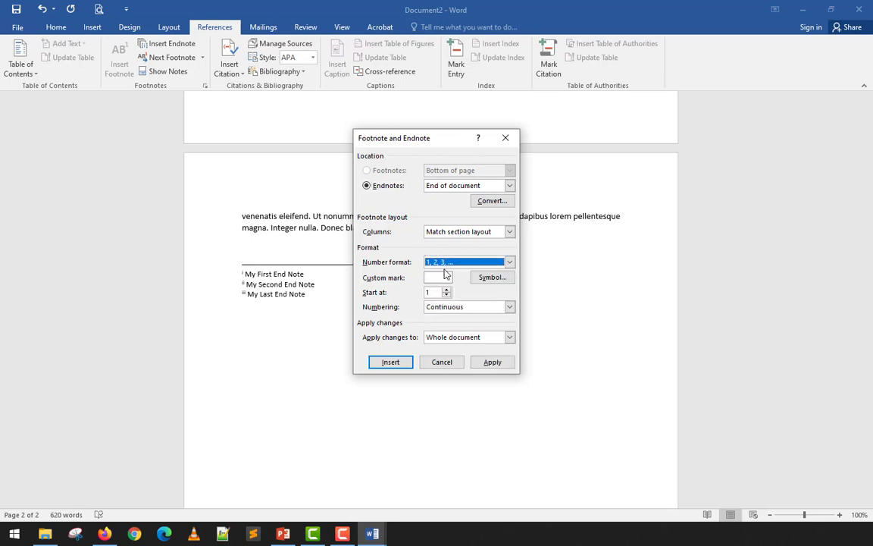
click(496, 363)
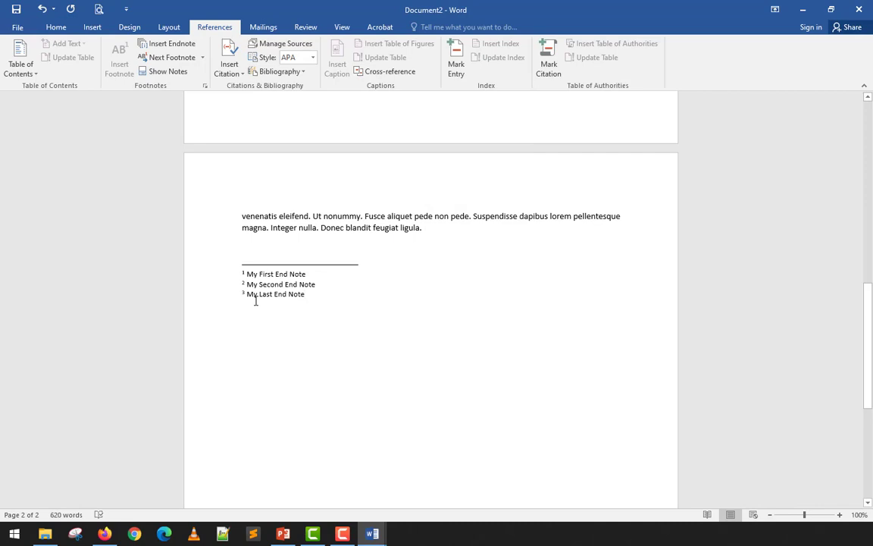
Try to switch the endnote numbering to i, ii, iii, … by inserting another endnote with that format.
click(206, 87)
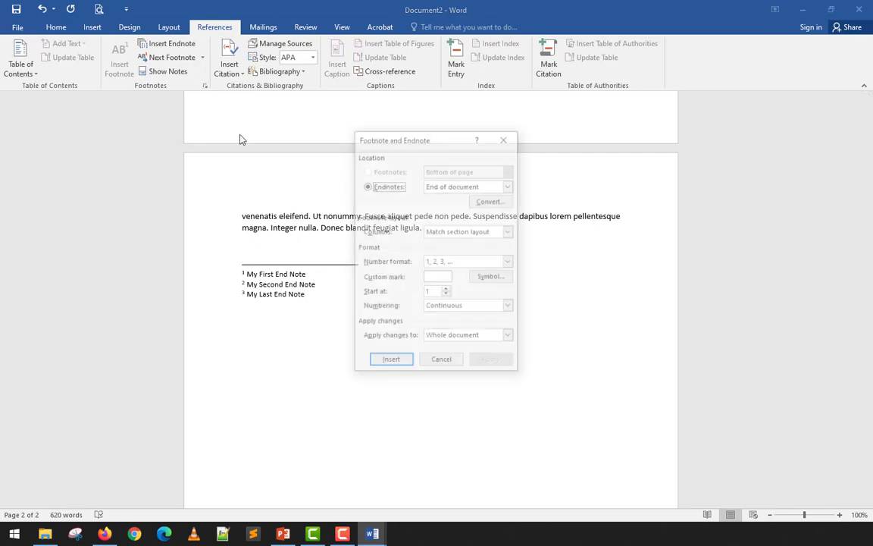
click(509, 261)
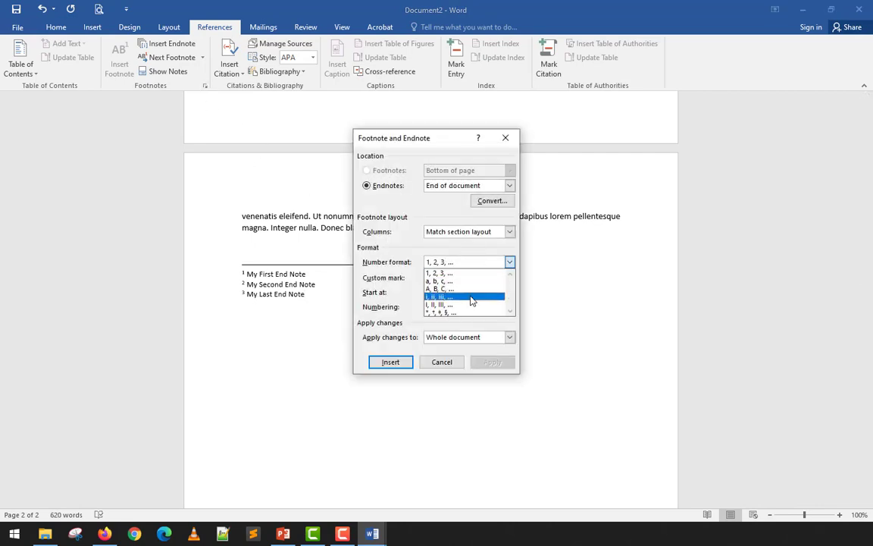
click(470, 296)
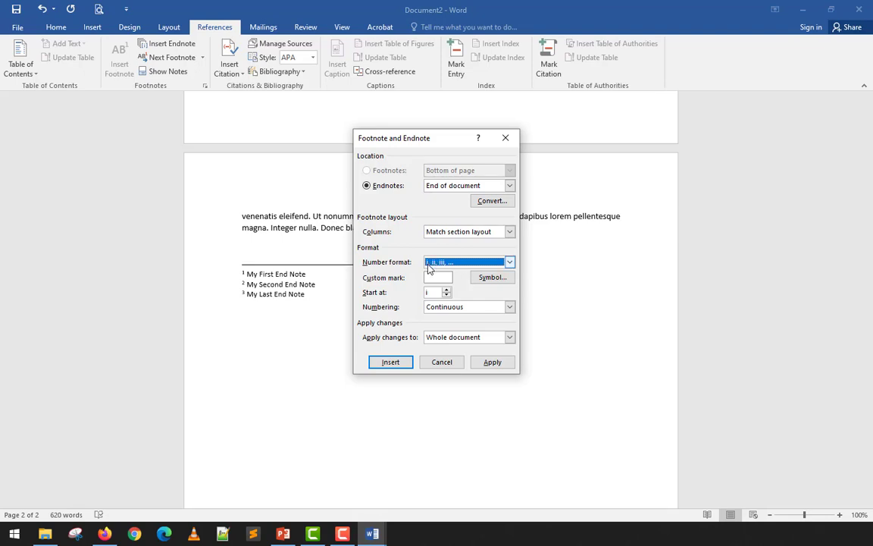
click(407, 362)
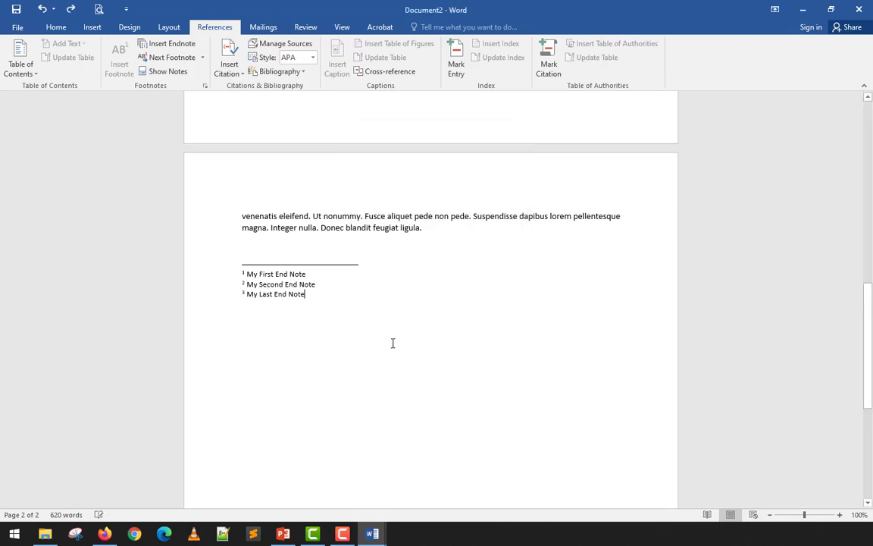
Apply the number format i, ii, iii, … to the endnotes of the whole document.
click(205, 86)
click(449, 262)
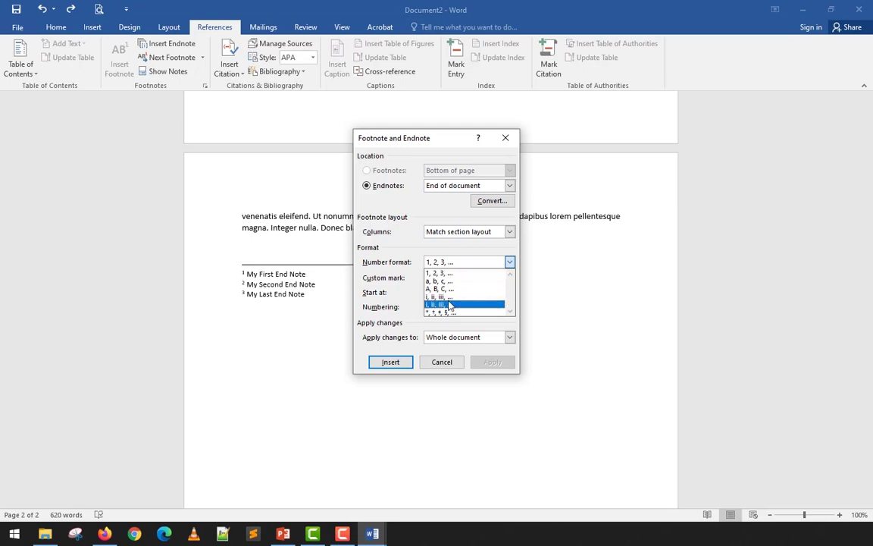
click(443, 296)
click(492, 362)
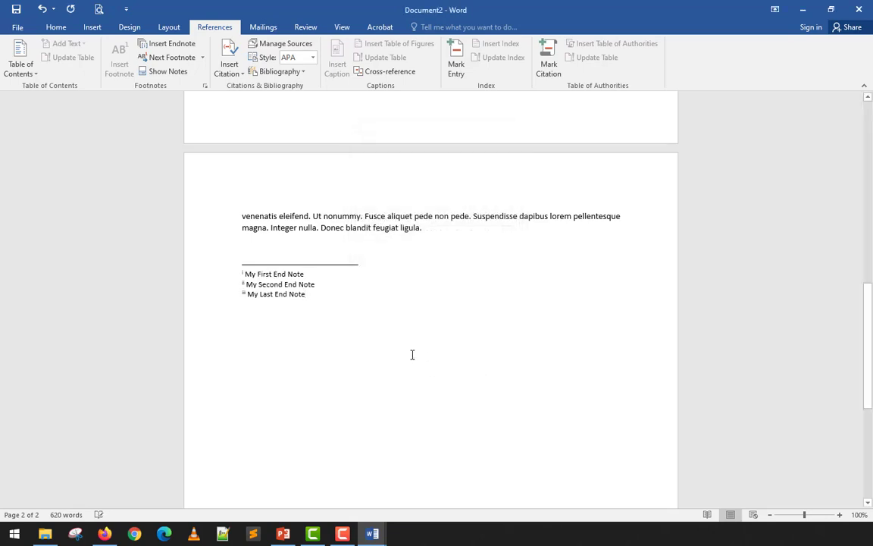
Compare the endnote reference marks in the body text with the endnote list at the end of the document.
scroll(345, 312, up, 5)
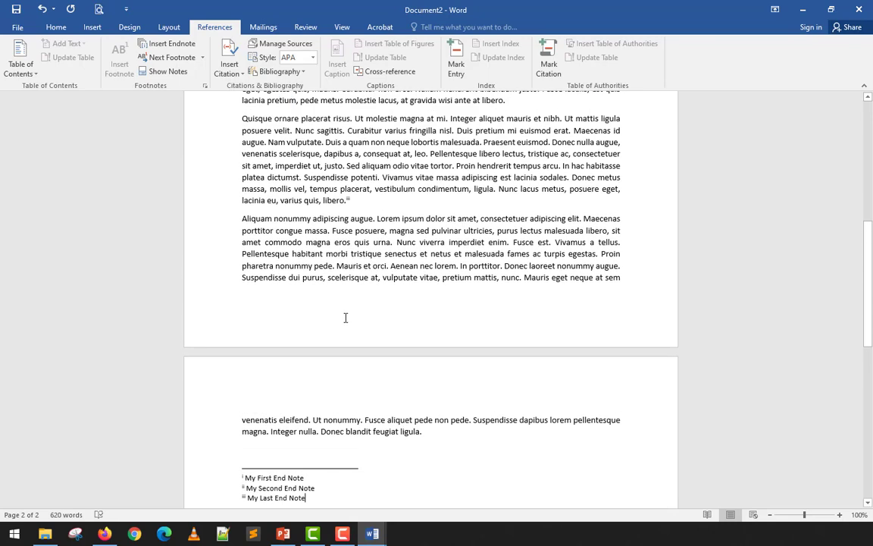
scroll(345, 317, down, 5)
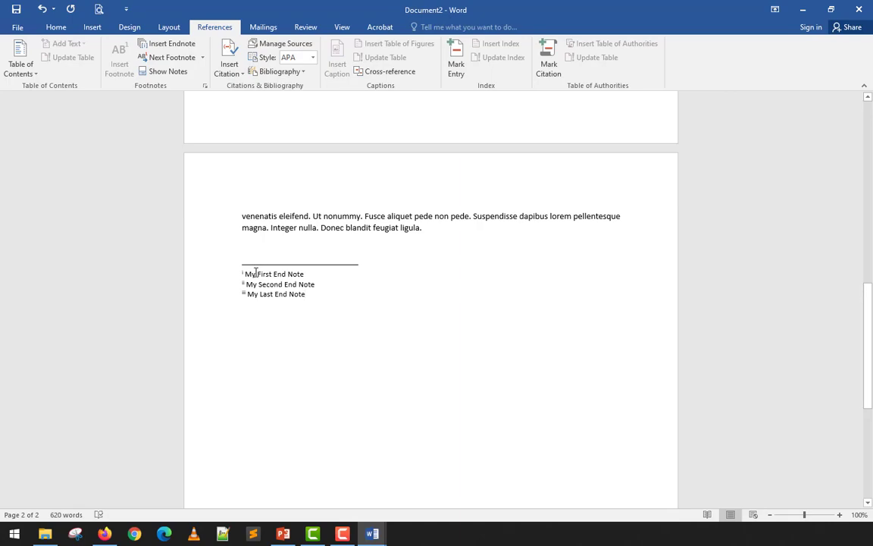
scroll(257, 270, up, 5)
scroll(256, 273, up, 6)
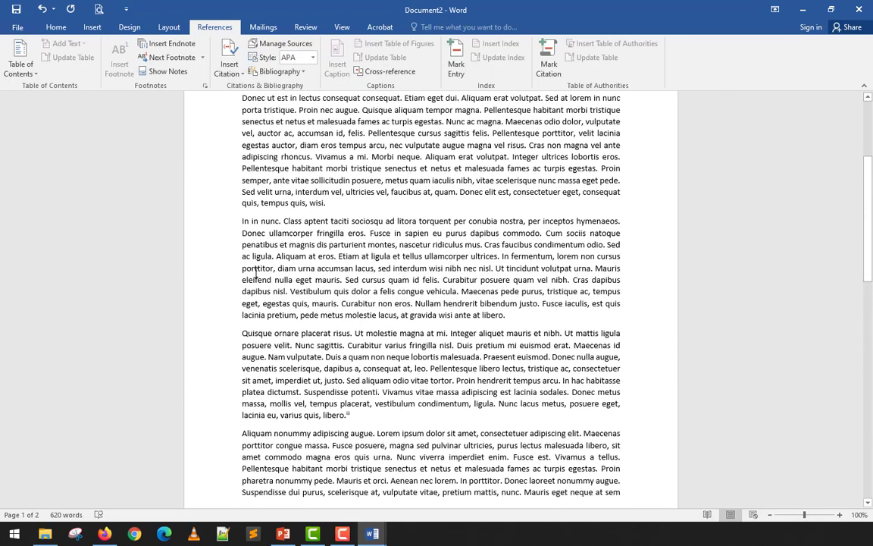
scroll(255, 273, down, 7)
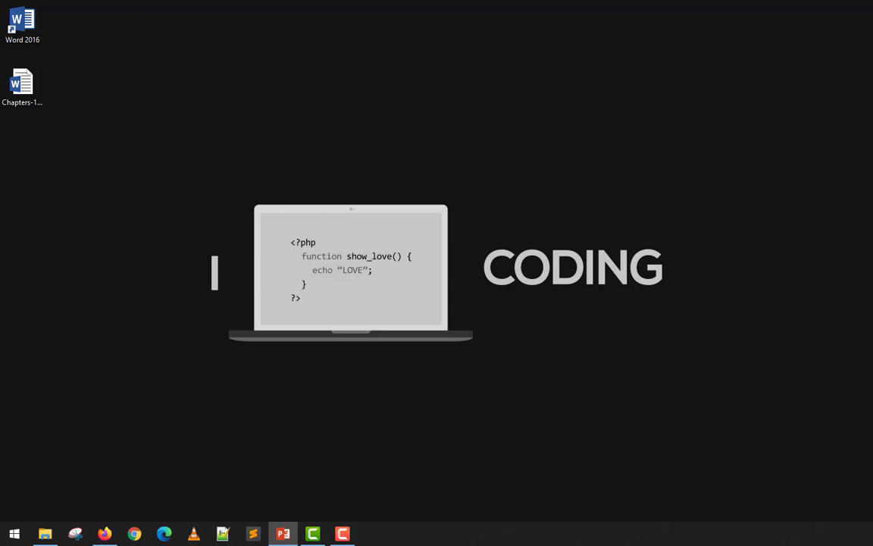
Switch to Firefox and read the definitions of a citation in the "what is a citation" search results.
click(104, 534)
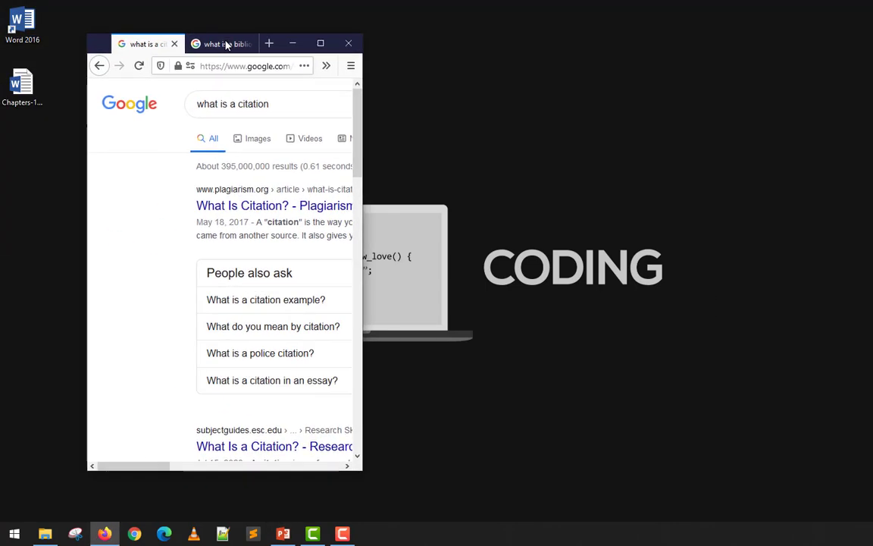
click(317, 43)
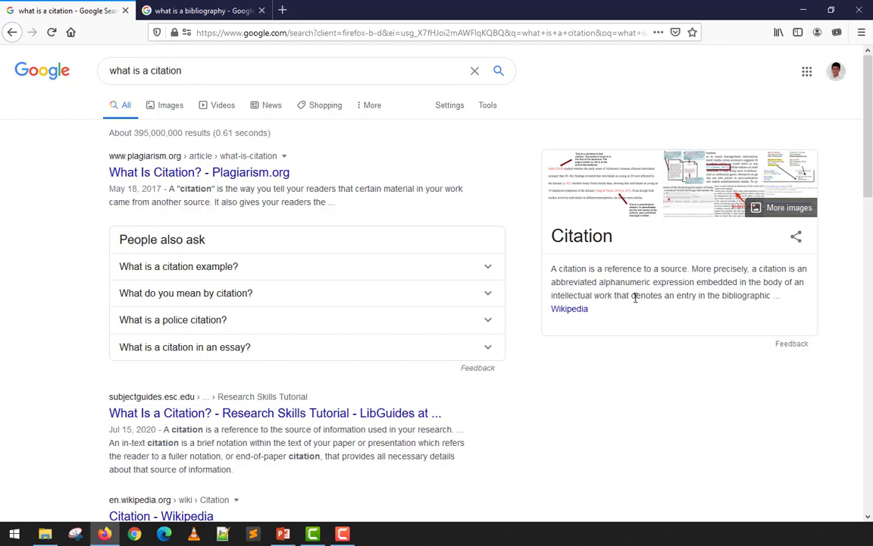
drag(559, 296, 660, 297)
click(682, 300)
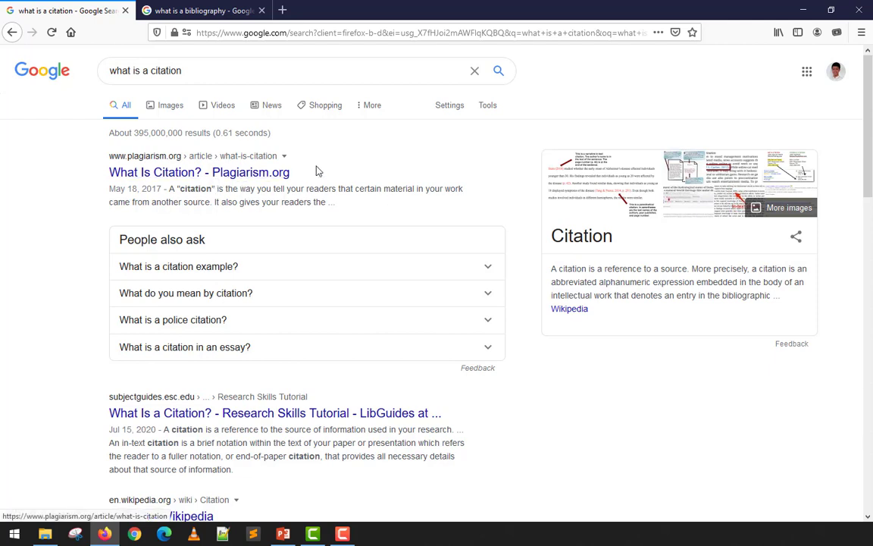
double_click(196, 188)
click(235, 192)
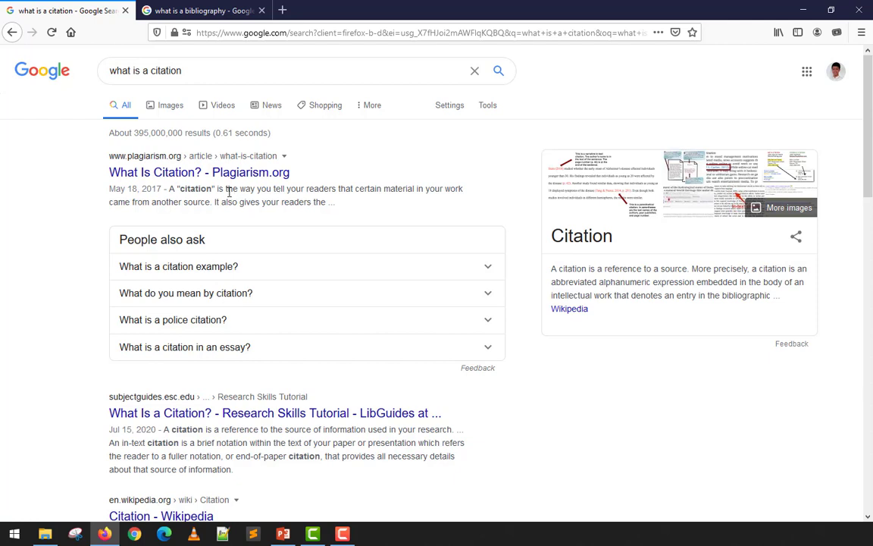
drag(226, 191, 414, 191)
drag(108, 203, 191, 206)
click(218, 209)
click(803, 9)
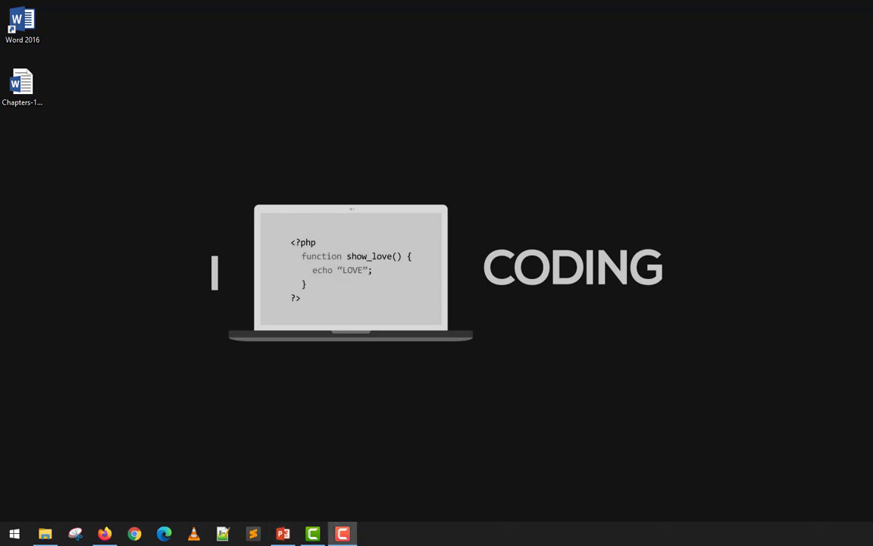
Open Chapters-1-to-3.docx from the desktop and look over the Introduction of Chapter 1.
click(27, 92)
double_click(27, 93)
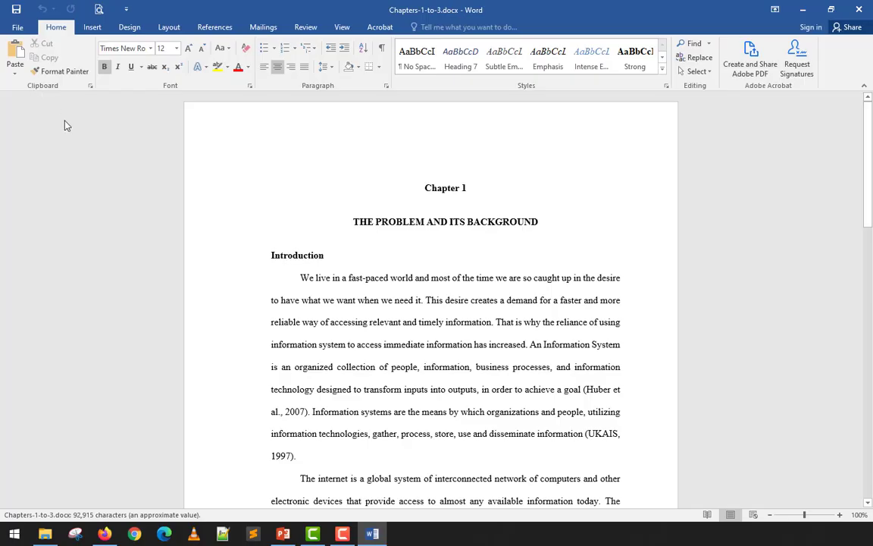
click(92, 164)
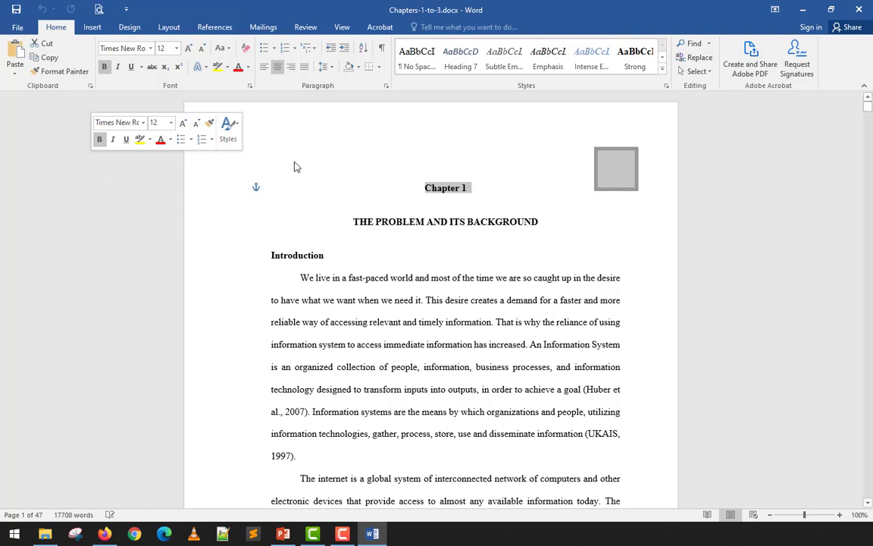
click(366, 278)
scroll(367, 278, down, 3)
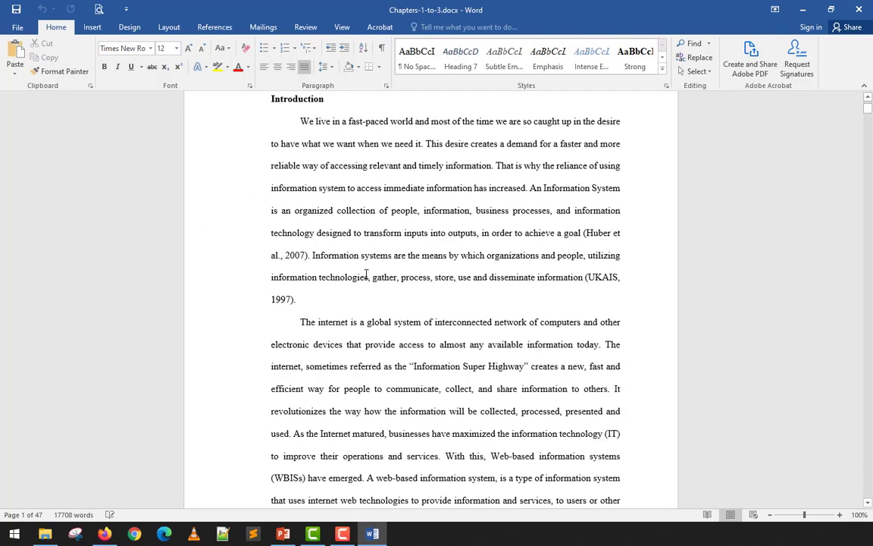
scroll(366, 276, up, 2)
scroll(366, 274, down, 4)
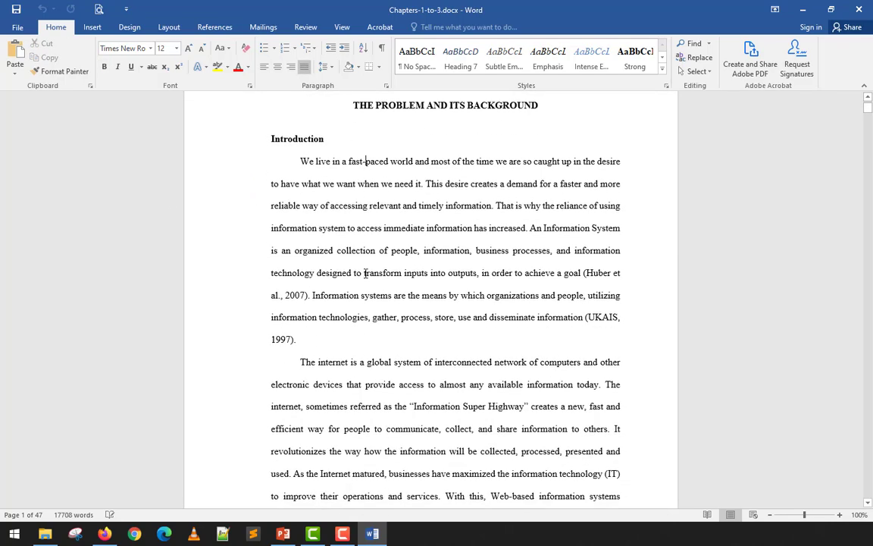
scroll(366, 273, up, 5)
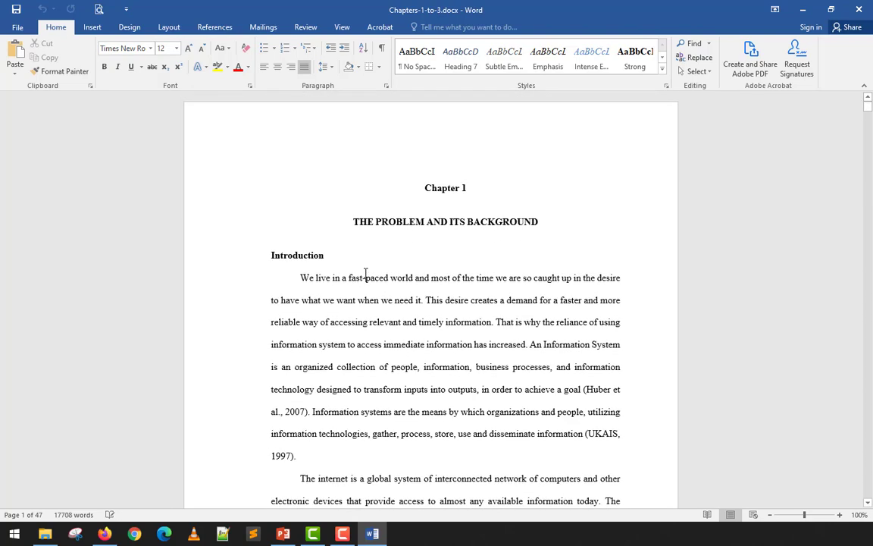
scroll(366, 274, down, 1)
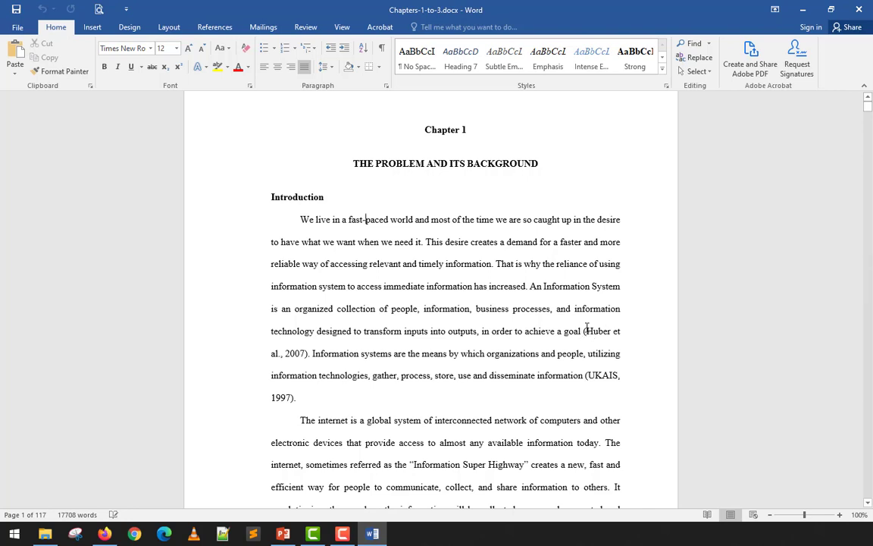
Examine the first in-text citation in the Introduction and the sentence starting "An Information System" that it credits.
drag(583, 331, 308, 353)
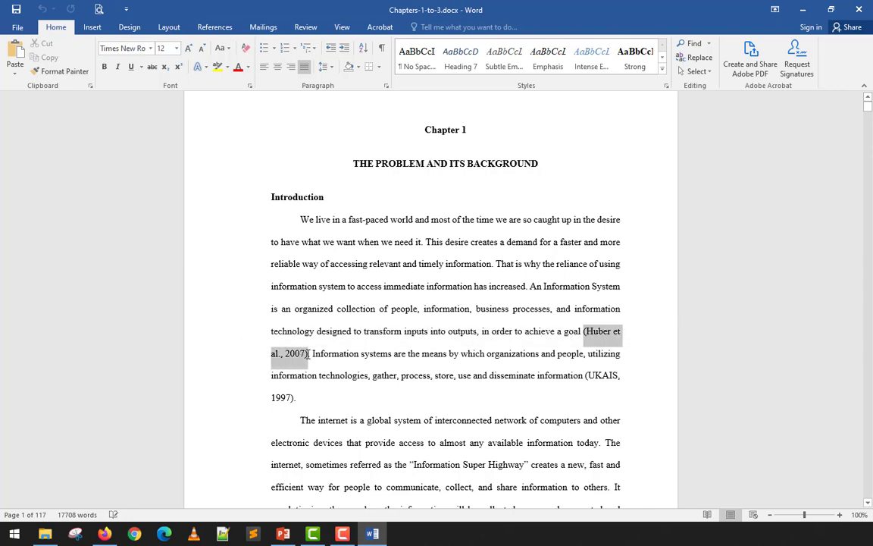
click(550, 331)
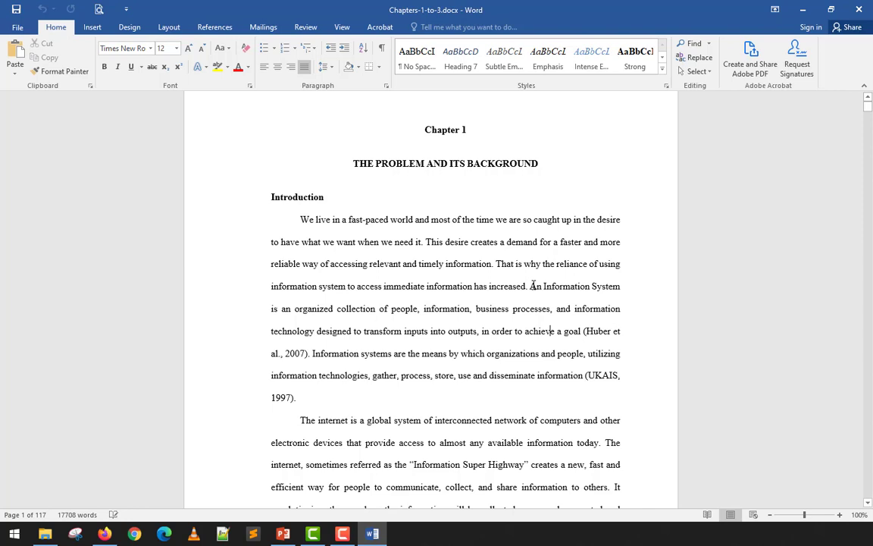
drag(532, 296, 582, 331)
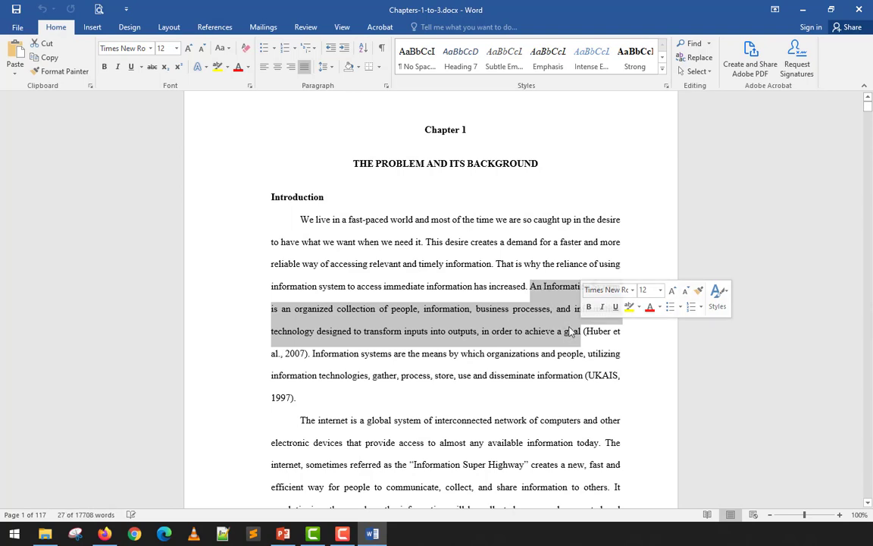
drag(586, 331, 614, 331)
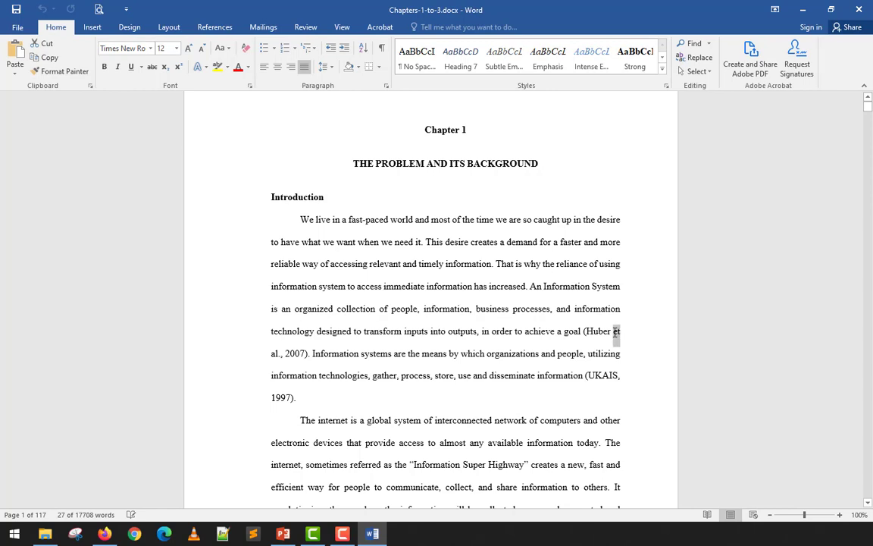
click(278, 346)
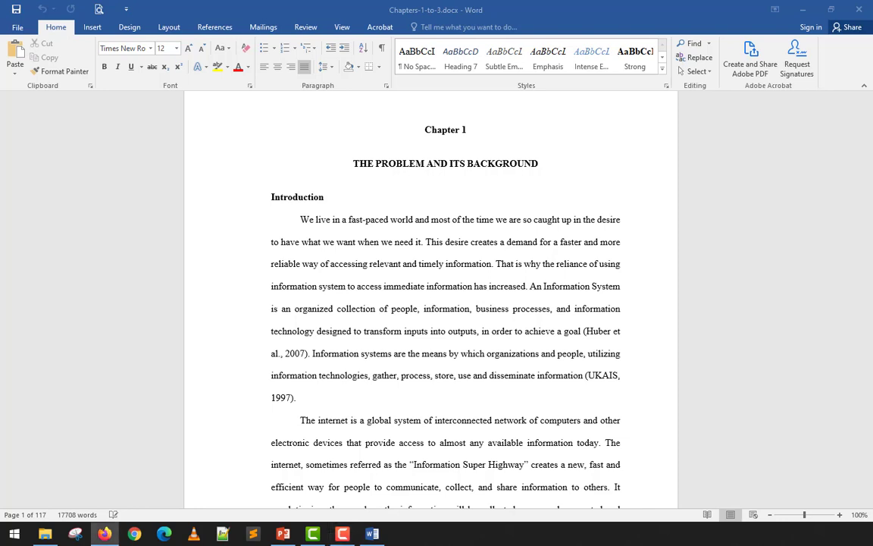
click(279, 354)
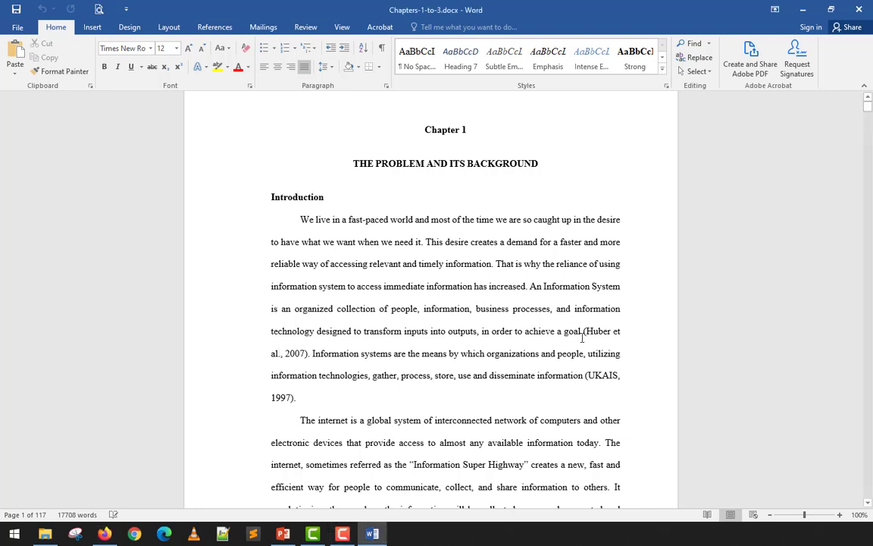
Examine the parts of the Introduction's first in-text citation: the author's surname, "et al." and the year 2007.
drag(587, 331, 614, 332)
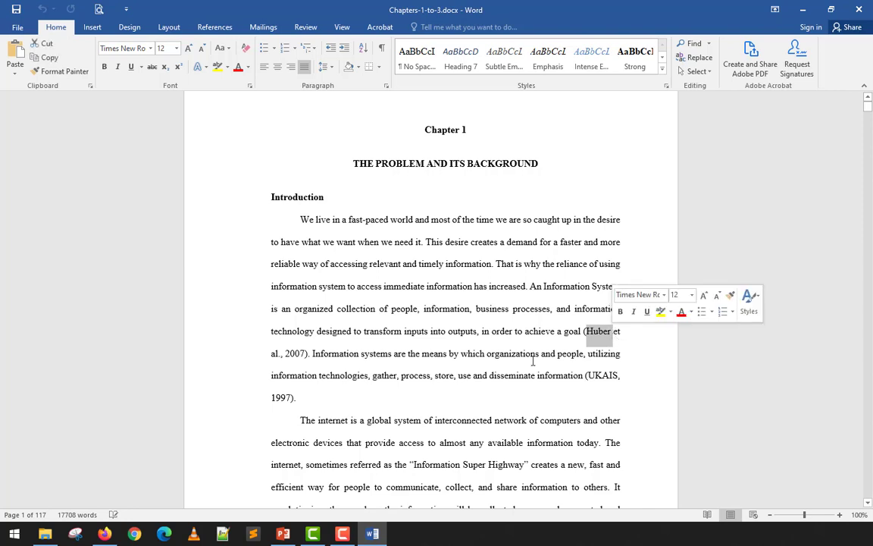
click(599, 331)
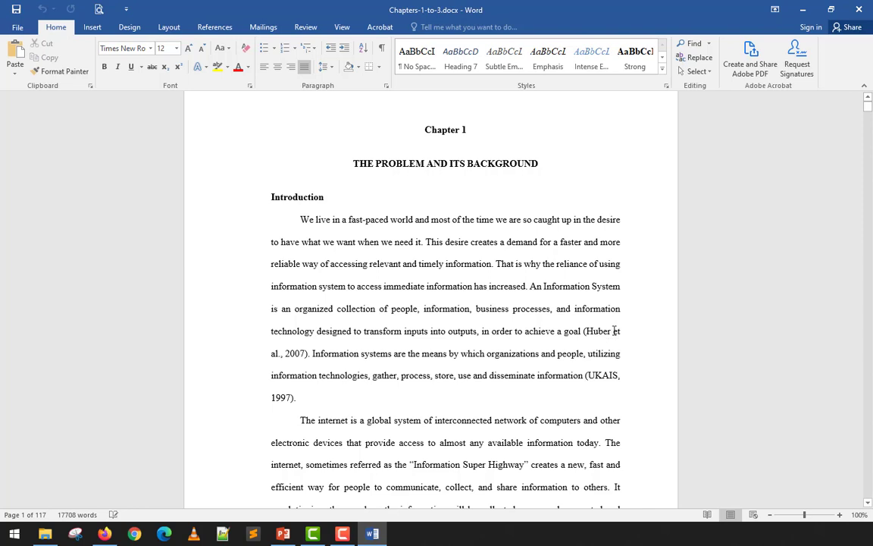
drag(610, 331, 281, 354)
click(585, 332)
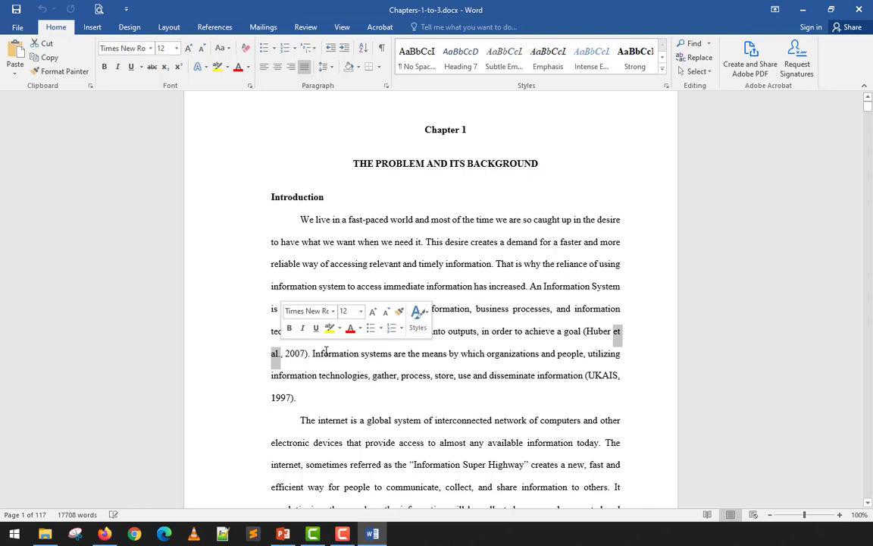
click(271, 370)
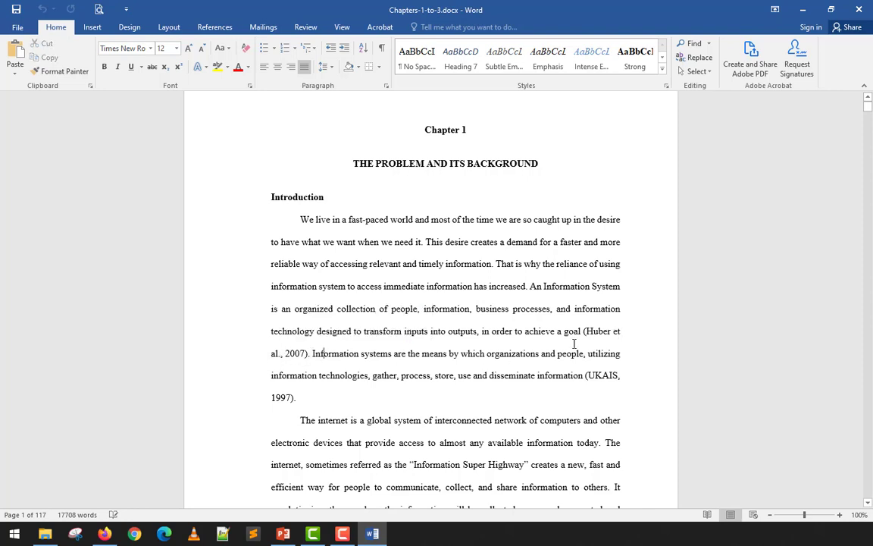
drag(584, 330, 308, 353)
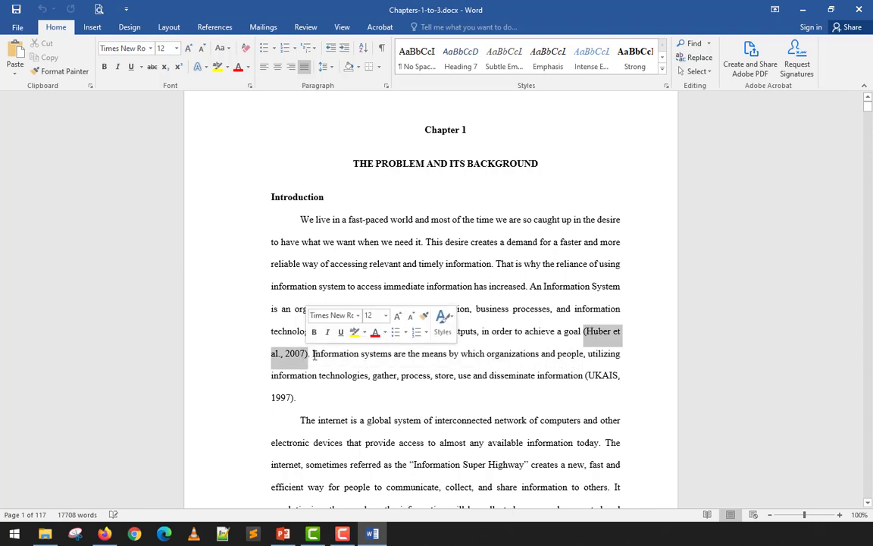
click(595, 333)
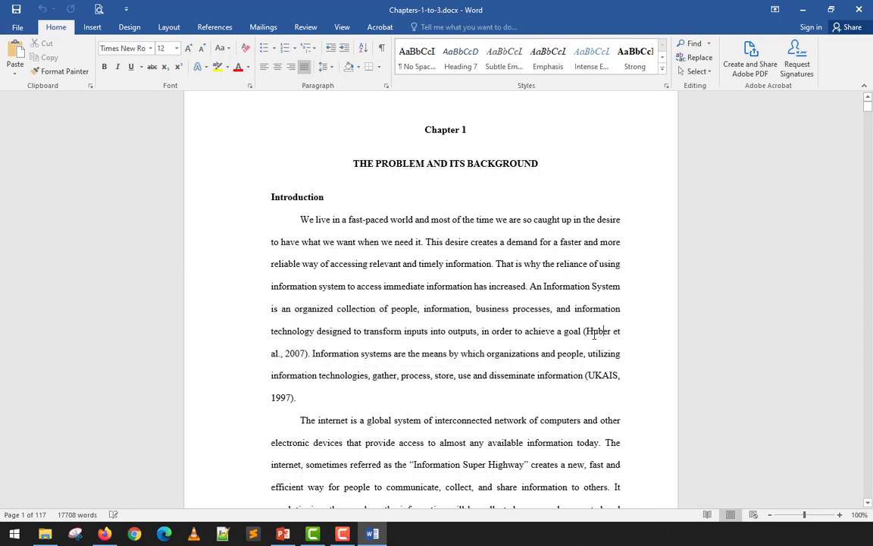
double_click(589, 332)
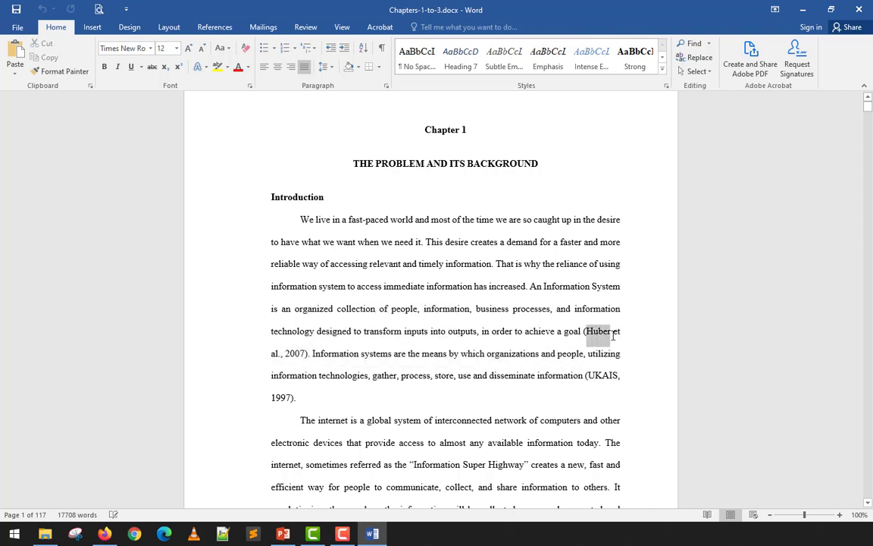
double_click(303, 353)
click(316, 353)
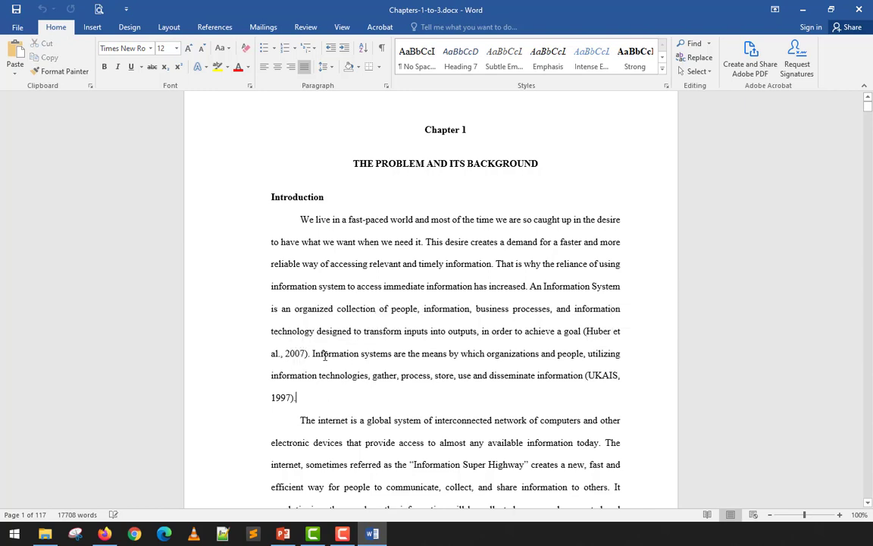
Examine the UKAIS, 1997 citation in the Introduction and the cited sentence about WBIS at the top of page 2.
drag(316, 353, 621, 383)
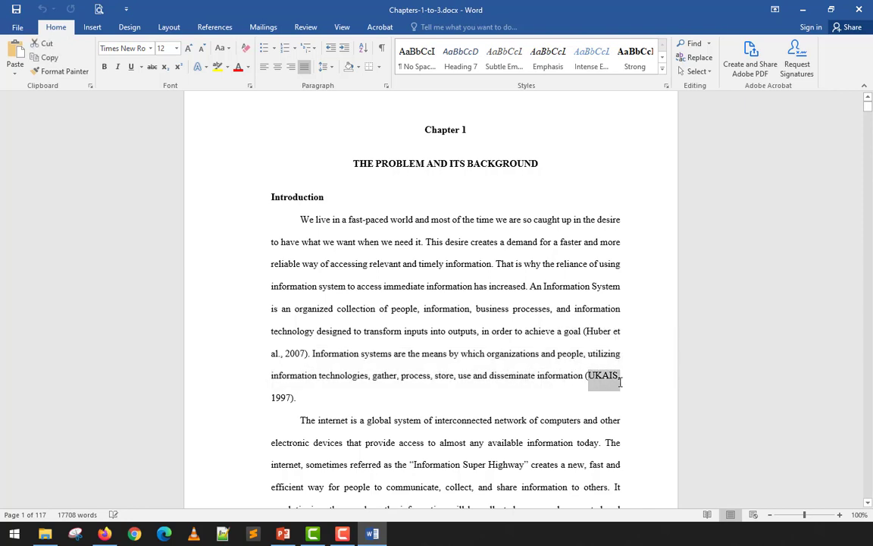
click(622, 384)
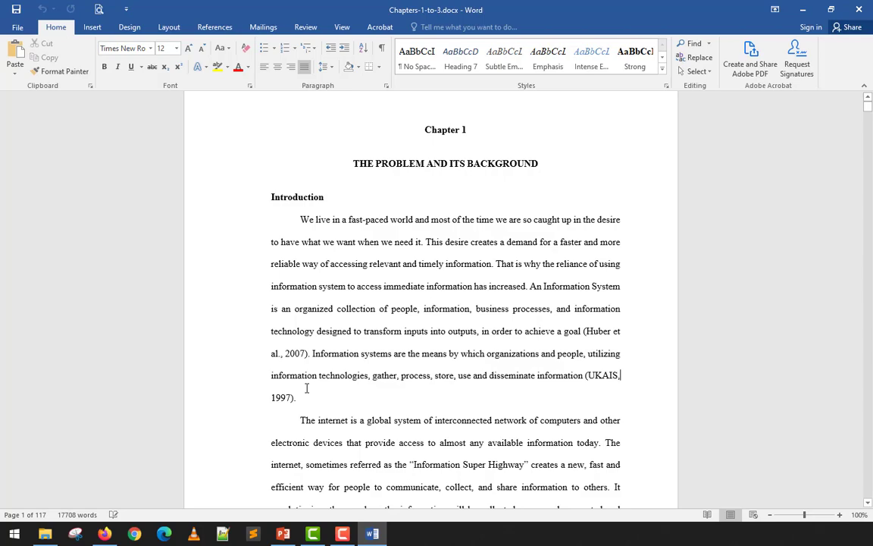
scroll(307, 388, down, 4)
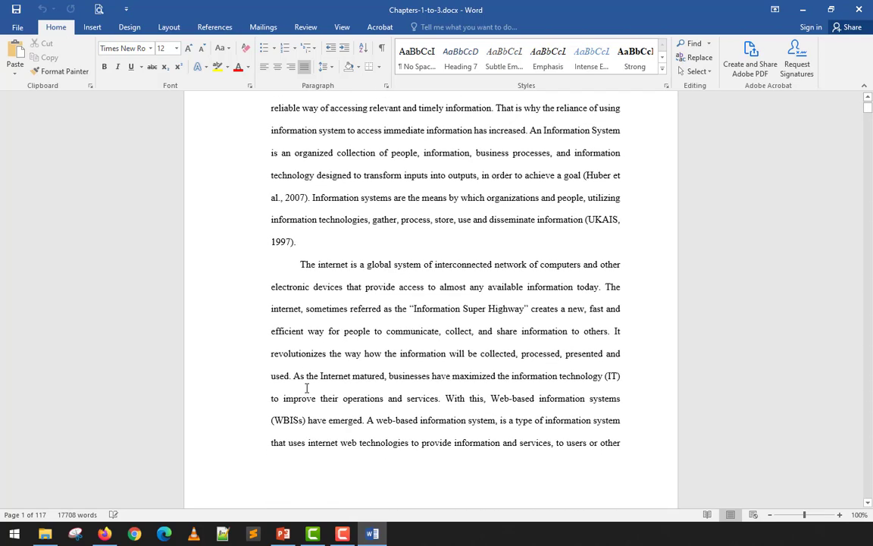
scroll(306, 388, down, 1)
scroll(307, 388, down, 8)
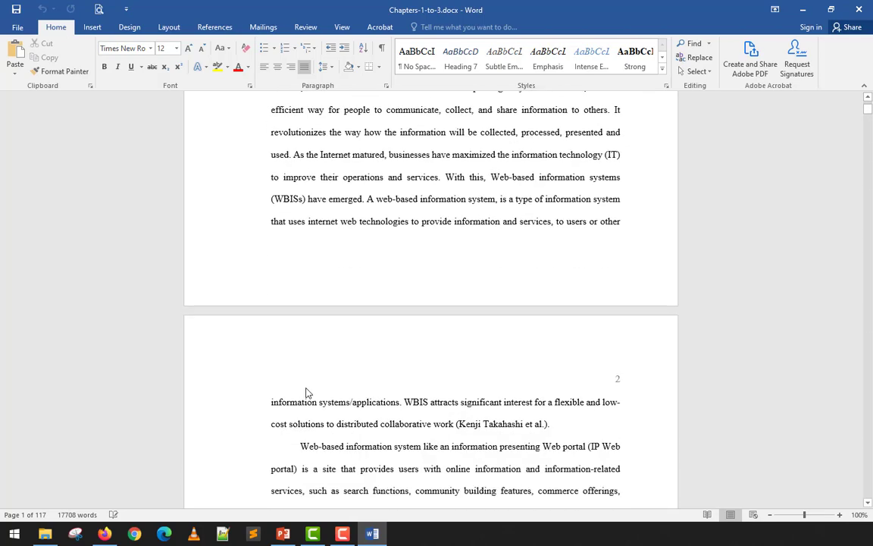
drag(561, 309, 434, 307)
click(416, 369)
scroll(415, 370, up, 3)
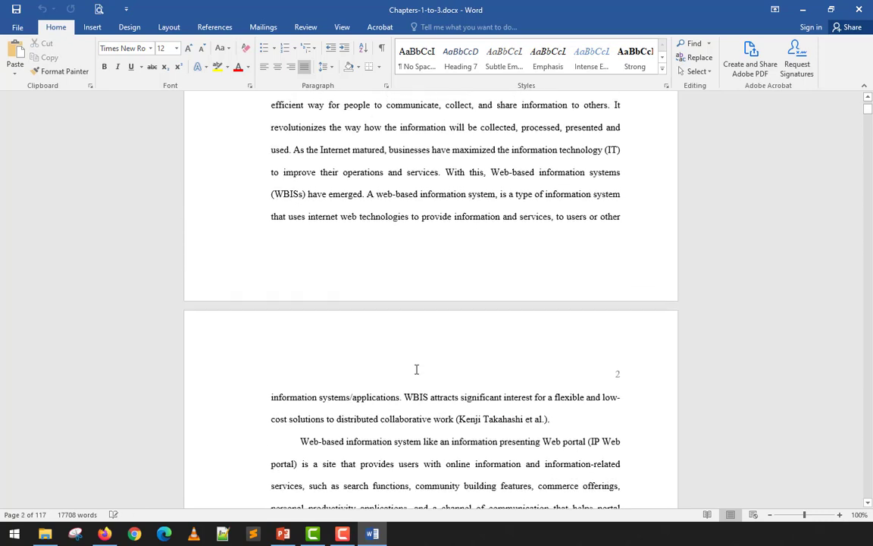
drag(560, 420, 410, 401)
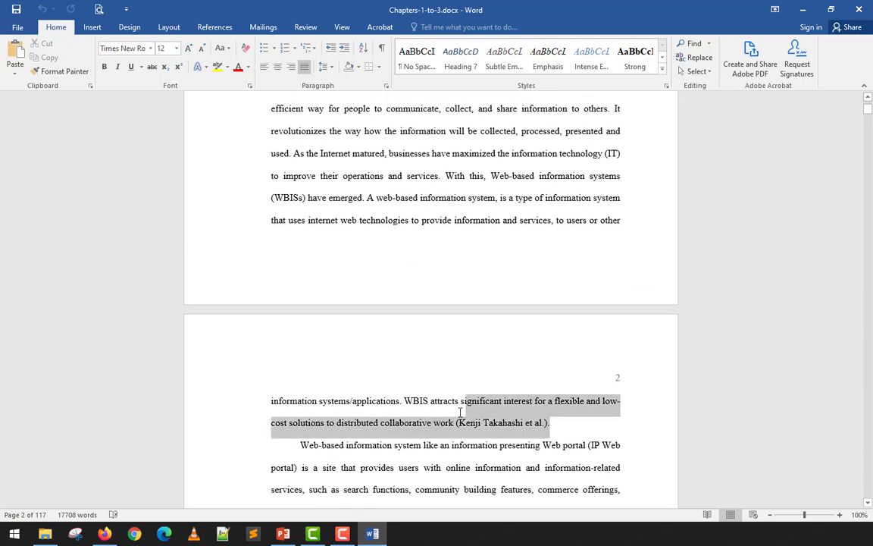
click(448, 461)
Close Chapters-1-to-3.docx and create a new blank Word document.
click(859, 9)
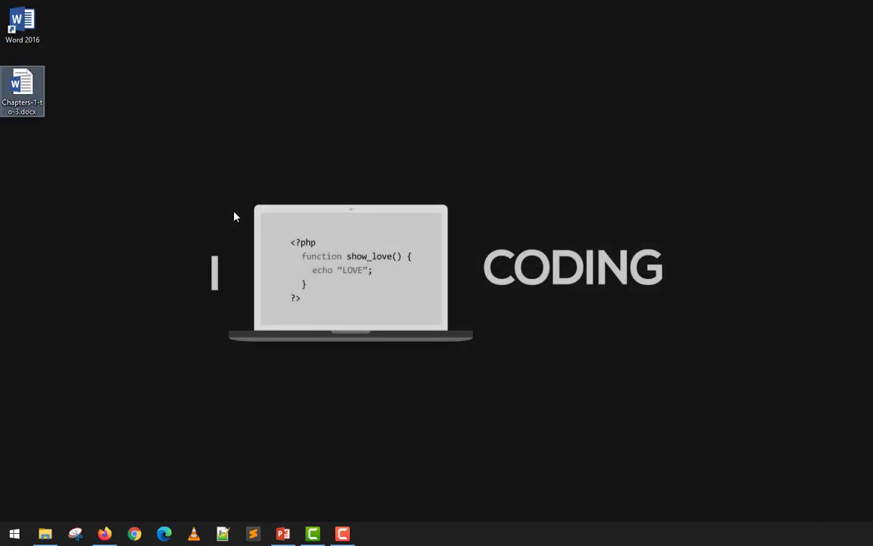
double_click(20, 33)
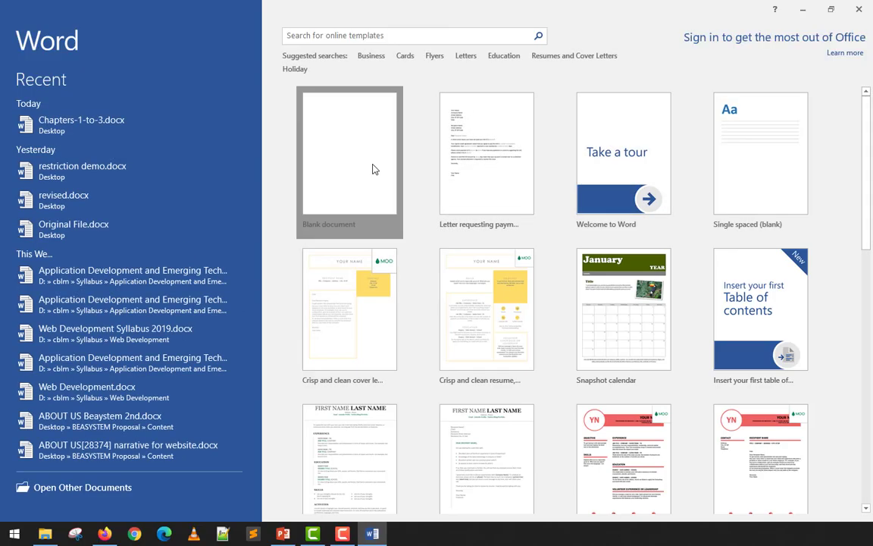
click(375, 169)
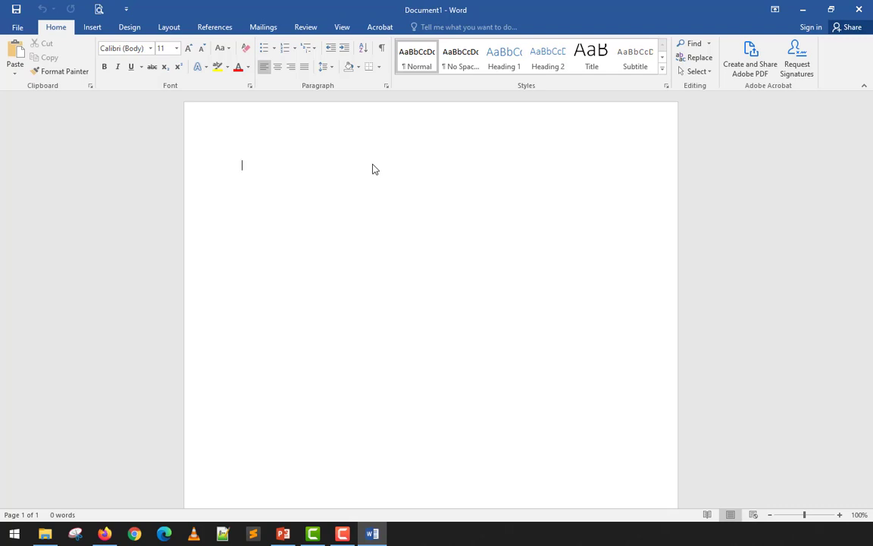
Fill the blank document with placeholder text using =lorem(5, 30) and justify all of it.
text(=lorem)
text((5, 30)
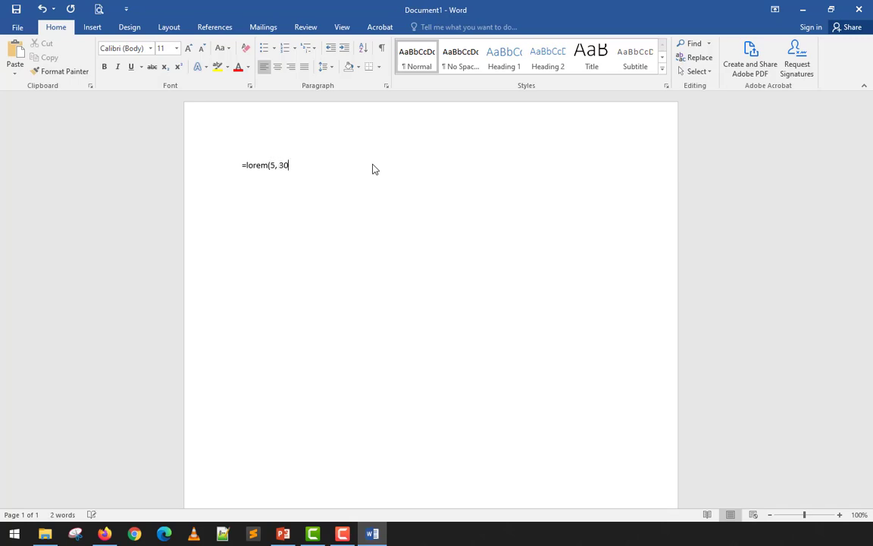
key(Return)
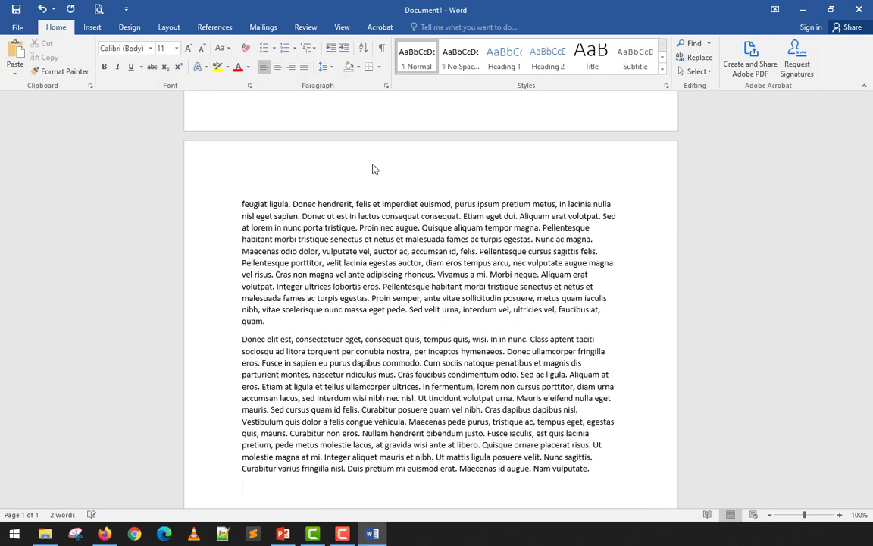
key(ctrl+a)
key(ctrl+j)
key(ctrl+Home)
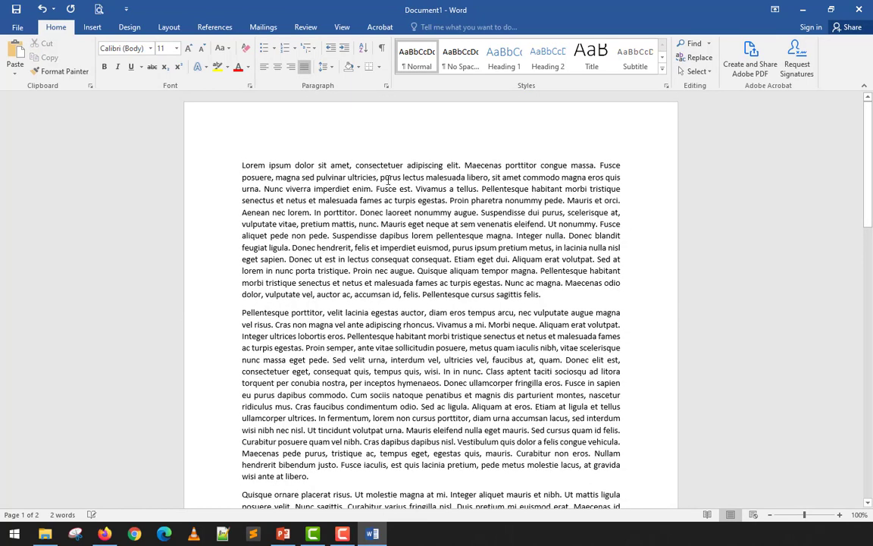
Select the first paragraph's passage from "Vivamus a tellus" to "nonummy augue." and examine the options for inserting a citation.
ctrl+click(437, 199)
shift+click(480, 214)
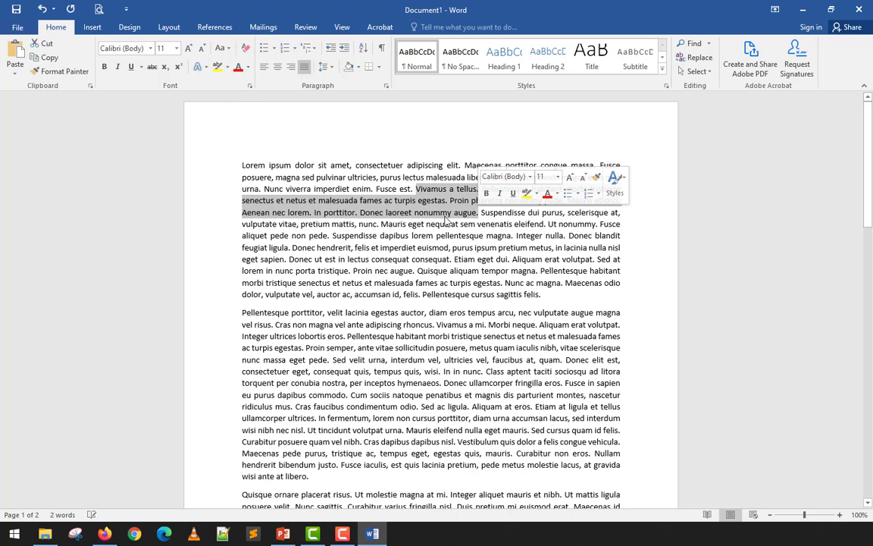
click(213, 27)
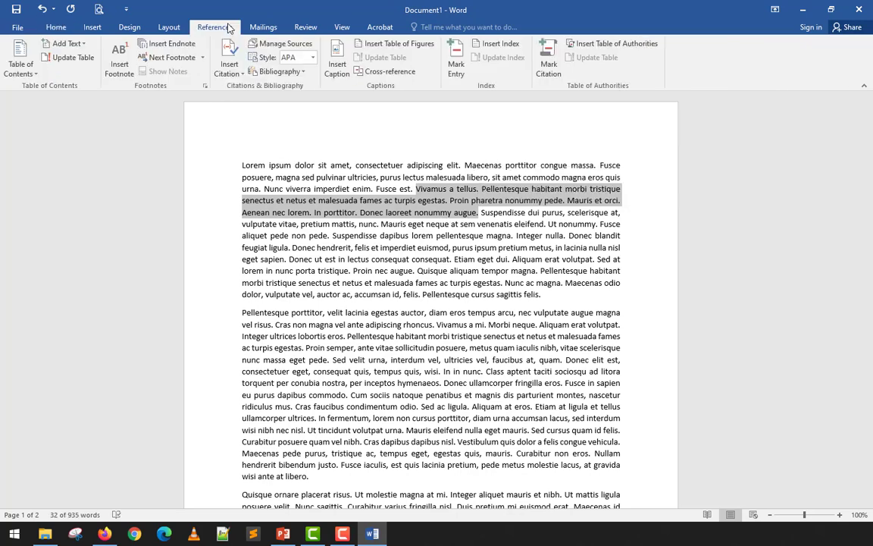
click(232, 79)
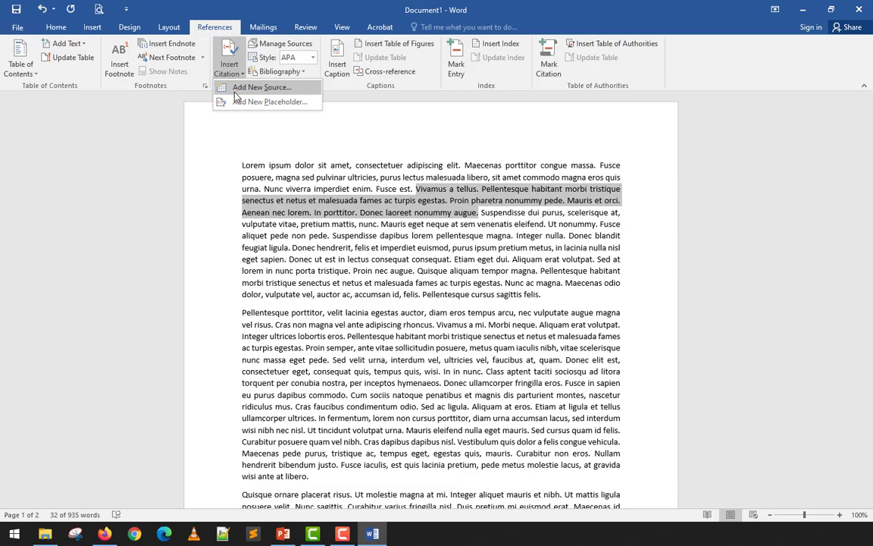
click(320, 3)
click(370, 188)
scroll(367, 187, down, 3)
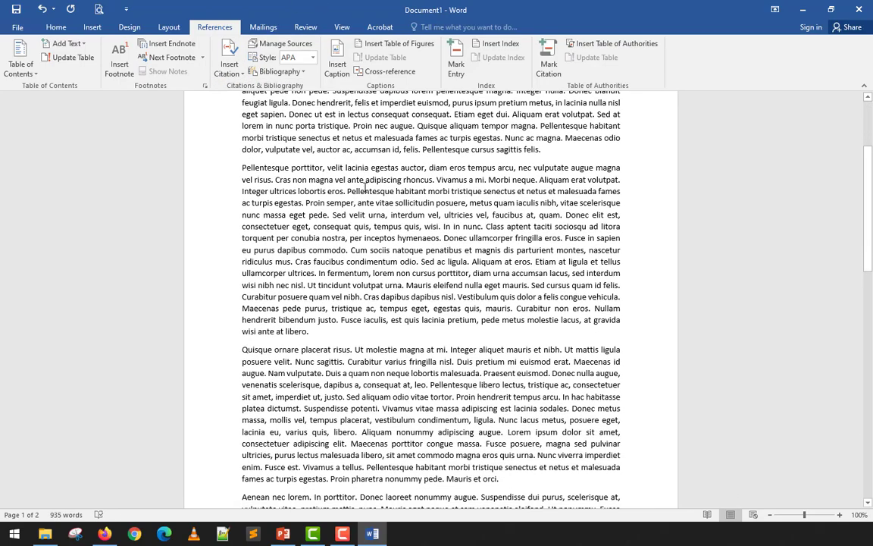
scroll(367, 187, up, 3)
scroll(366, 187, down, 2)
scroll(367, 187, up, 2)
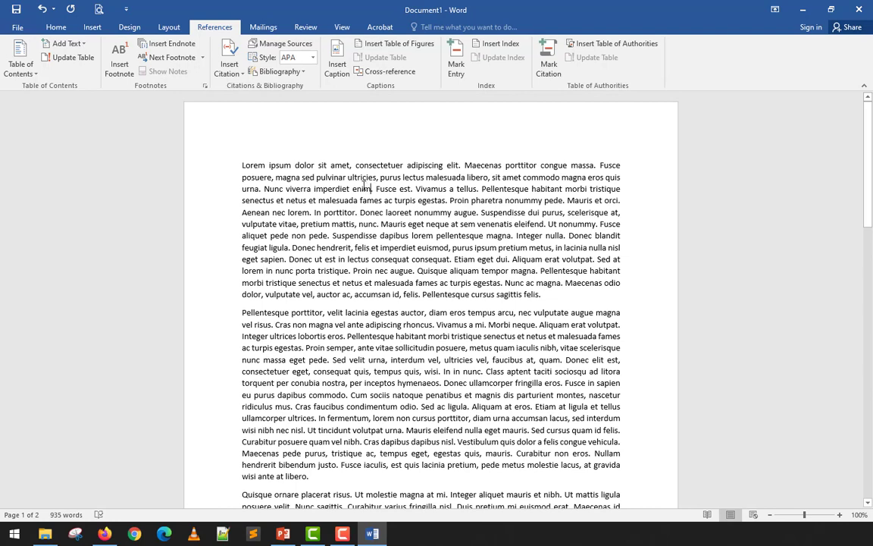
Compare the APA previews of the saved sources "About Us Page" and "How to use OBS Studio for Beginners" in the Source Manager.
click(308, 44)
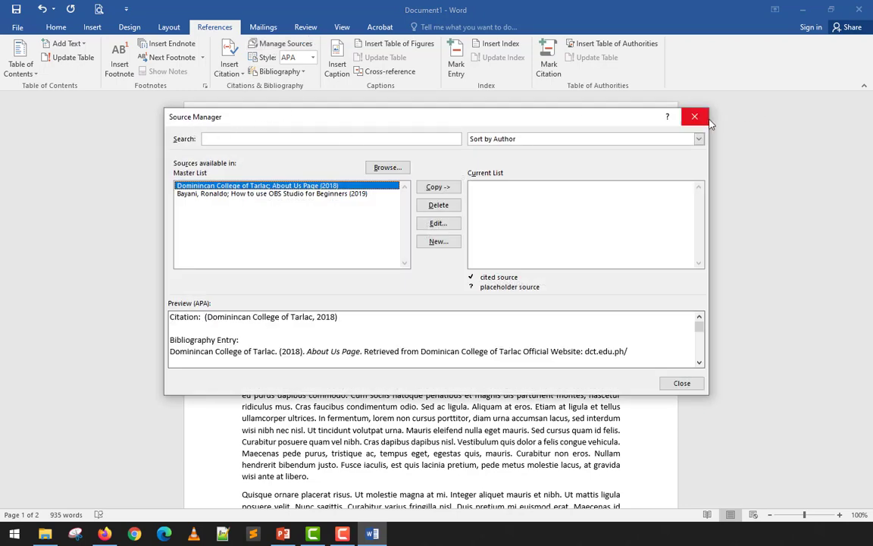
click(342, 194)
click(342, 194)
click(339, 187)
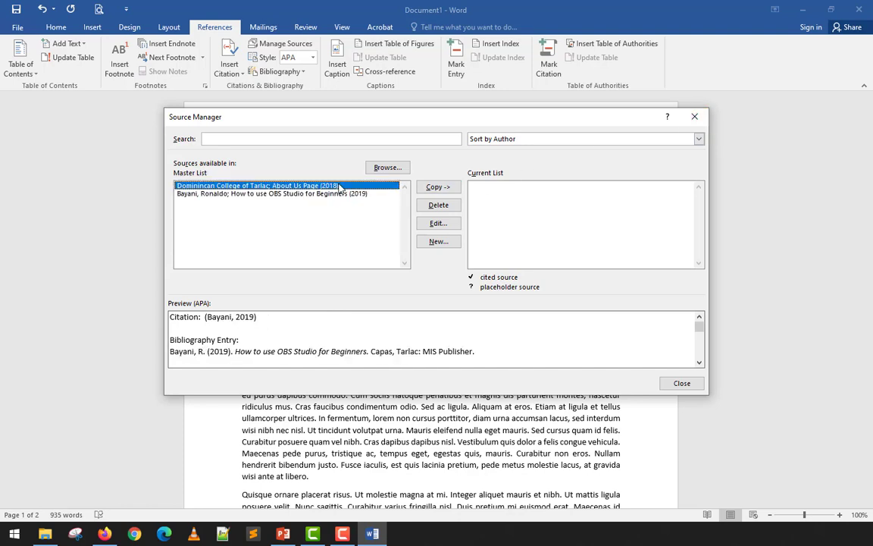
click(340, 194)
click(340, 186)
click(341, 194)
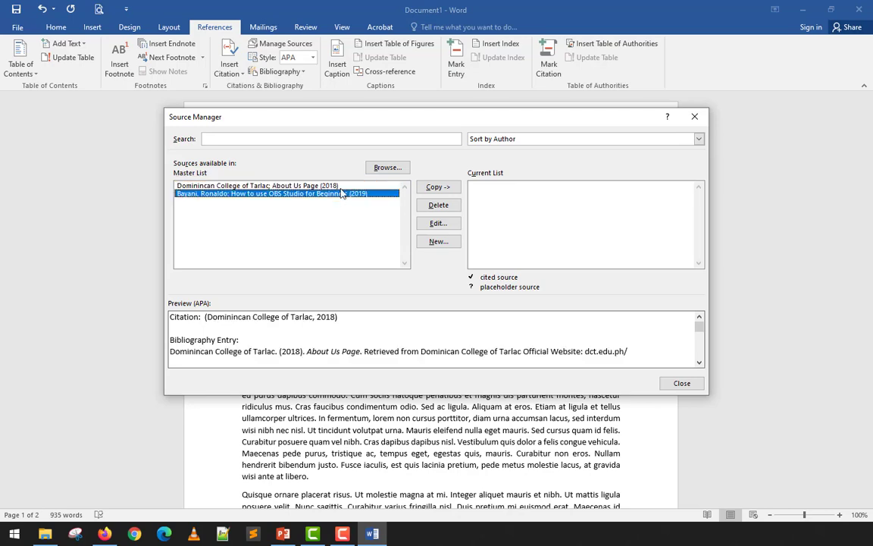
click(341, 186)
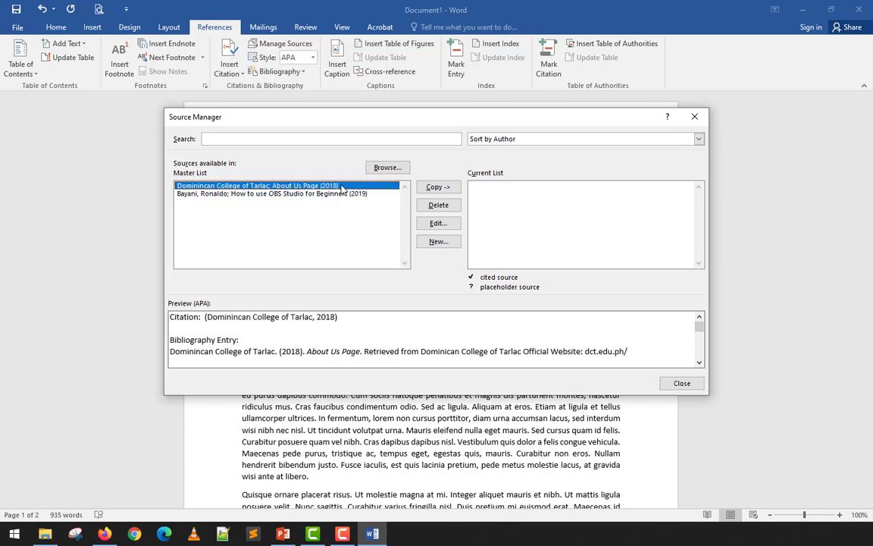
click(694, 116)
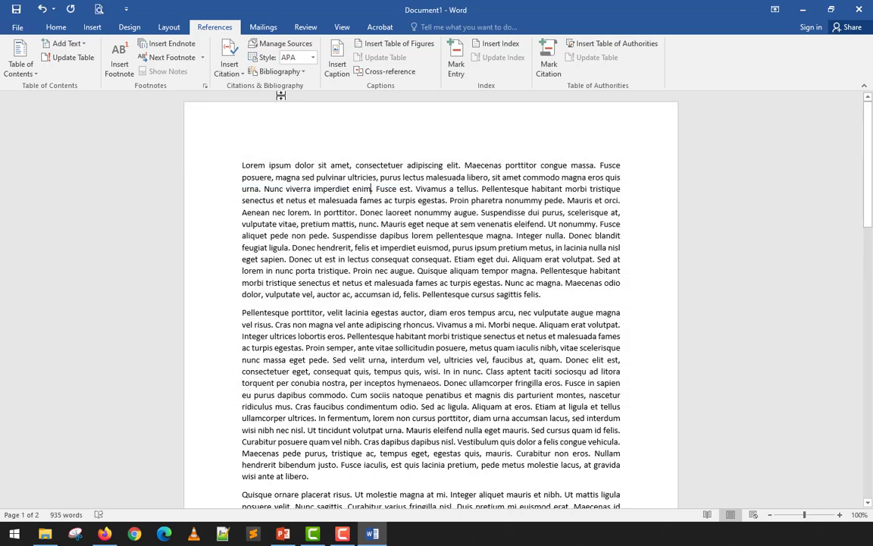
Examine the Create Source form reached through inserting a citation and through the Source Manager, without adding a source.
click(224, 72)
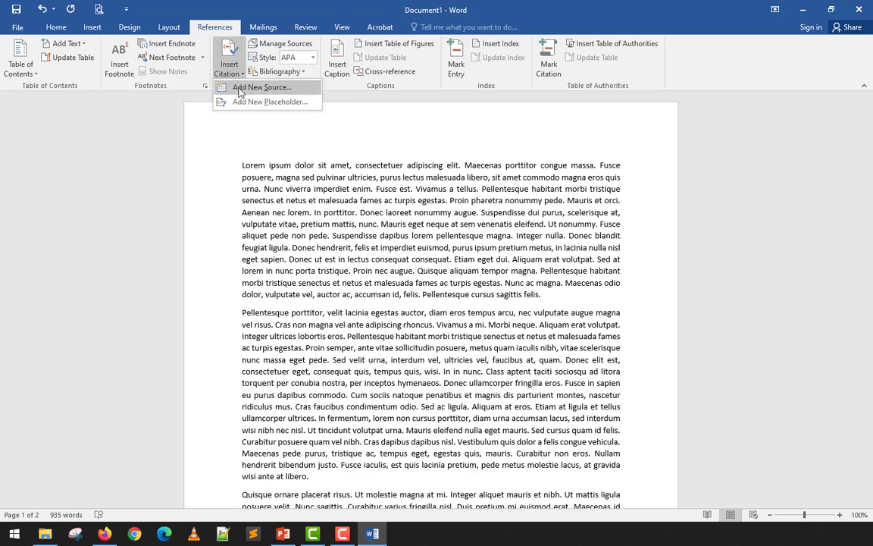
click(239, 88)
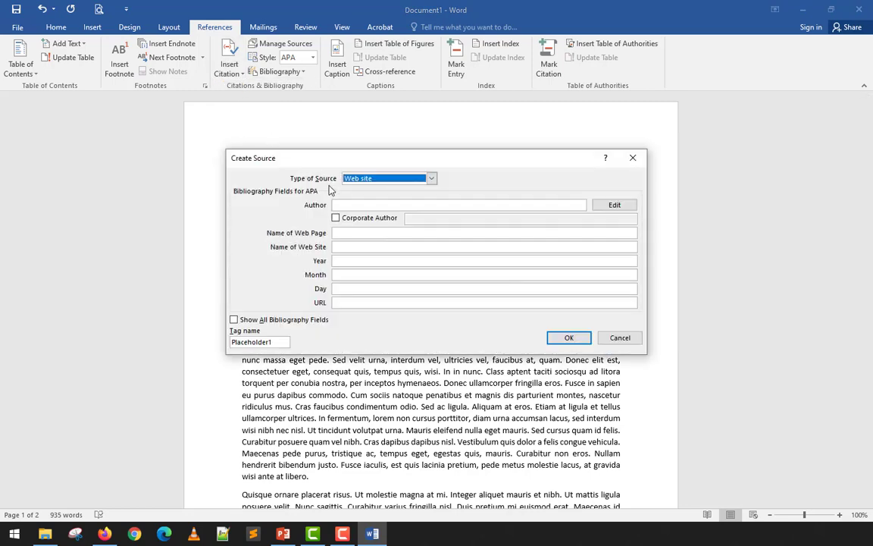
click(632, 157)
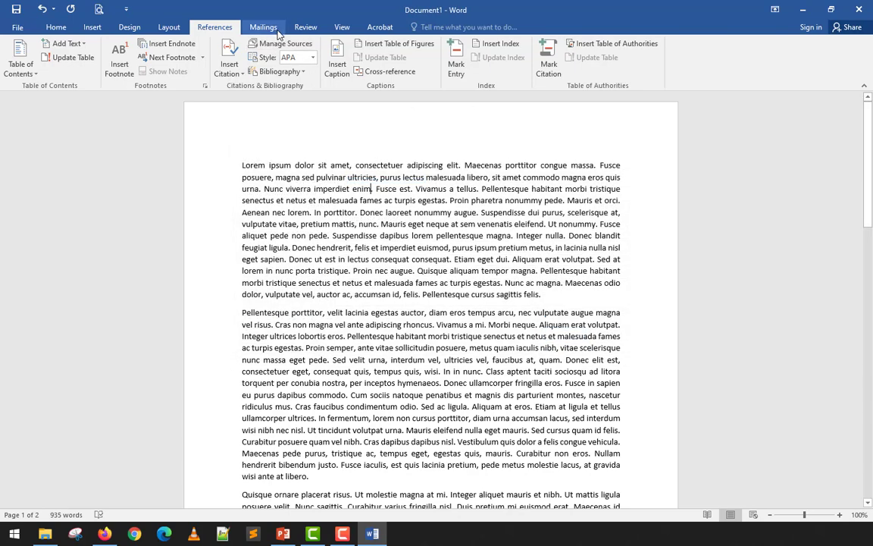
click(281, 43)
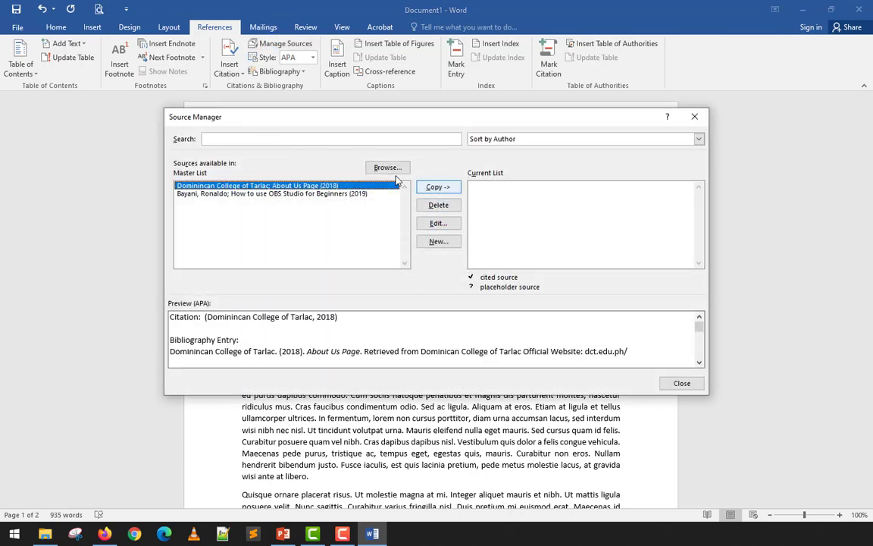
click(438, 242)
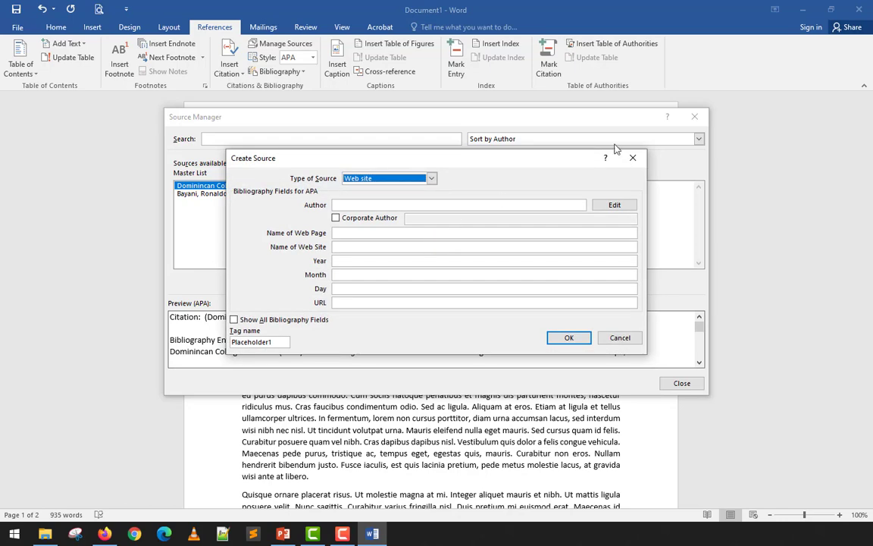
click(633, 157)
click(696, 118)
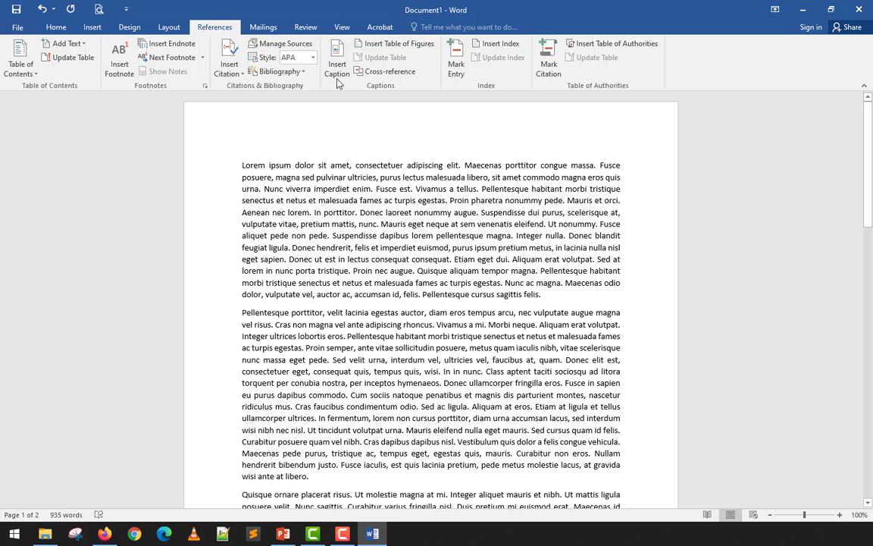
Review the available citation styles without changing the APA selection.
click(315, 58)
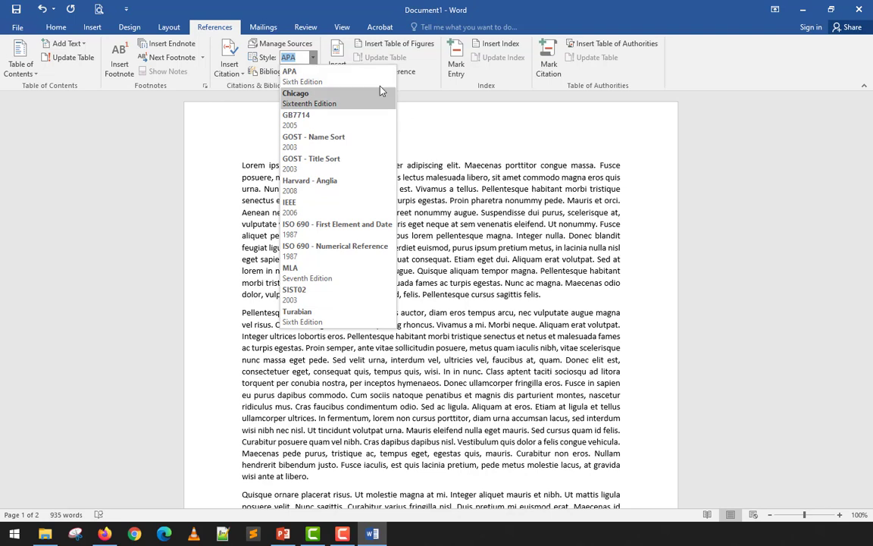
click(430, 272)
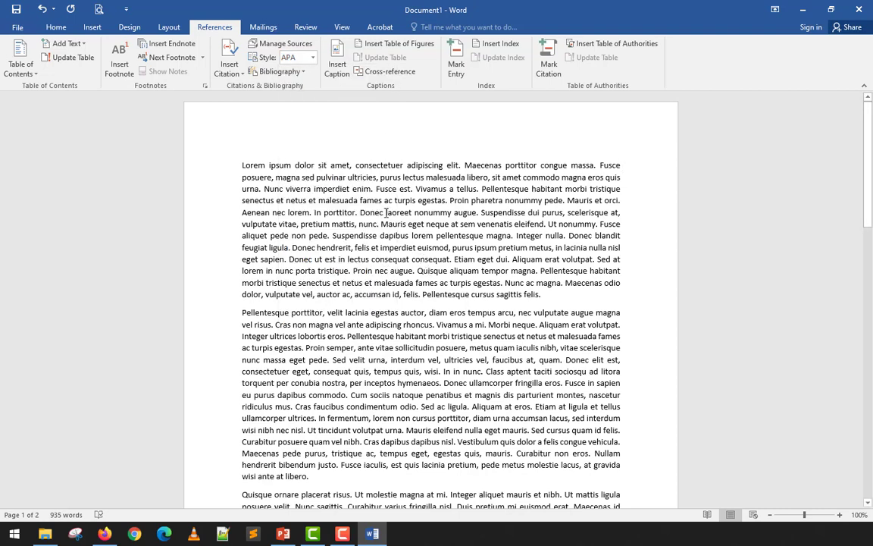
Start a new source in the Source Manager and look through the available source types.
click(277, 46)
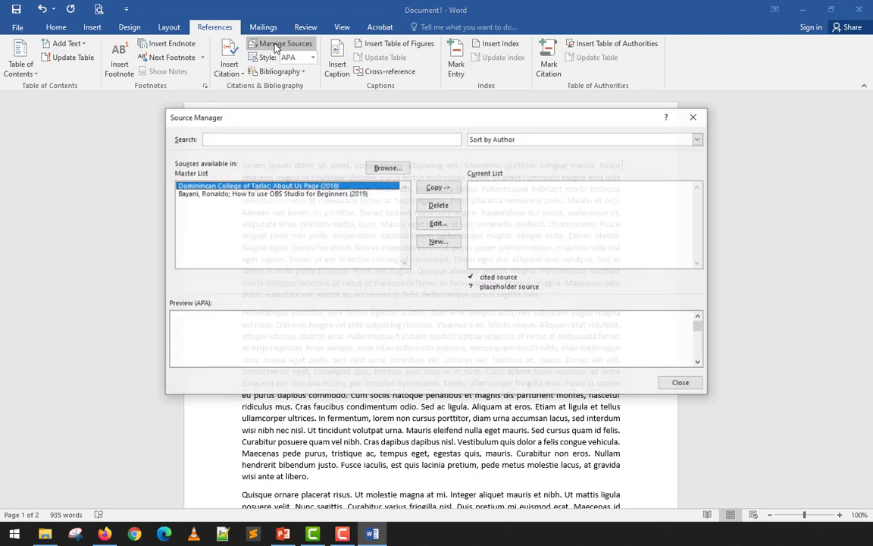
click(436, 242)
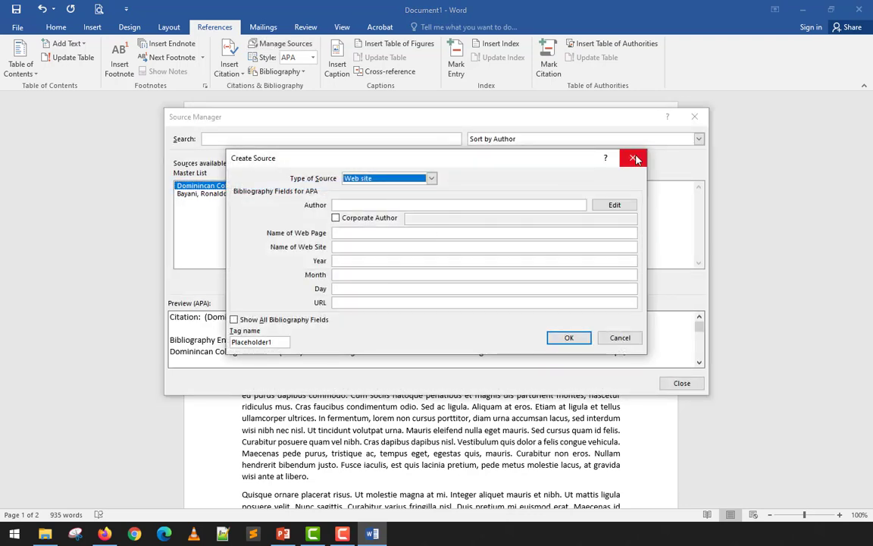
click(634, 158)
click(437, 244)
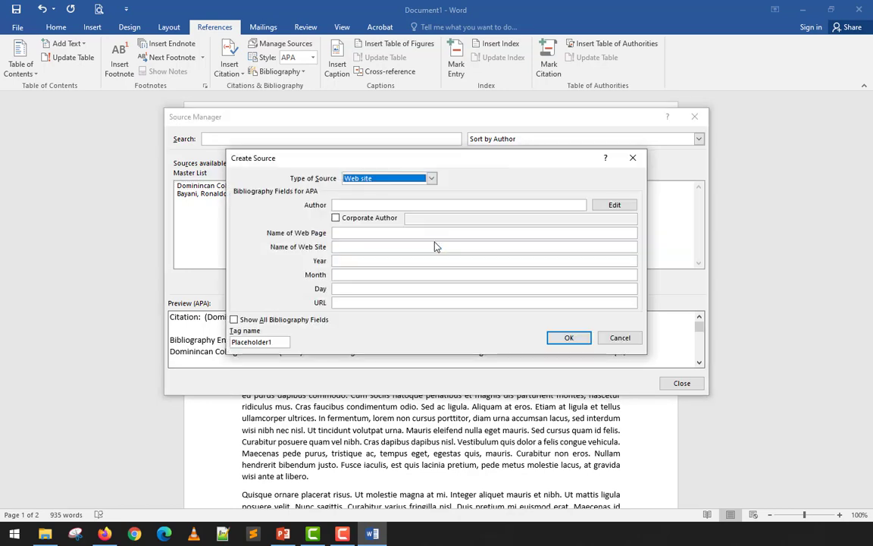
click(431, 179)
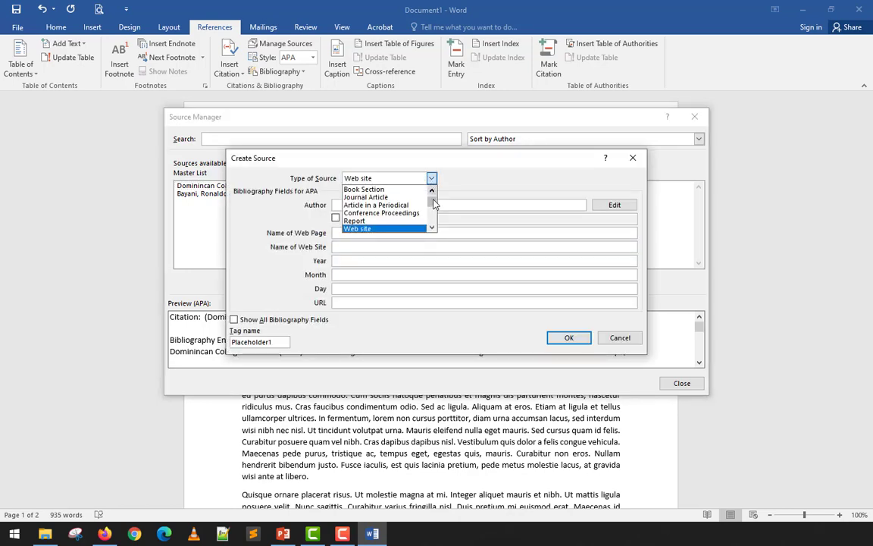
scroll(432, 192, up, 1)
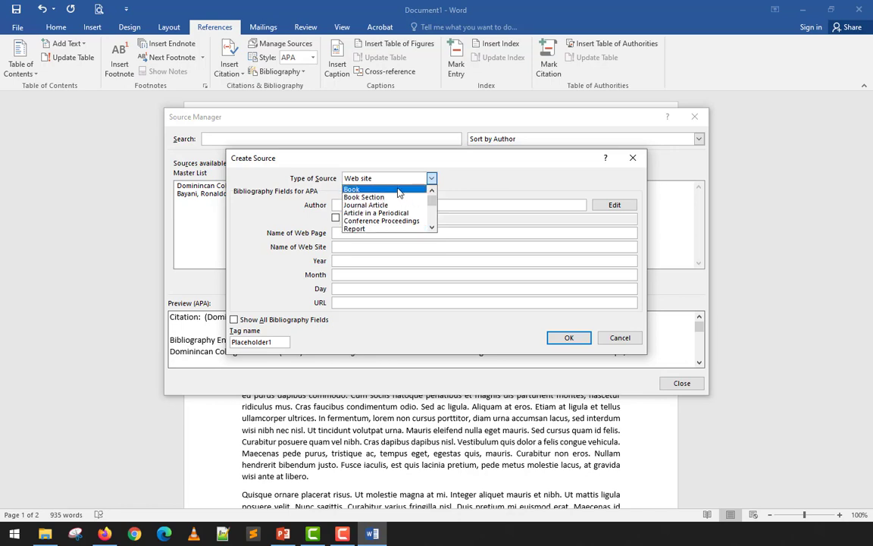
scroll(399, 208, down, 3)
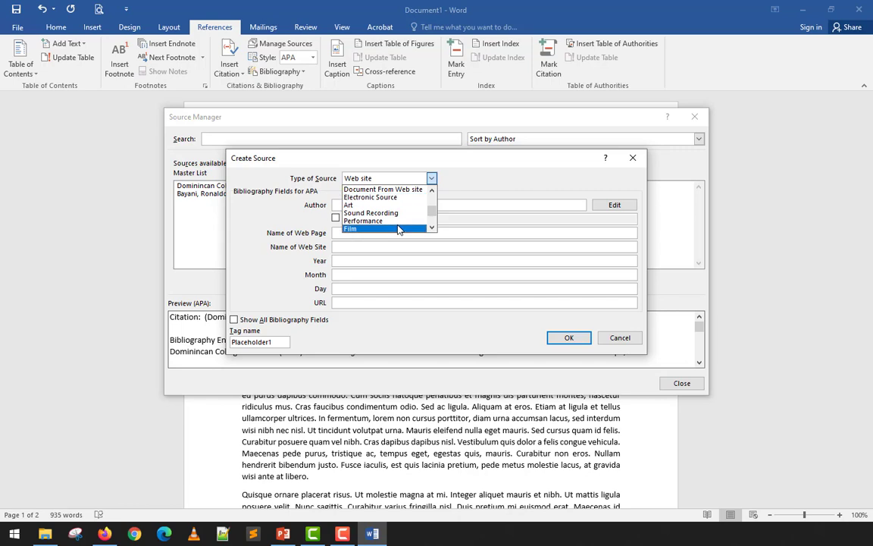
scroll(399, 227, down, 2)
scroll(397, 226, up, 4)
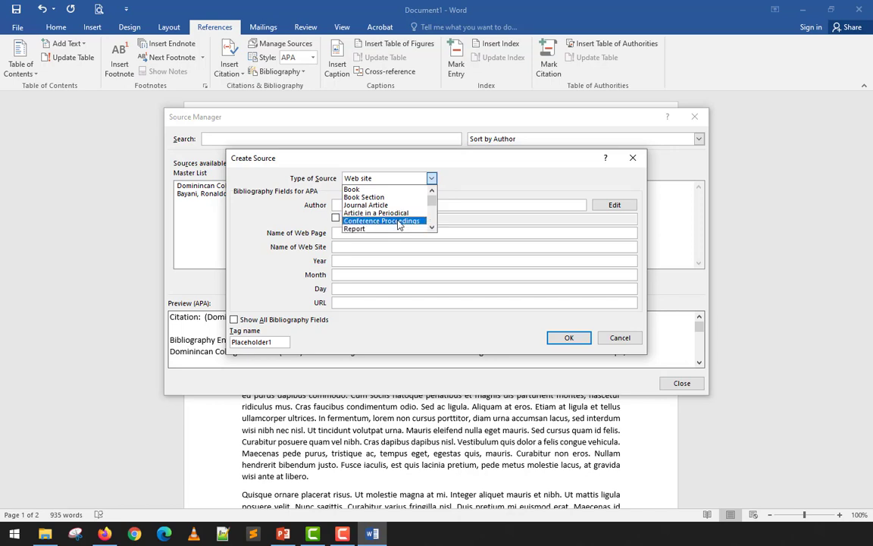
Examine the source types offered for the new source, from Book through to Miscellaneous.
scroll(398, 225, down, 1)
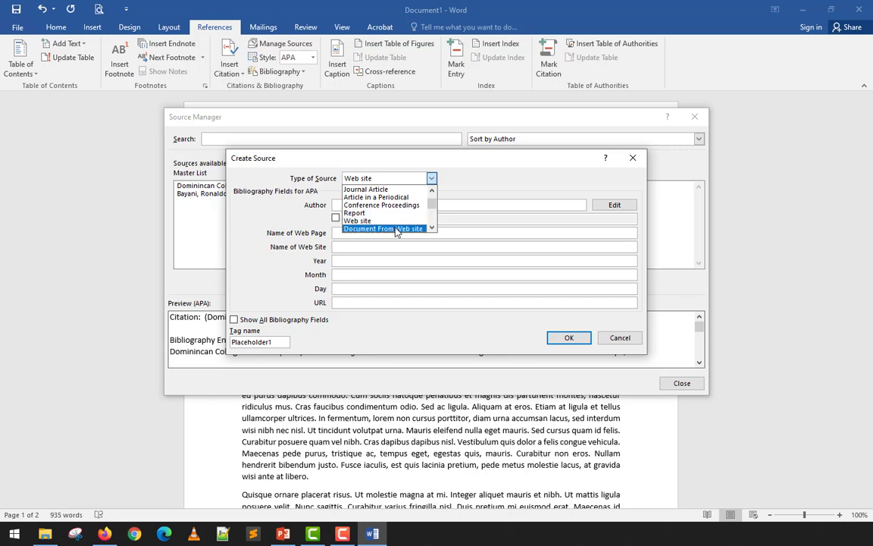
scroll(397, 225, down, 1)
scroll(398, 226, down, 3)
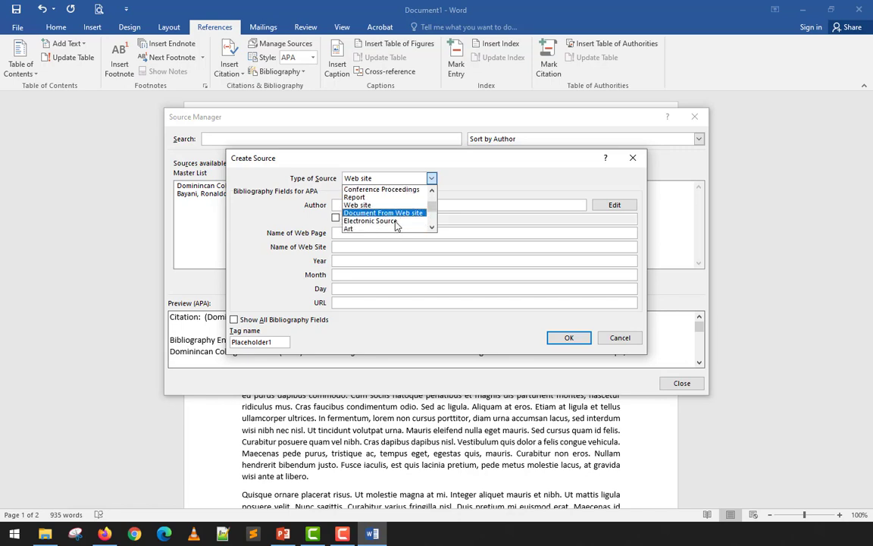
scroll(398, 225, down, 3)
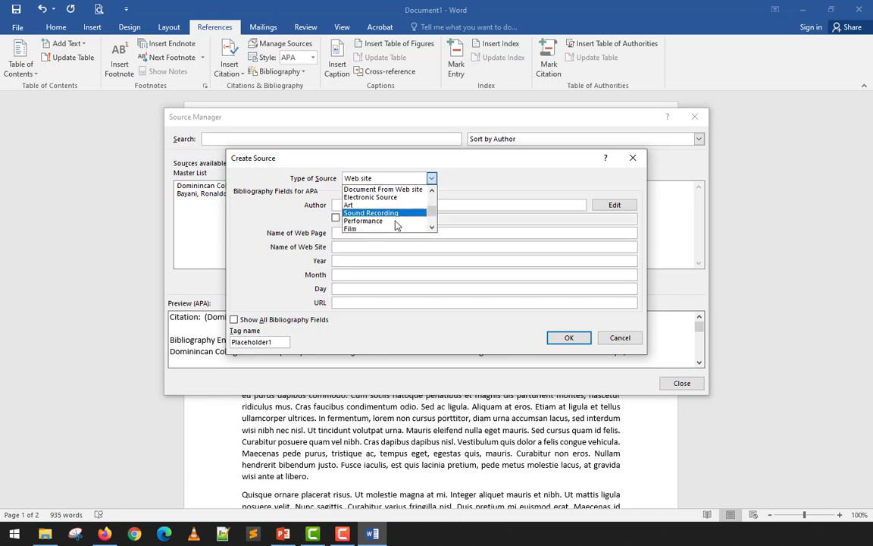
scroll(395, 224, down, 2)
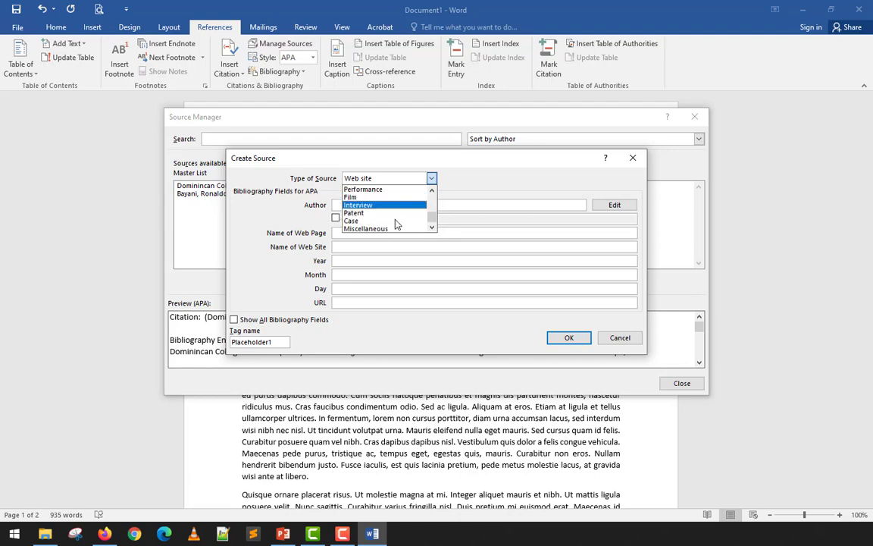
scroll(395, 224, up, 11)
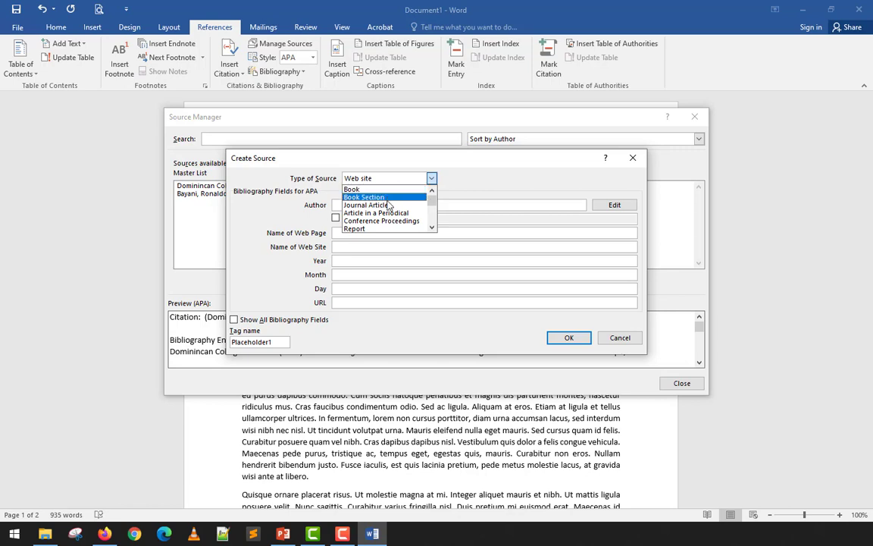
scroll(389, 205, down, 1)
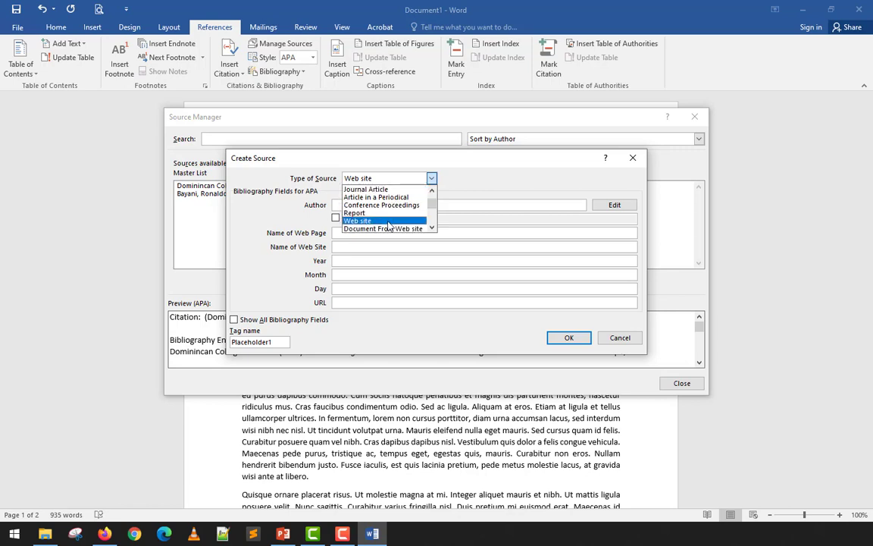
scroll(388, 224, down, 1)
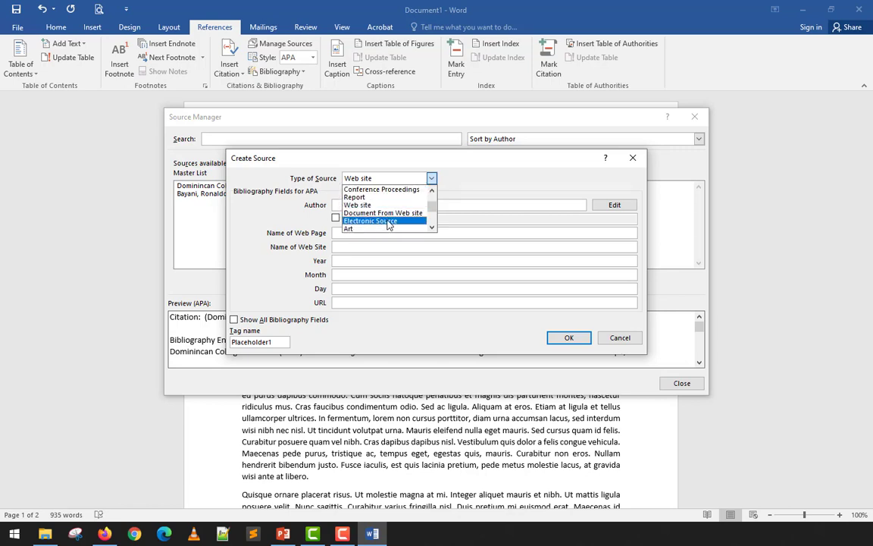
scroll(388, 224, down, 1)
scroll(387, 224, down, 2)
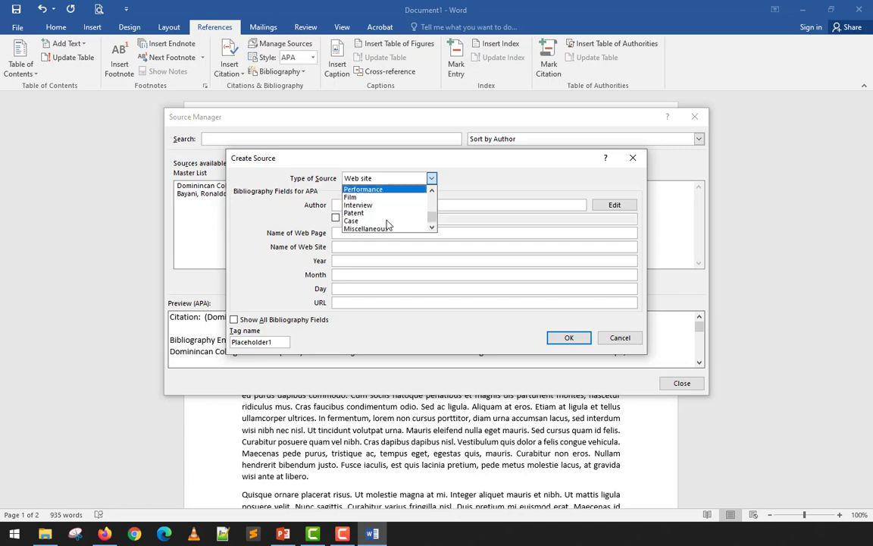
scroll(387, 224, up, 4)
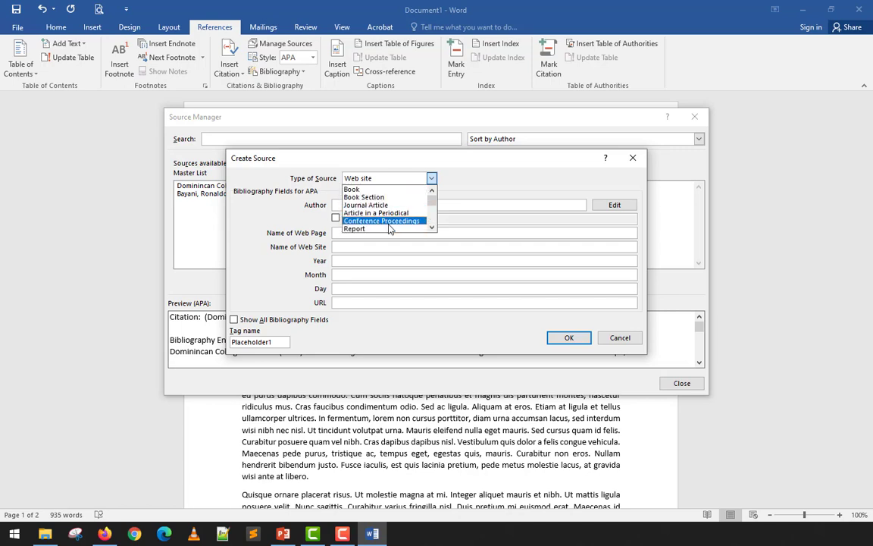
Set the new source's type to Book and enter the author's full name.
click(390, 189)
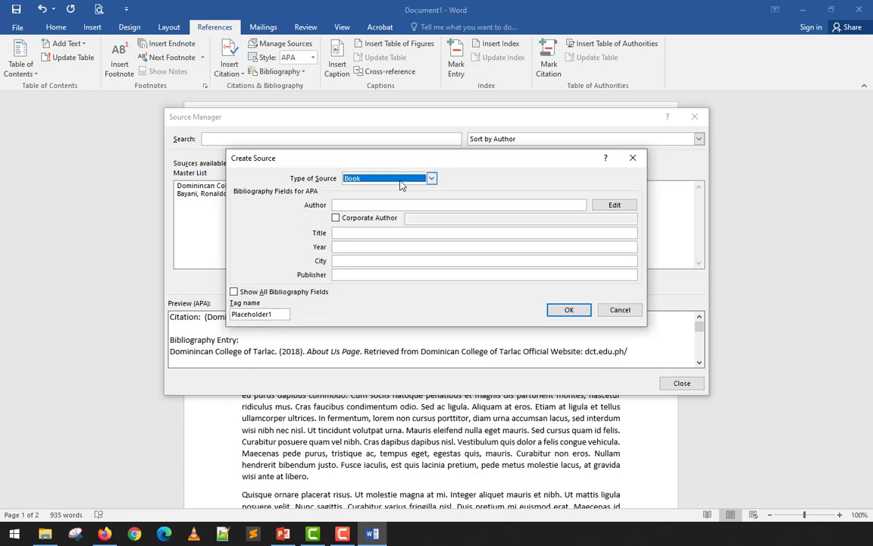
click(397, 206)
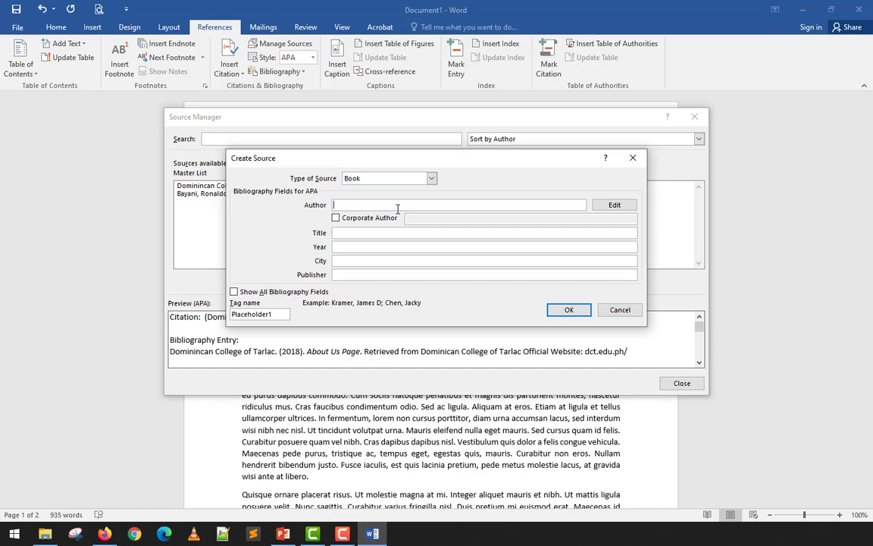
text(Renmark A. Salalila)
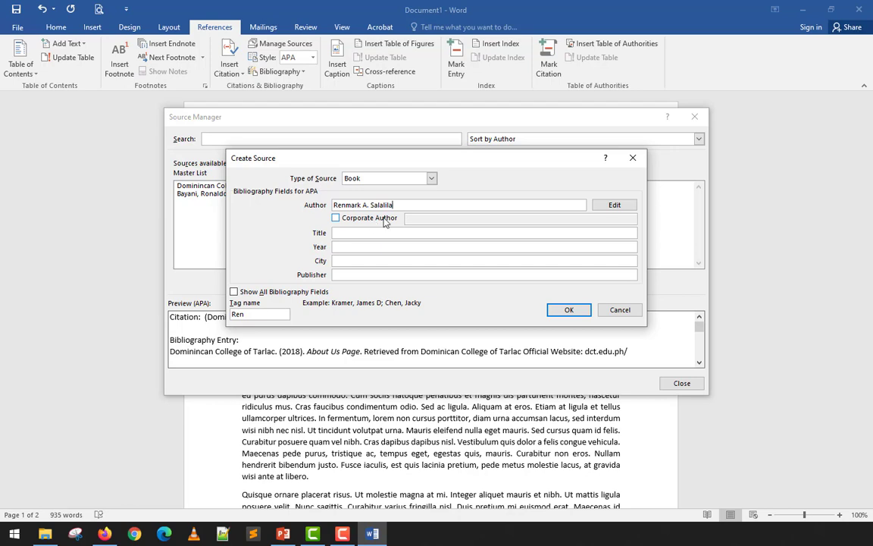
Try the Corporate Author option on the book's author and turn it back off.
click(385, 219)
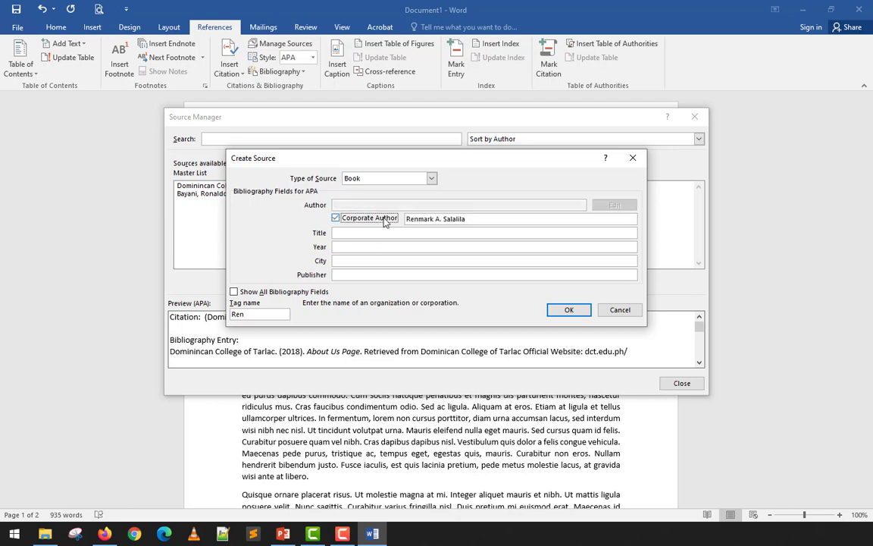
click(361, 225)
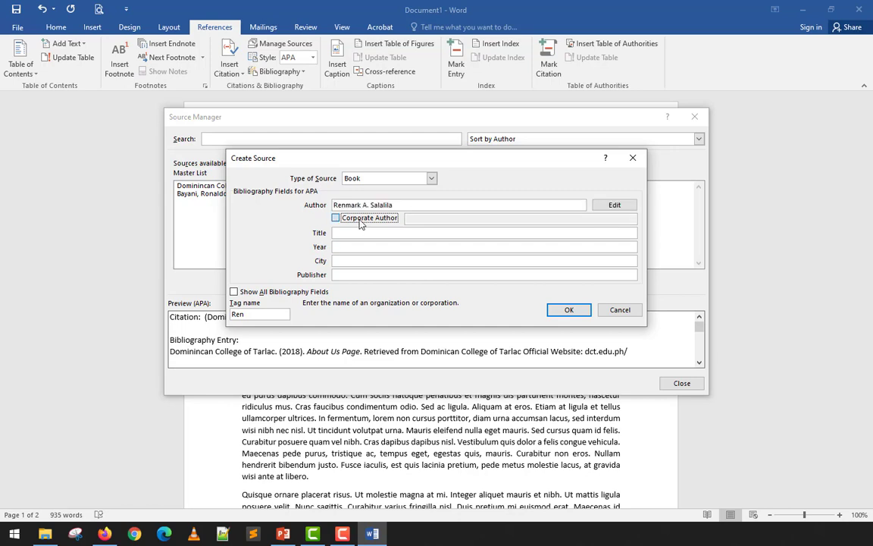
click(363, 221)
click(356, 219)
click(412, 203)
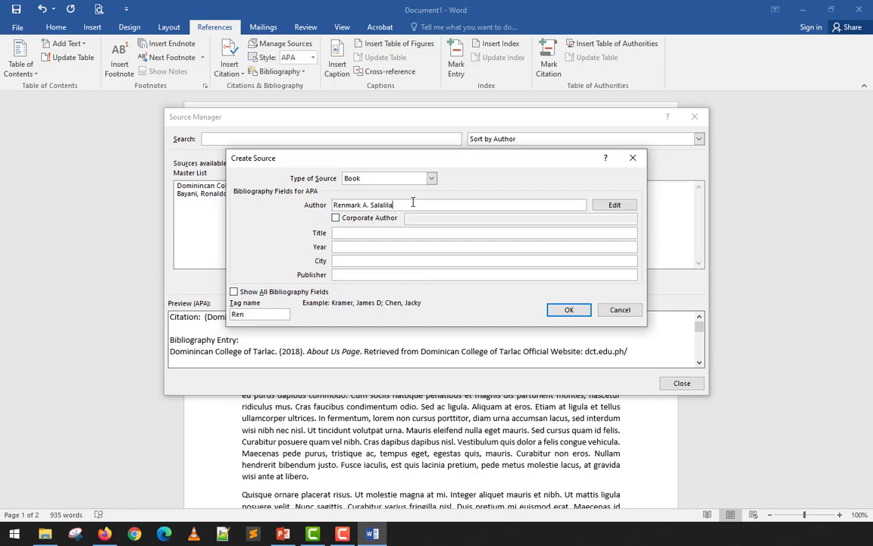
drag(413, 203, 289, 192)
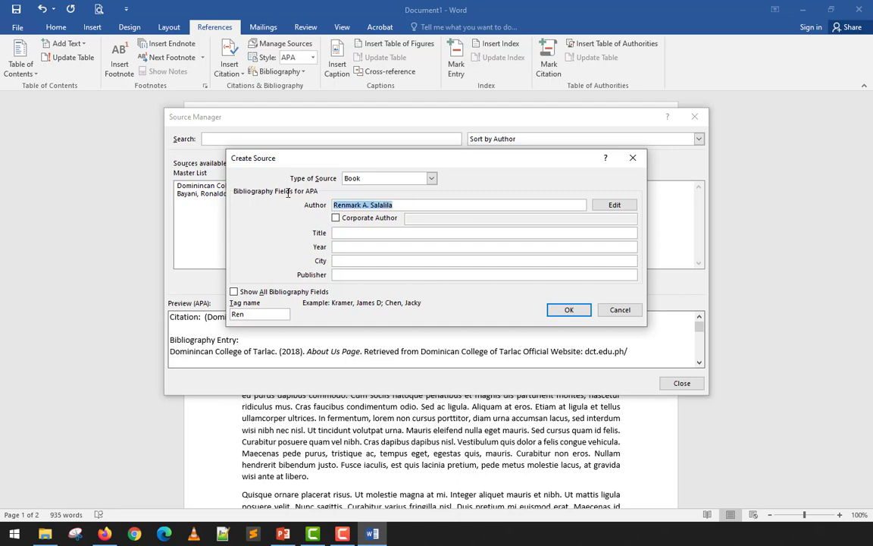
Enter "Microsoft Word 2016 Tutorials for Filipinos" as the book's title.
click(348, 233)
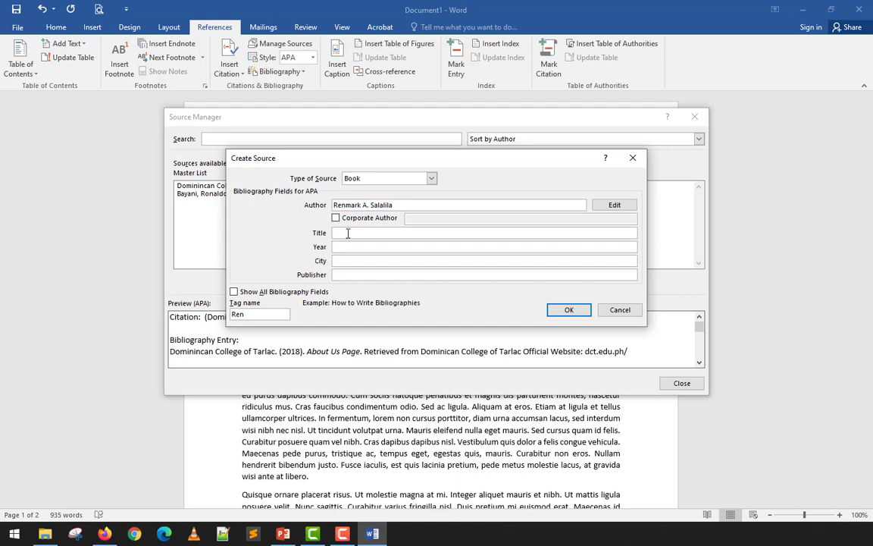
text(Microsoft Word 2016 Tutoria)
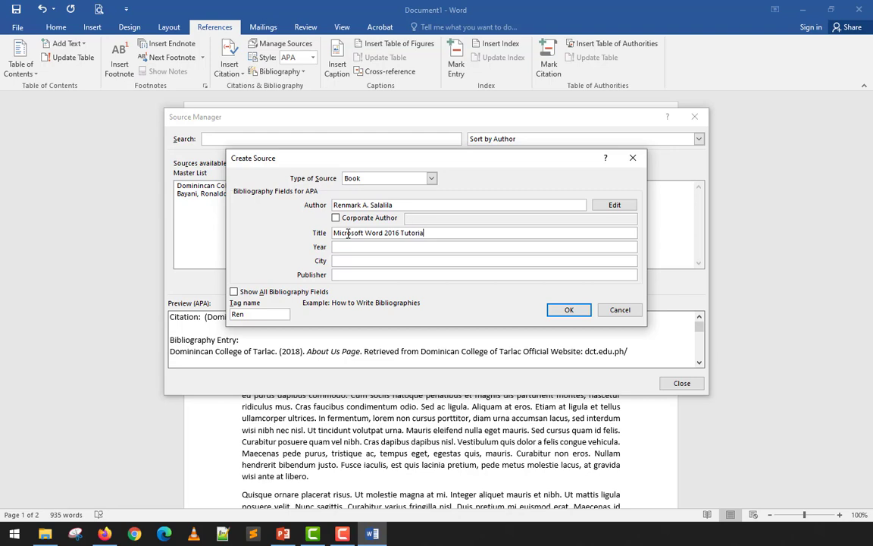
text(ls for Filipinos)
key(Tab)
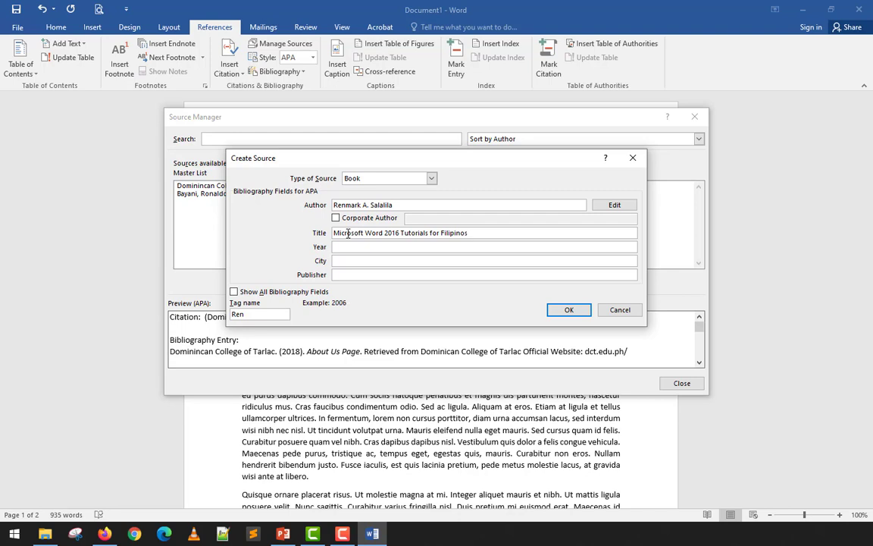
Fill in the book's publication details with year 2020, city "Capas, Tarlac" and publisher "MIS Publishing".
text(2020)
key(Tab)
text(Capas.)
key(BackSpace)
text(, Tarla)
text(c)
key(Tab)
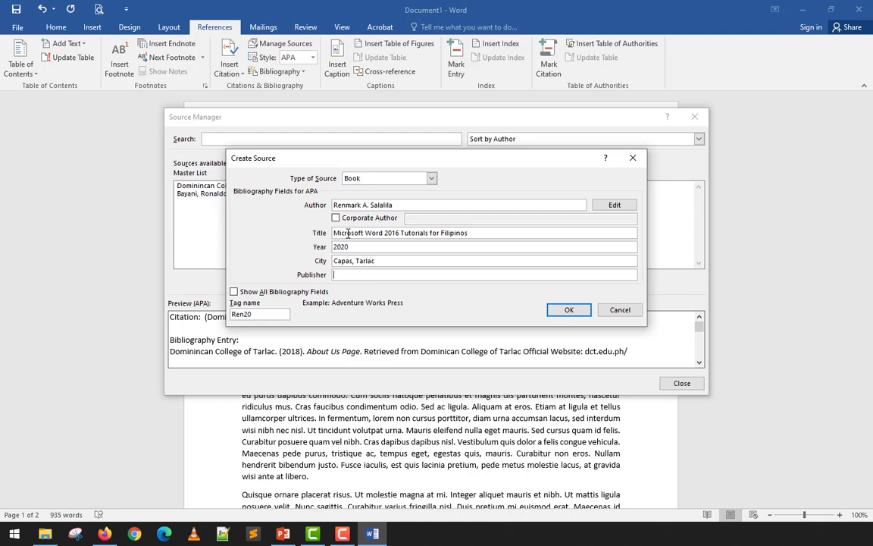
text(MIS Publishing)
Check the book's author, title and year entries and save the source.
drag(410, 204, 324, 200)
drag(485, 232, 333, 232)
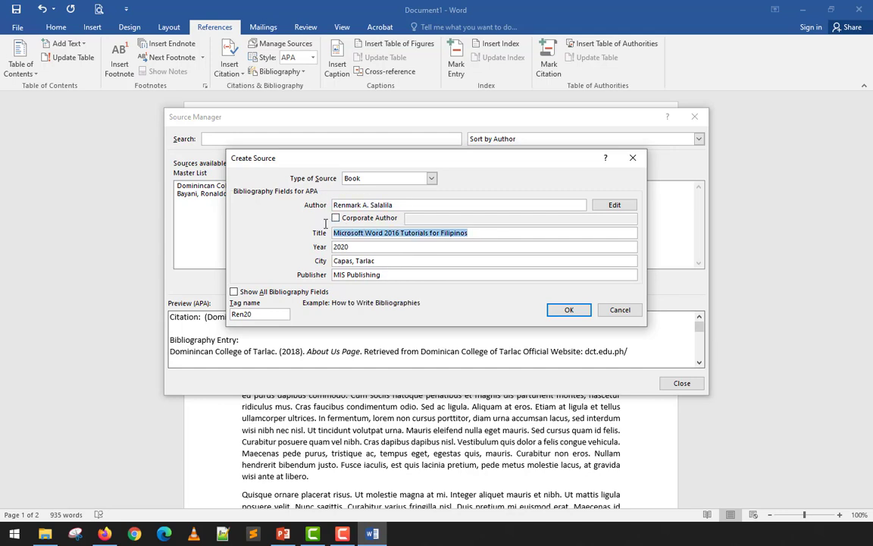
key(Tab)
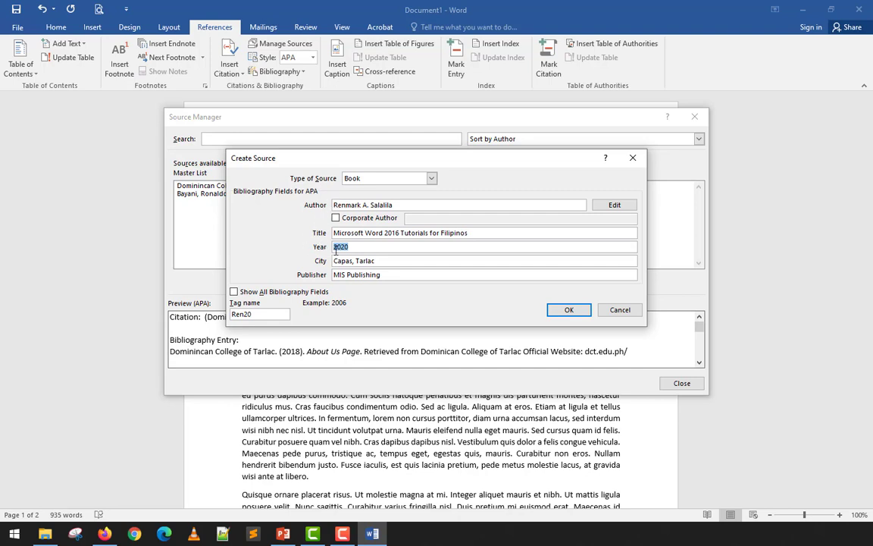
click(402, 204)
key(Tab)
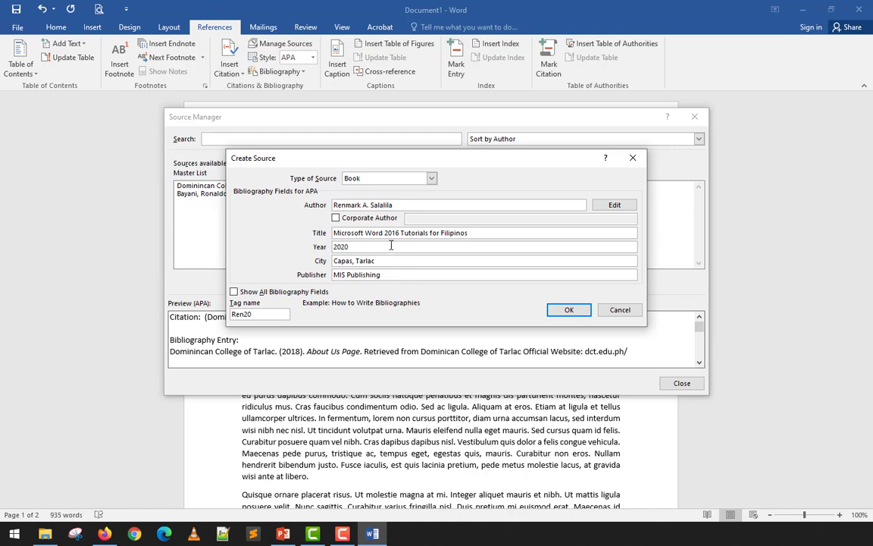
click(390, 245)
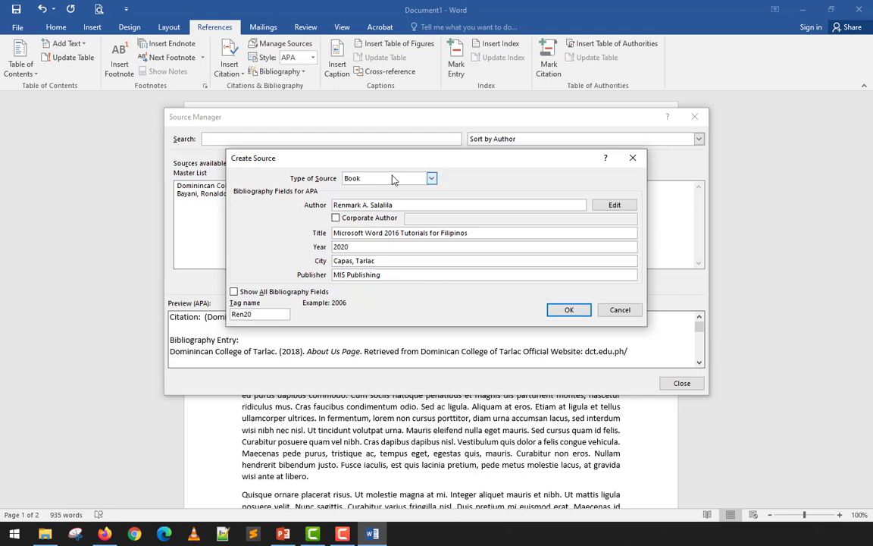
click(566, 309)
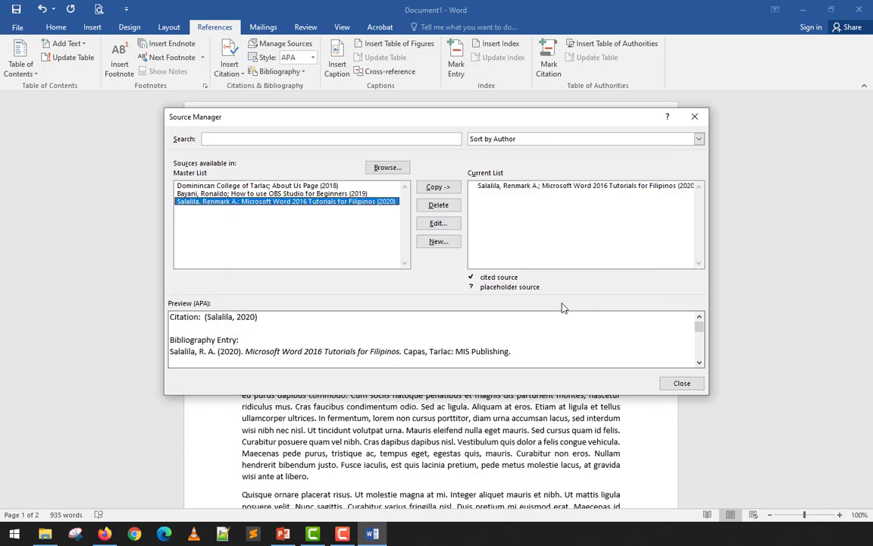
Start another new source of type Web site and enter the author's full name.
click(441, 247)
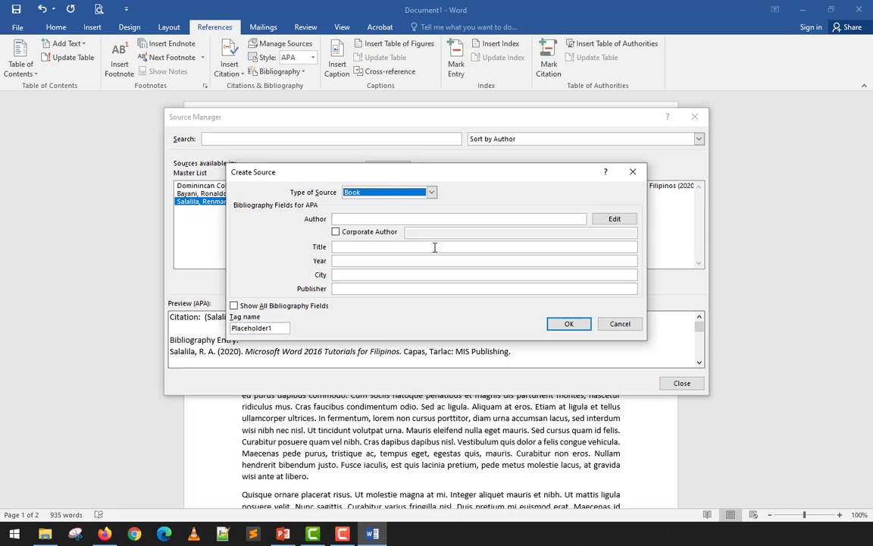
click(431, 191)
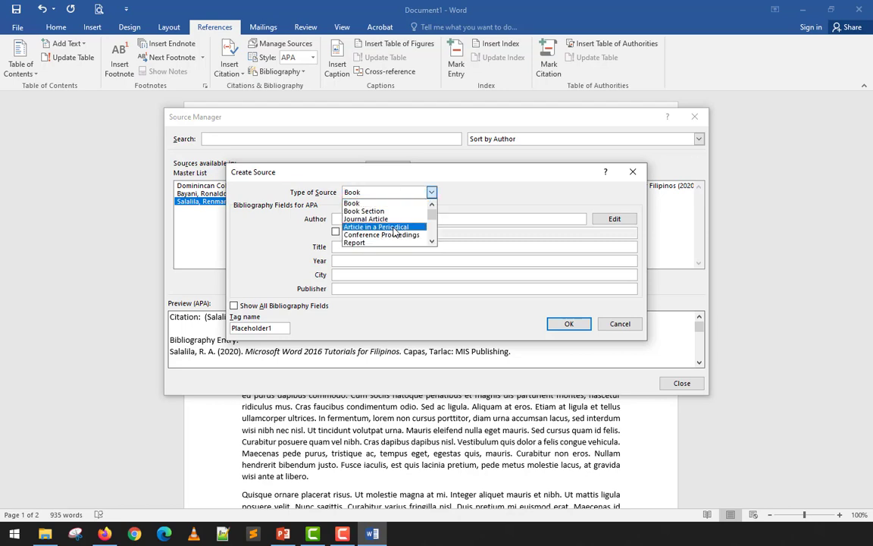
scroll(394, 232, down, 2)
scroll(394, 230, down, 1)
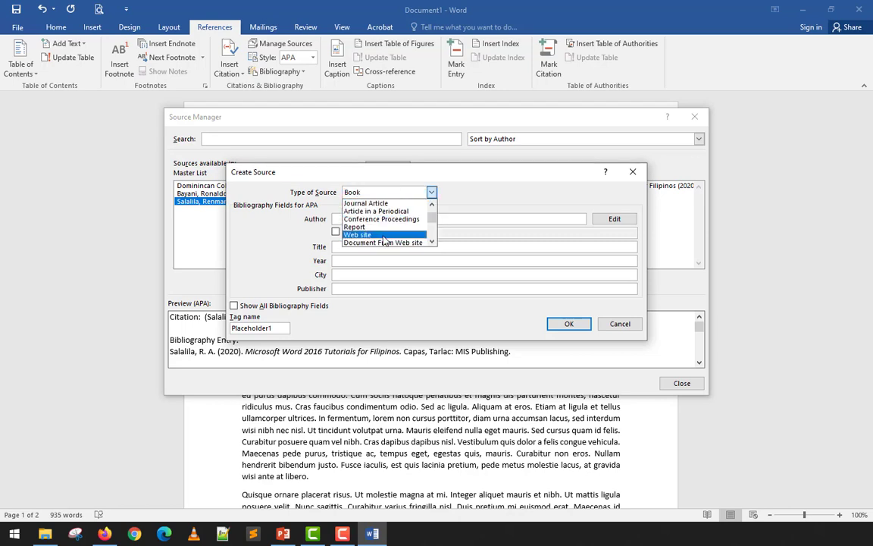
click(390, 226)
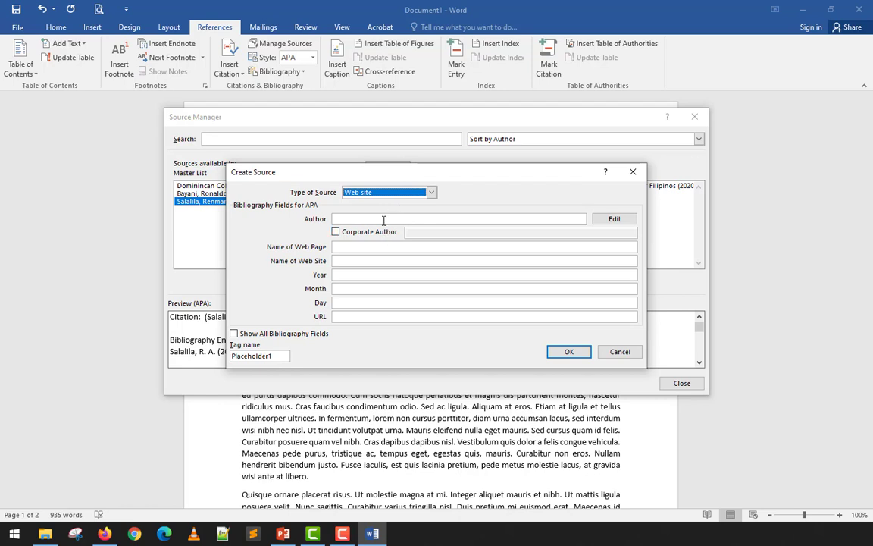
click(383, 219)
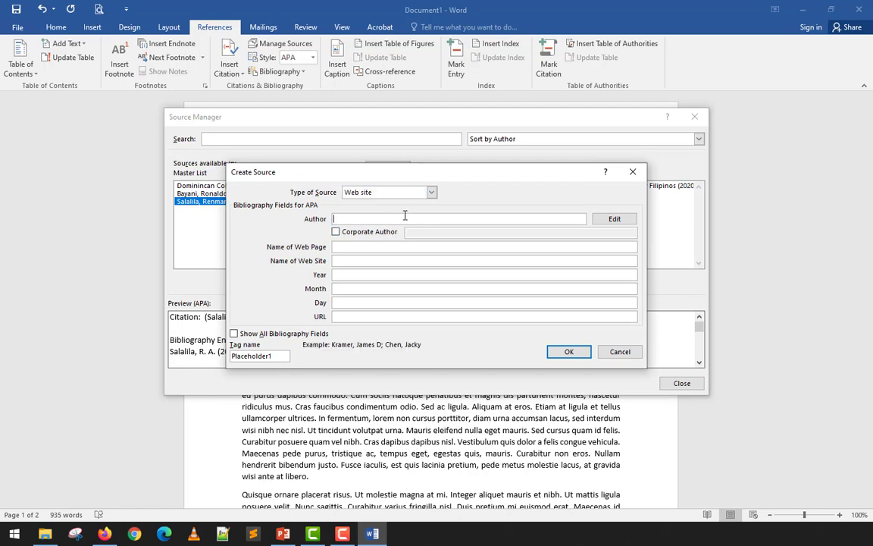
text(Shaina Castro)
Name both the web page and the web site "bytes by Shai".
click(407, 248)
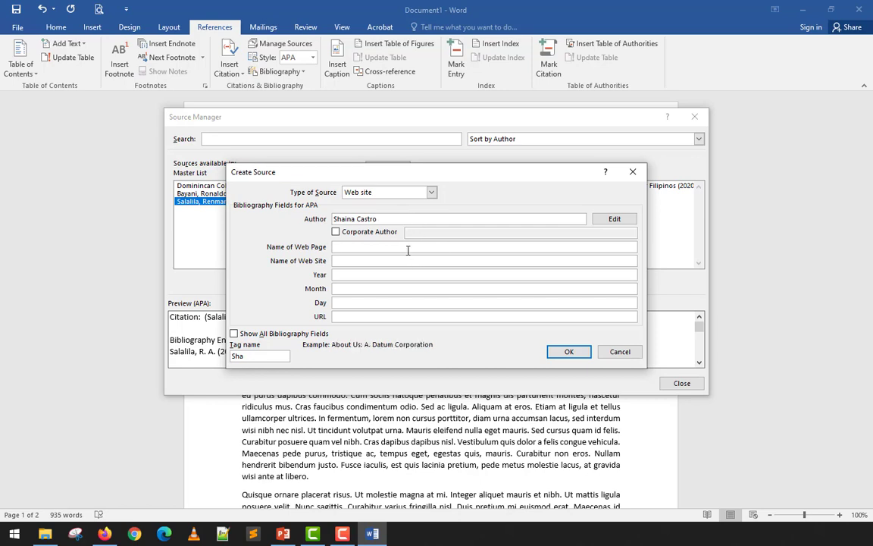
text(bytws by Shai)
key(Tab)
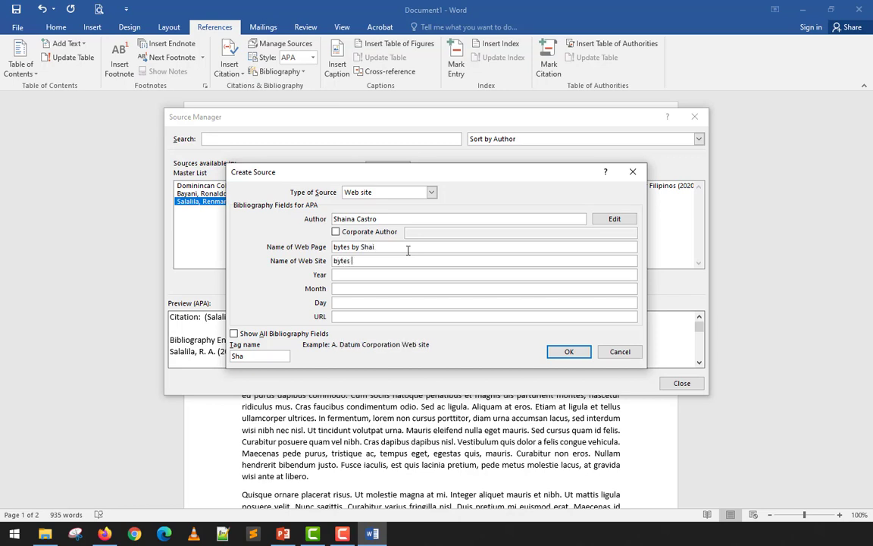
text(bytes by Shai)
Set the web site source's year to 2020 and month to 08, leaving the day blank.
key(Tab)
text(2020)
key(Tab)
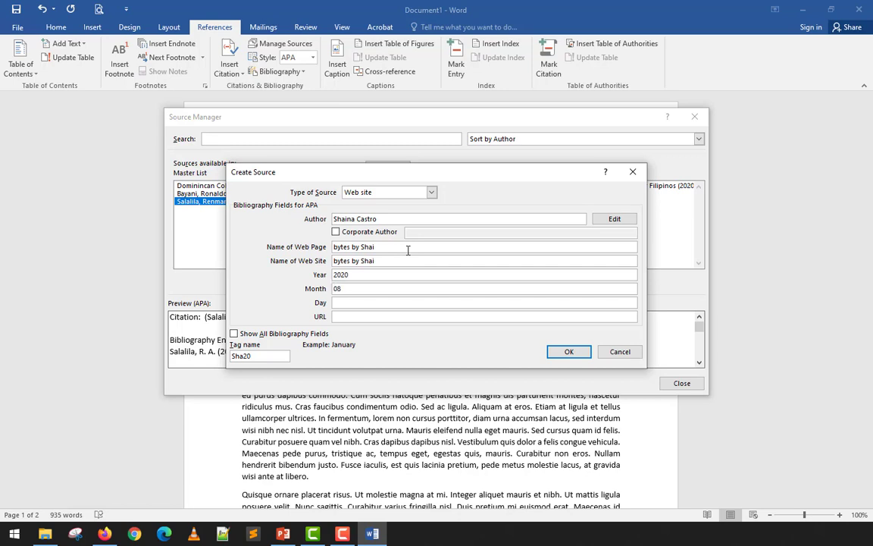
key(Tab)
key(Tab)
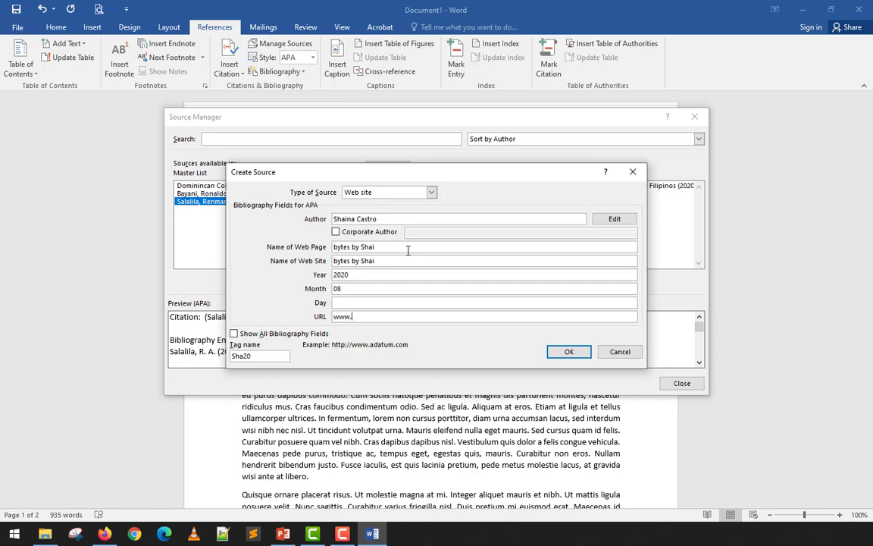
text(www.bytesbyshai.com)
click(563, 351)
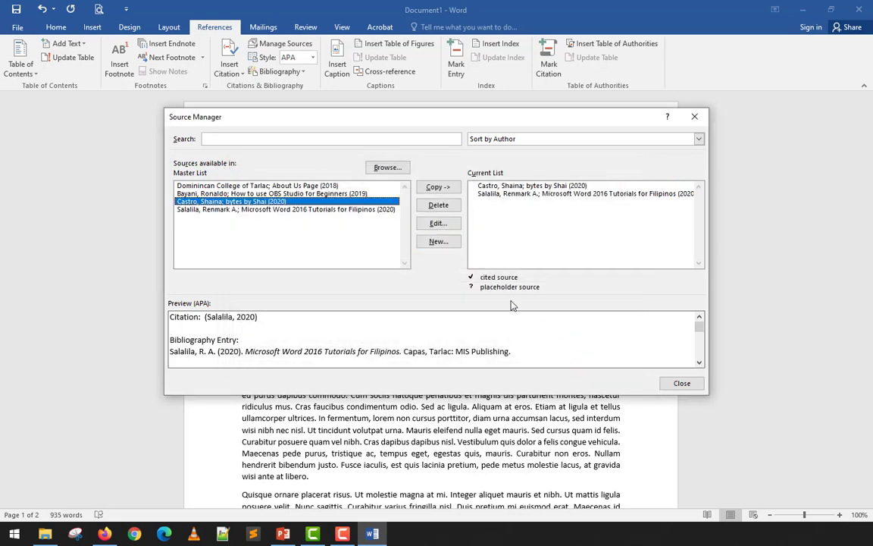
Open the "About Us Page" web site source for editing, review its names, URL and year, and leave it unedited.
click(347, 186)
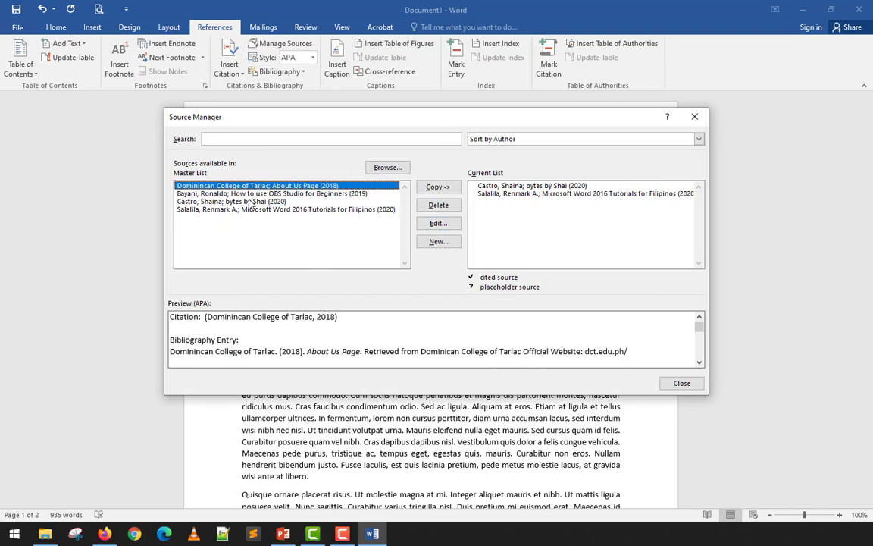
mouse_move(363, 120)
mouse_down()
mouse_move(362, 264)
mouse_move(347, 264)
mouse_move(356, 135)
mouse_up()
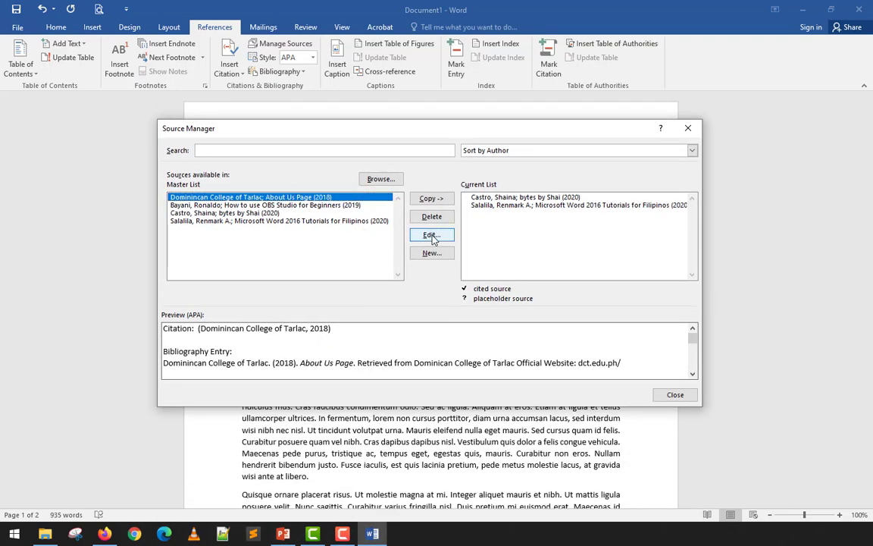
click(432, 235)
click(429, 232)
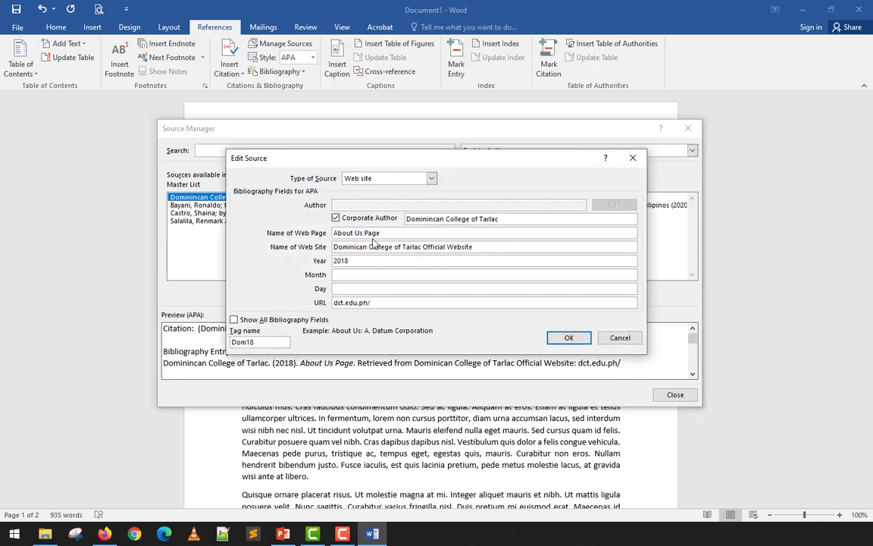
drag(389, 233, 331, 237)
drag(476, 248, 335, 250)
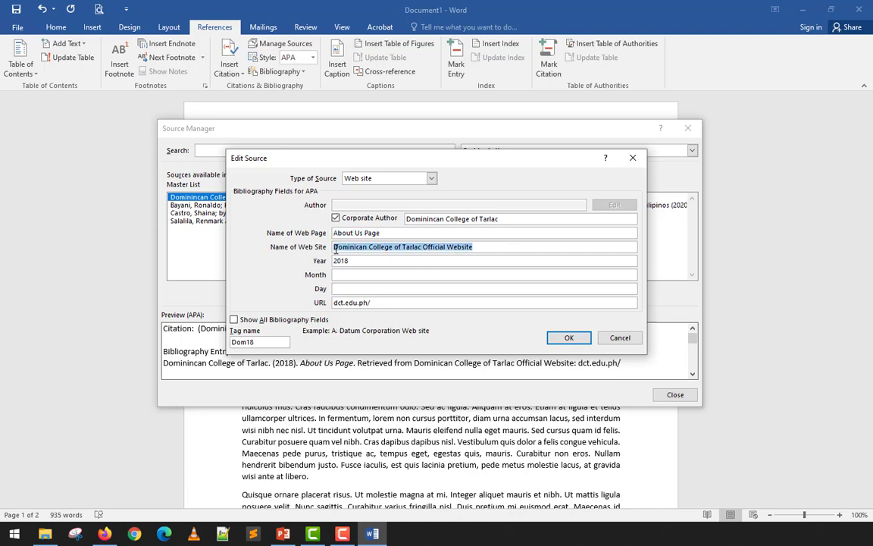
click(388, 302)
click(394, 263)
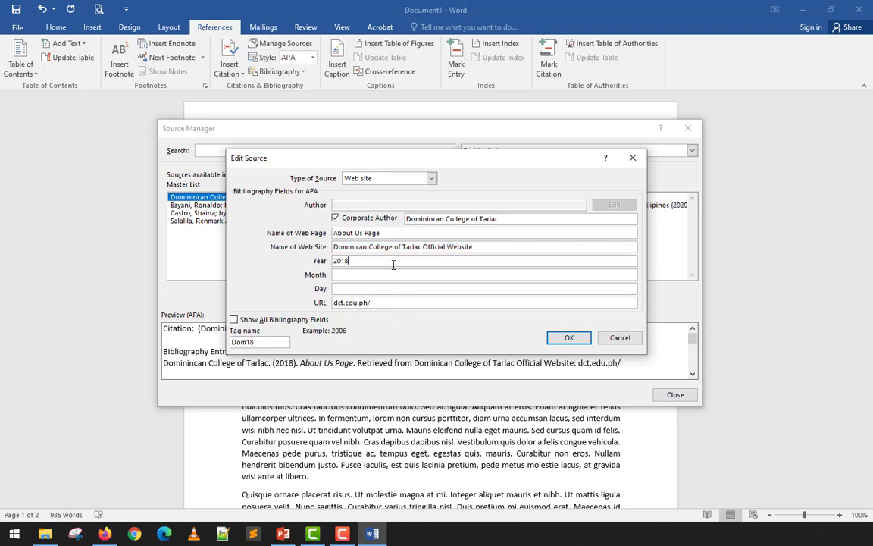
click(635, 158)
Review the details of the book source "How to use OBS Studio for Beginners", cancel the edit and leave the Source Manager.
click(286, 207)
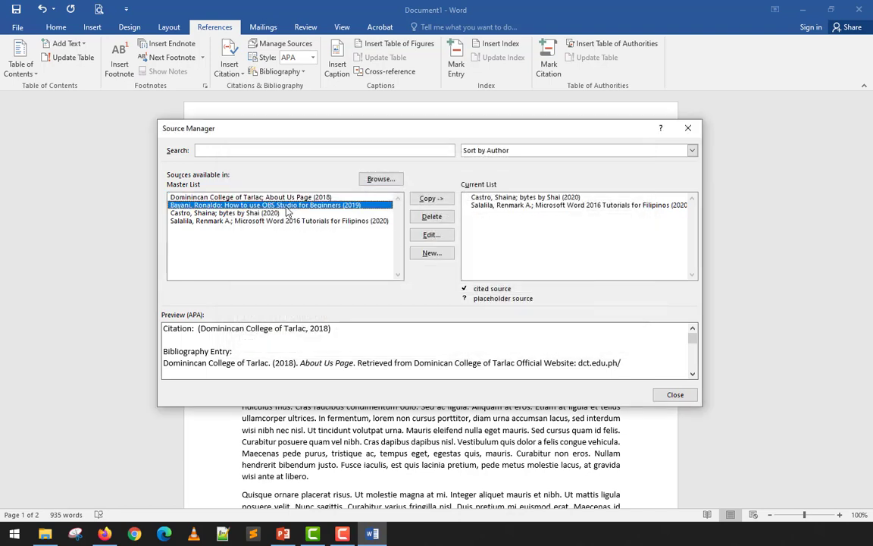
click(436, 241)
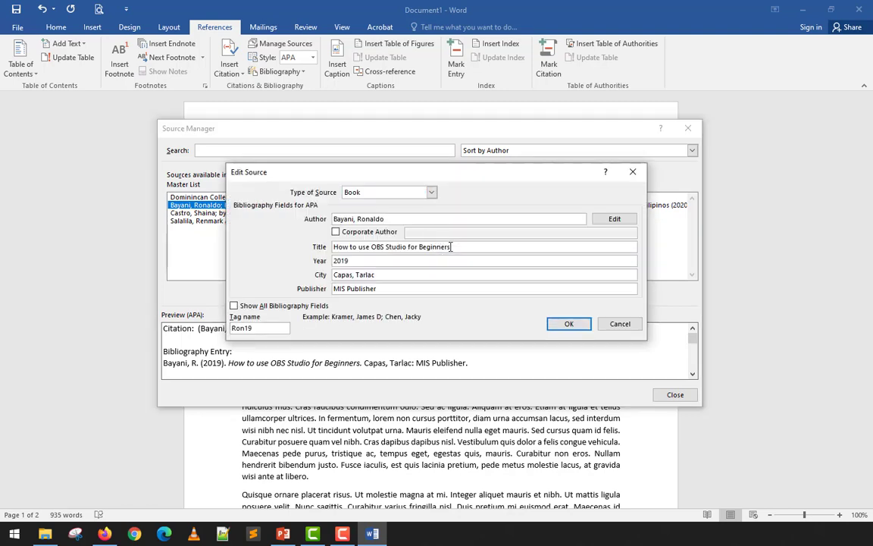
click(451, 246)
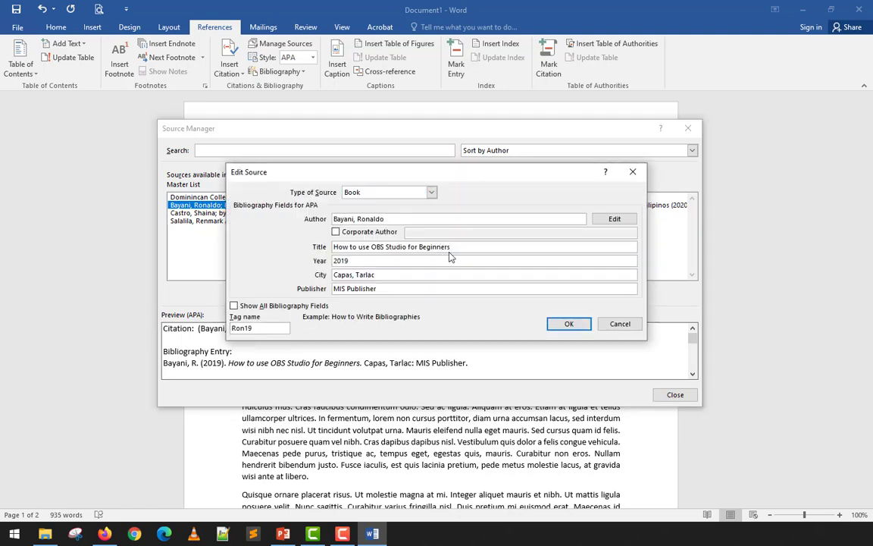
drag(455, 248, 322, 246)
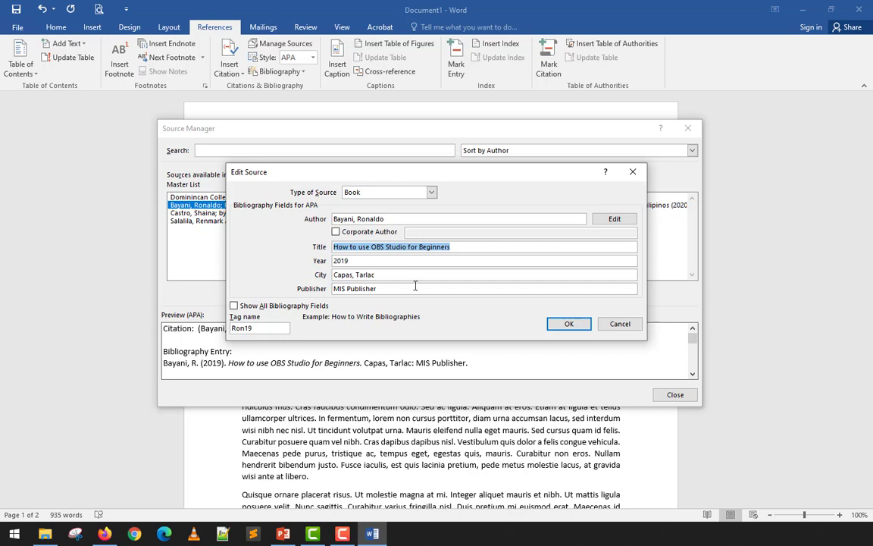
click(609, 325)
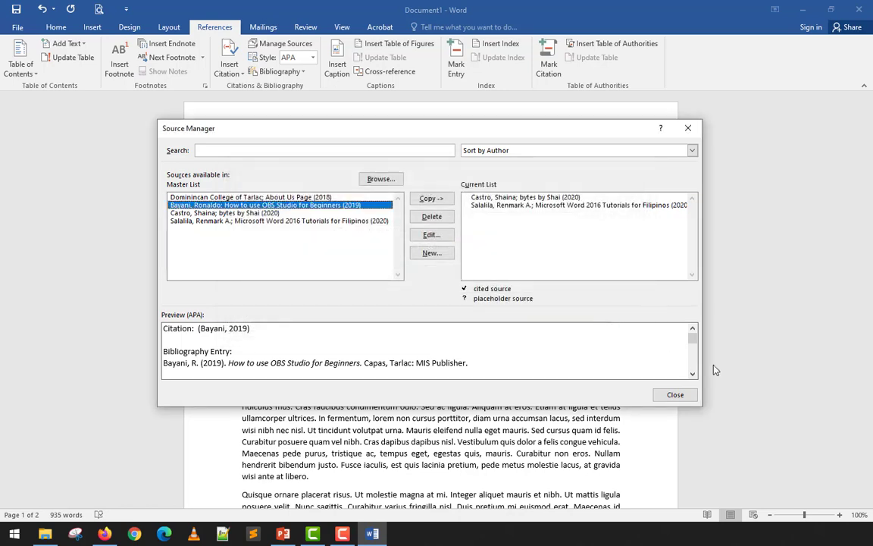
click(674, 395)
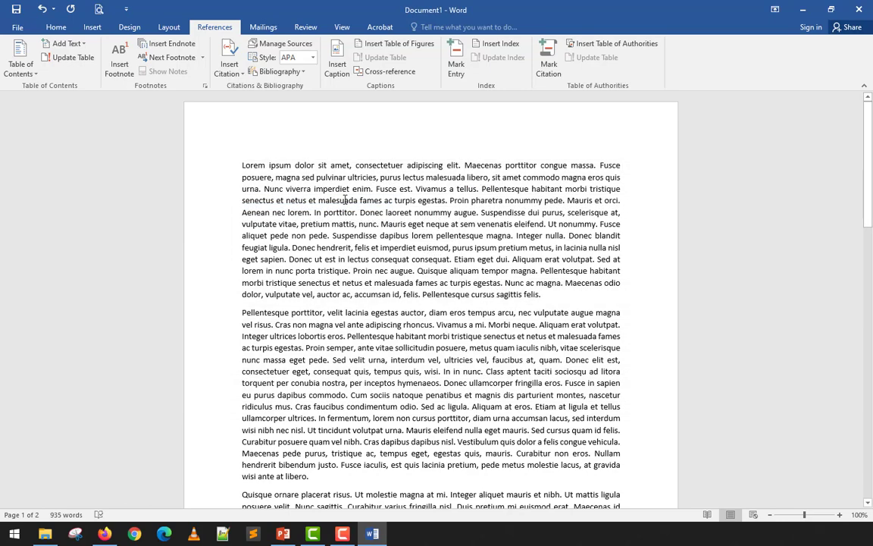
Add a space before the period after "pretium mattis, nunc" in the first paragraph and check the list of citable sources.
click(240, 164)
drag(416, 189, 381, 224)
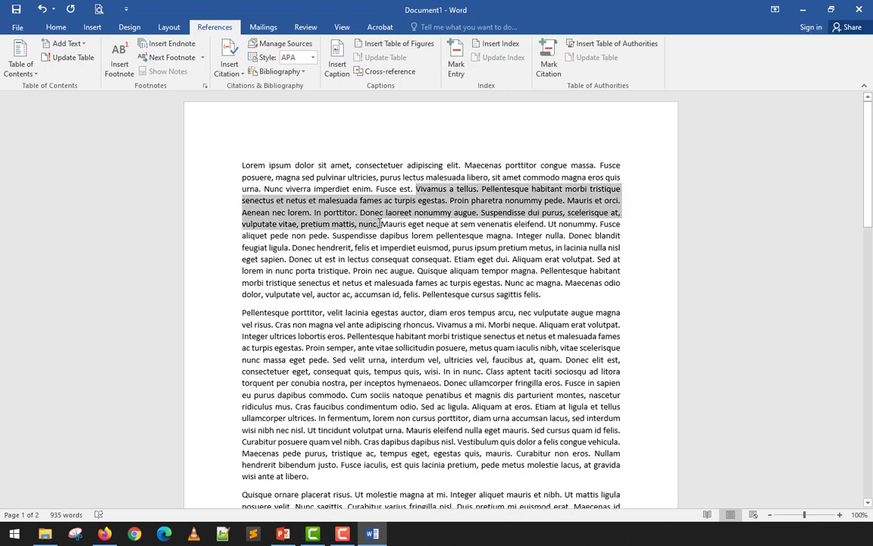
click(343, 200)
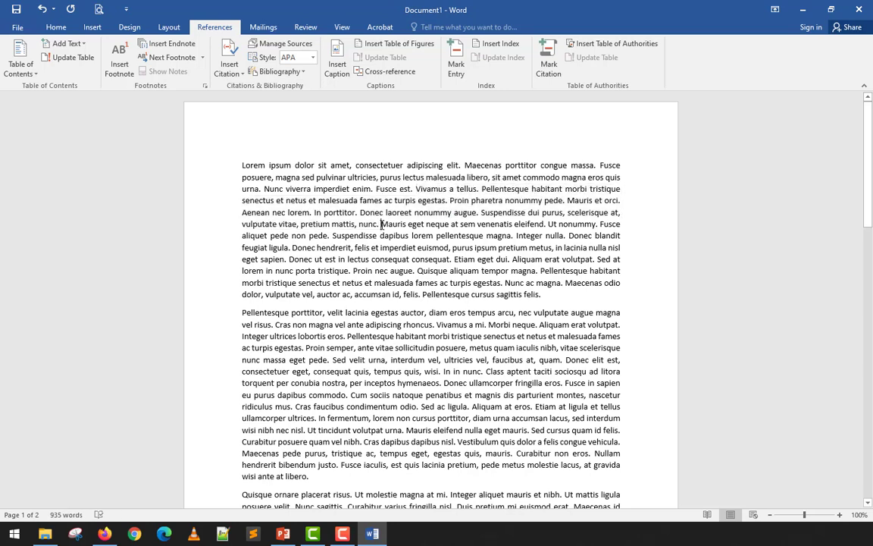
click(378, 224)
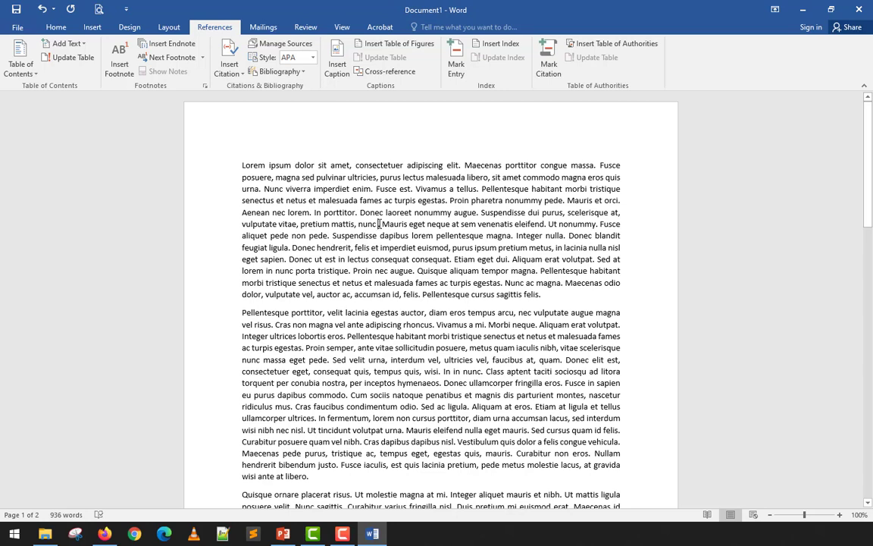
click(233, 72)
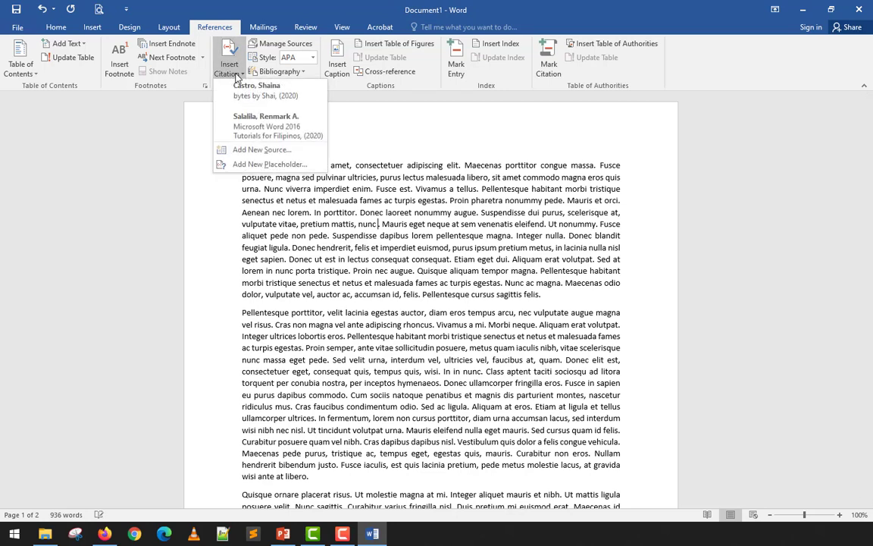
click(262, 150)
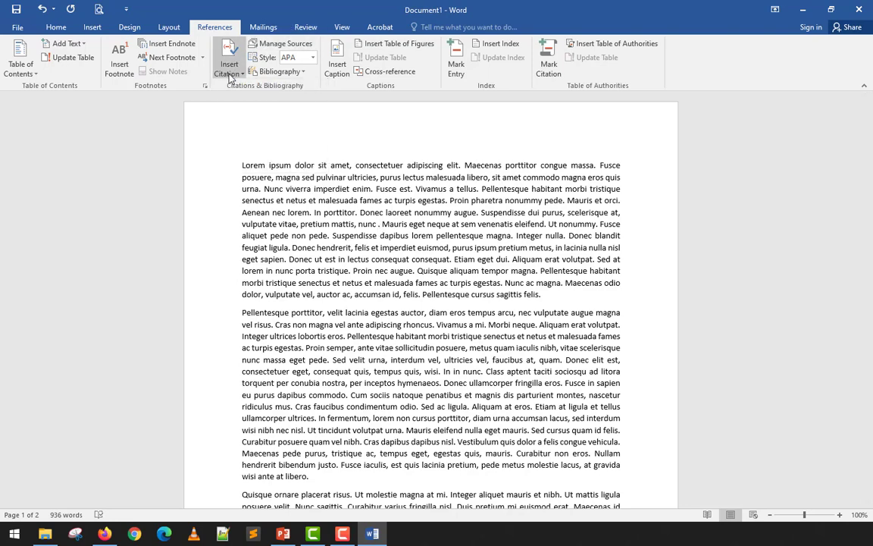
Copy the "About Us Page" and "How to use OBS Studio for Beginners" sources from the master list to the document's current list.
click(271, 45)
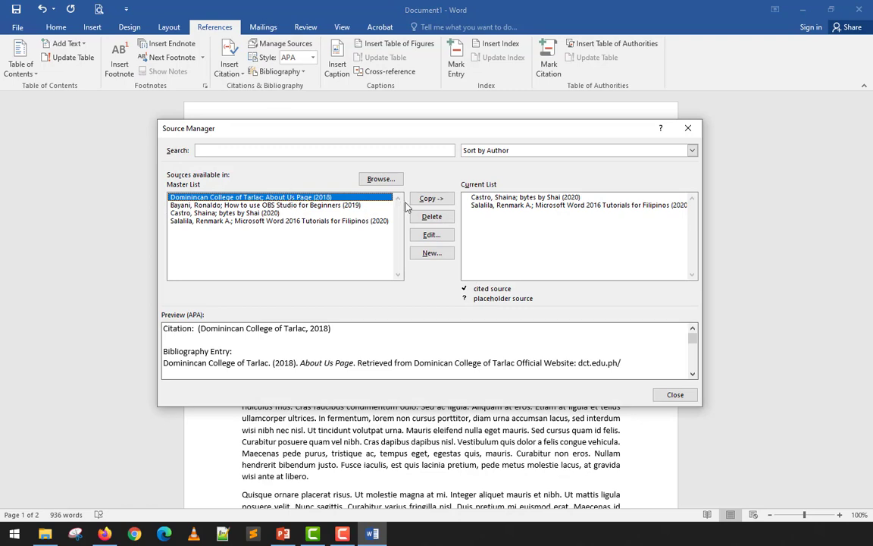
click(430, 199)
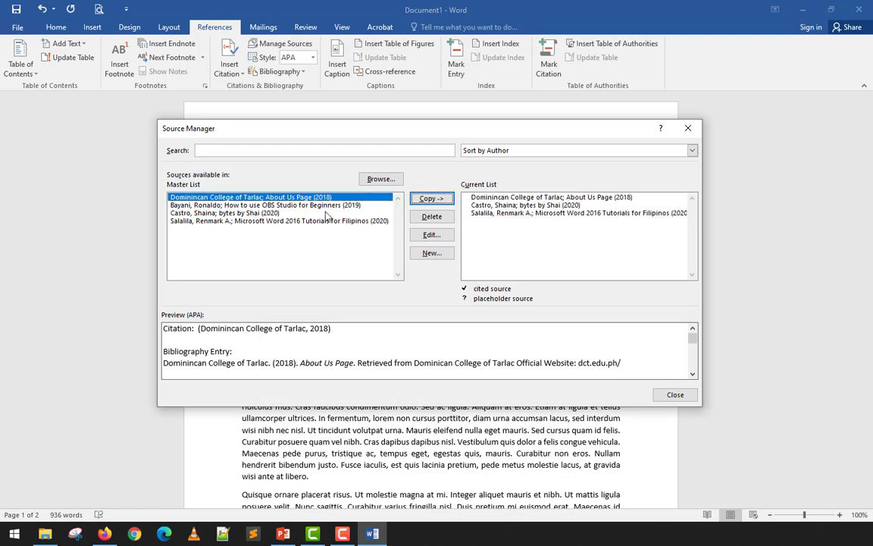
click(296, 205)
click(415, 201)
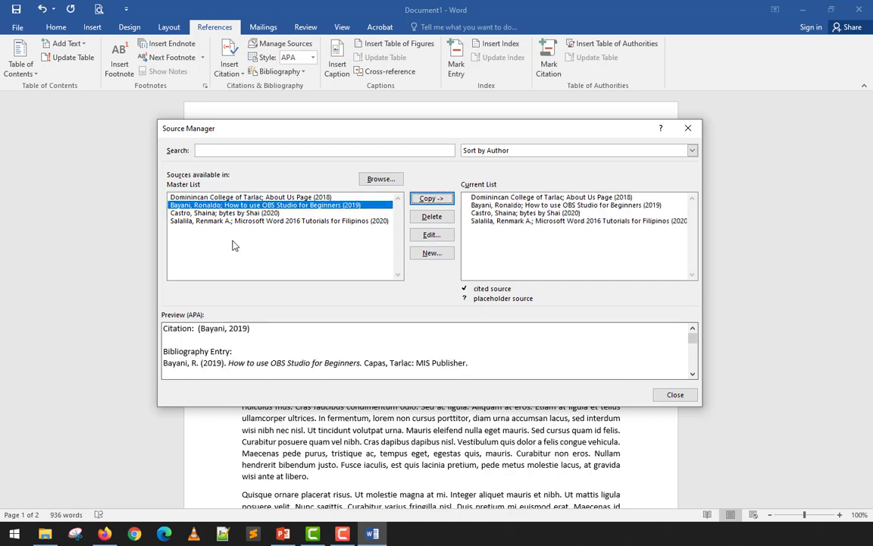
ctrl+click(173, 196)
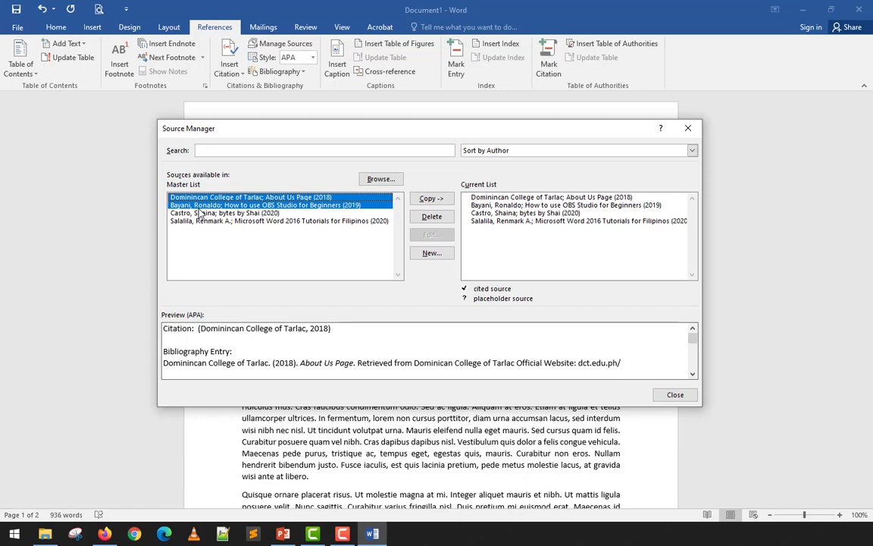
click(198, 221)
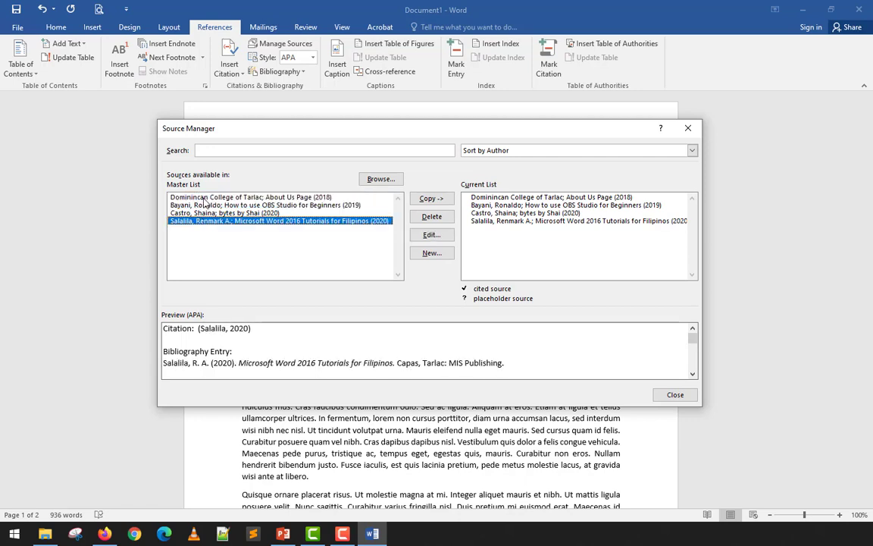
click(202, 197)
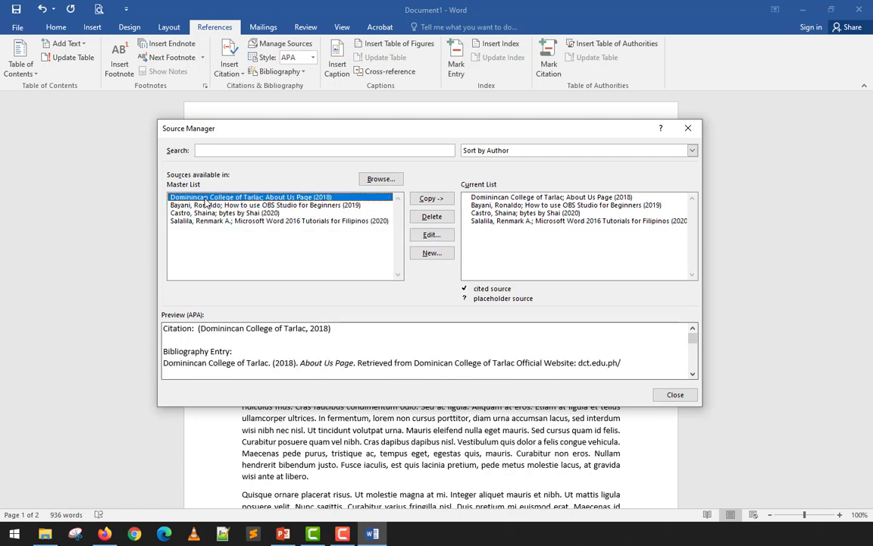
key(Down)
key(Down)
key(Down)
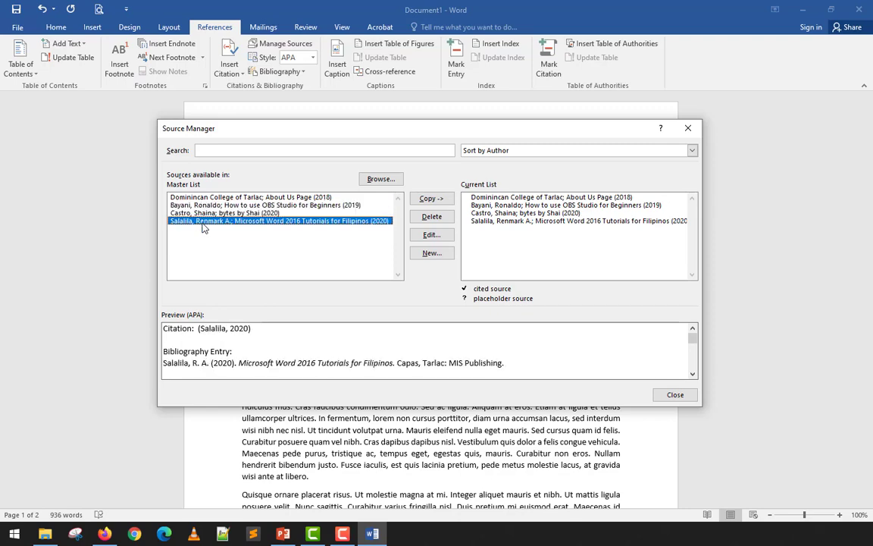
click(687, 128)
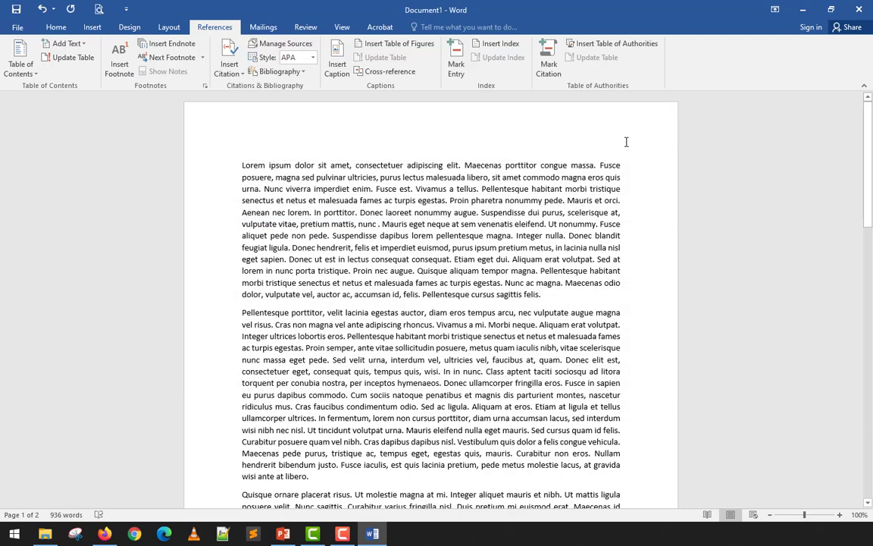
Cite "How to use OBS Studio for Beginners" after "nunc" in the first paragraph and "About Us Page" at that paragraph's end.
click(237, 74)
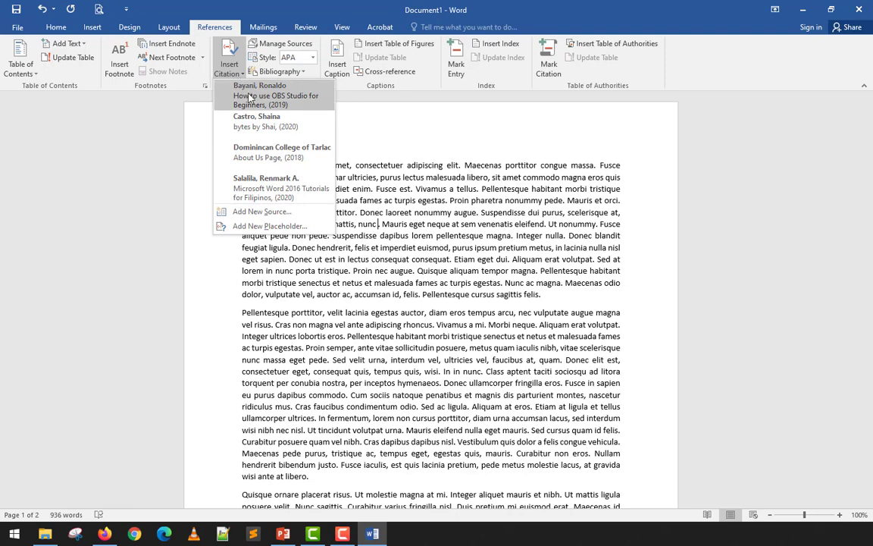
click(249, 98)
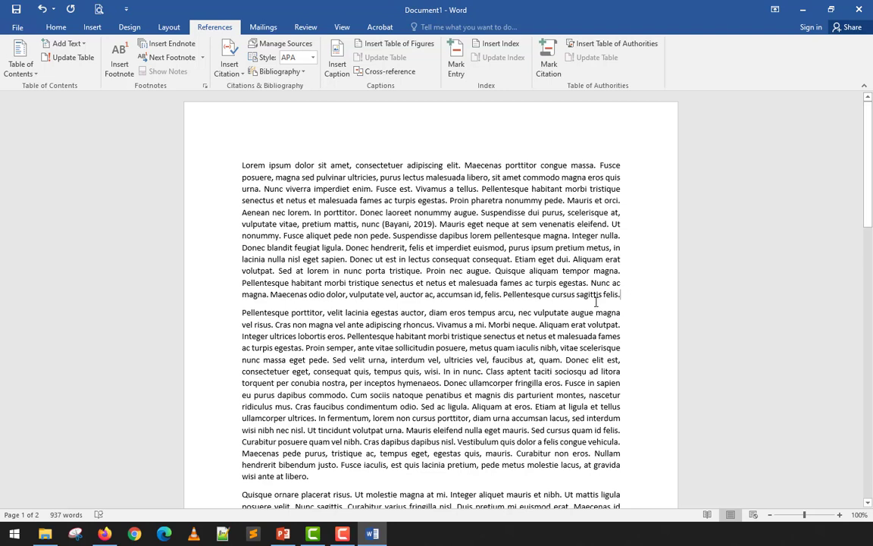
click(238, 72)
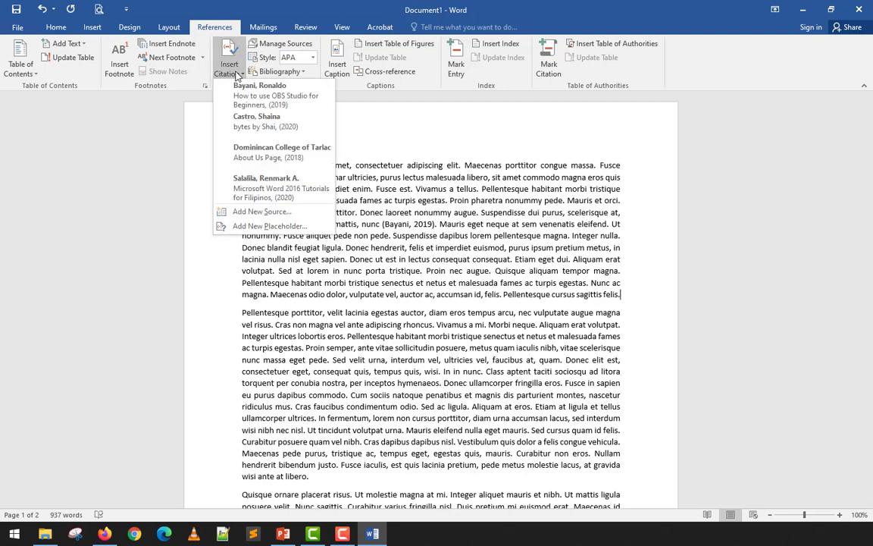
click(260, 157)
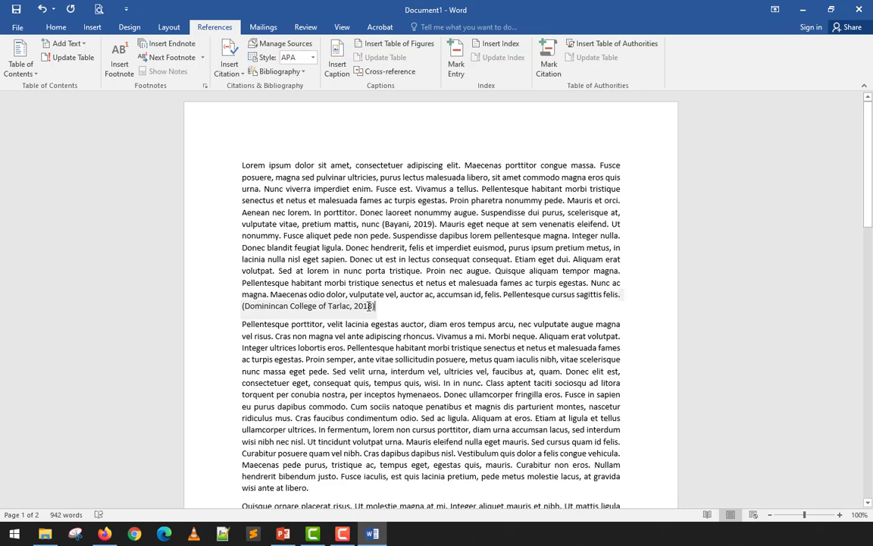
Insert a citation of the "bytes by Shai" source before the final period of the second paragraph, preceded by a space.
scroll(369, 305, down, 1)
scroll(349, 379, down, 1)
click(338, 431)
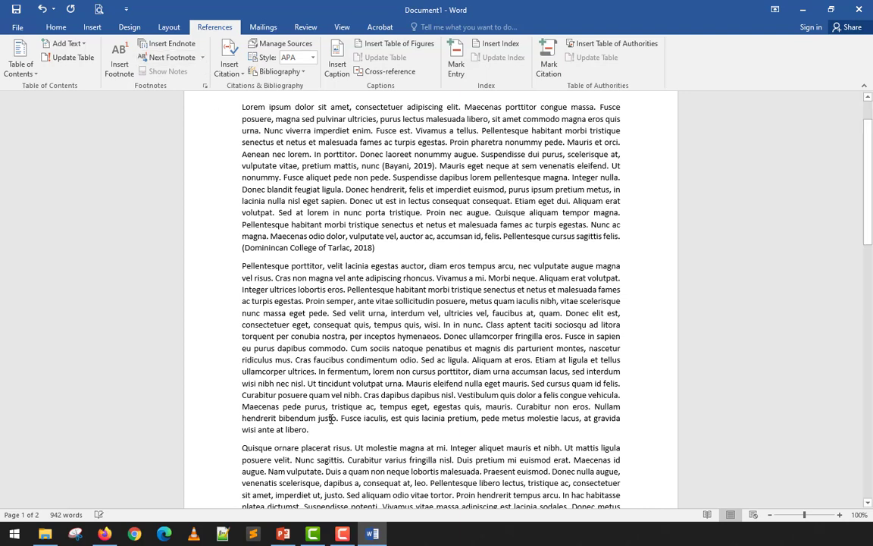
drag(271, 411, 310, 430)
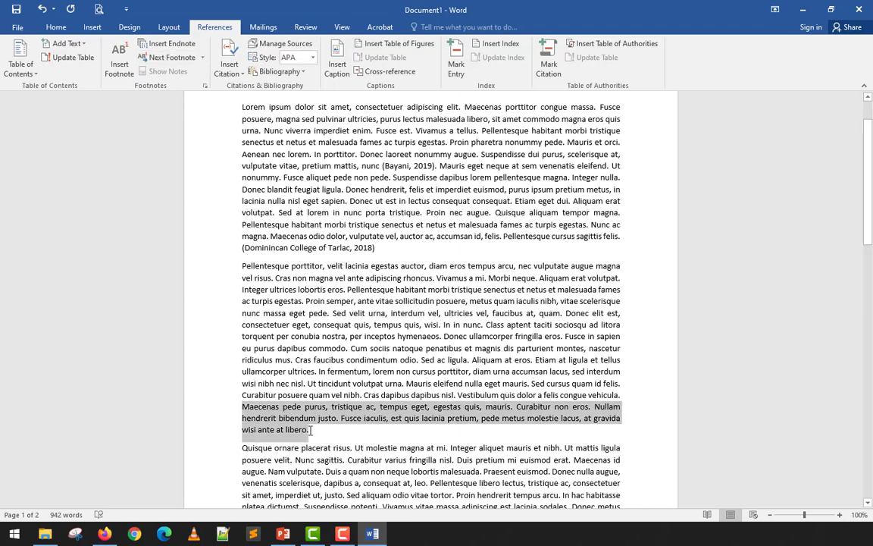
click(307, 413)
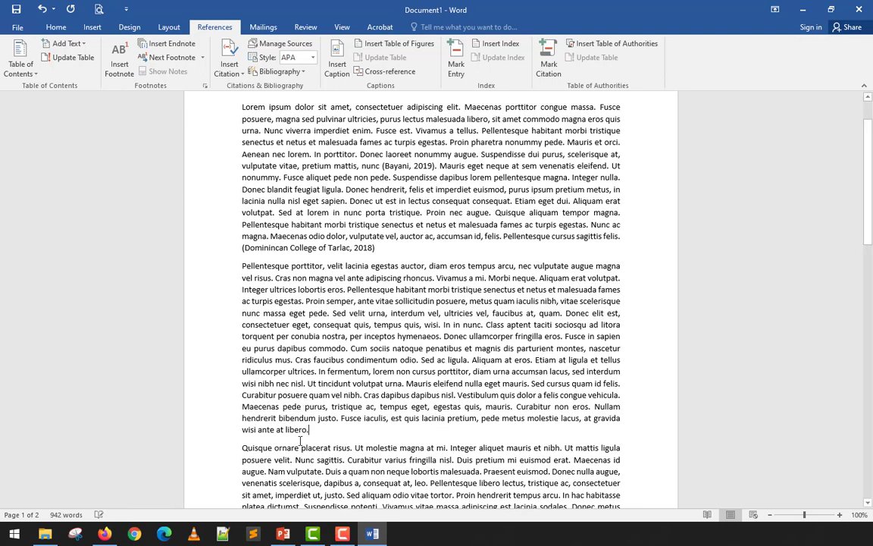
click(240, 75)
click(217, 119)
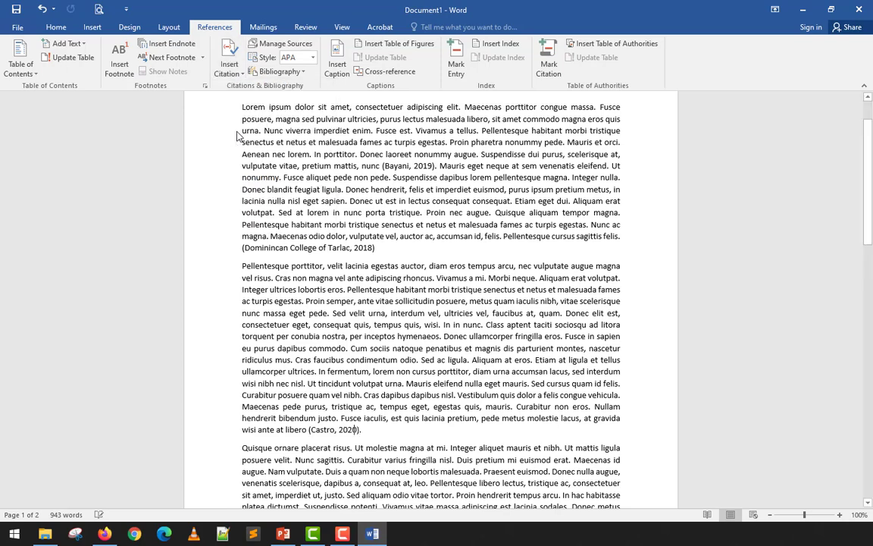
Insert a citation of "Microsoft Word 2016 Tutorials for Filipinos" near the end of the third paragraph, at "Mauris et orci".
scroll(264, 249, down, 4)
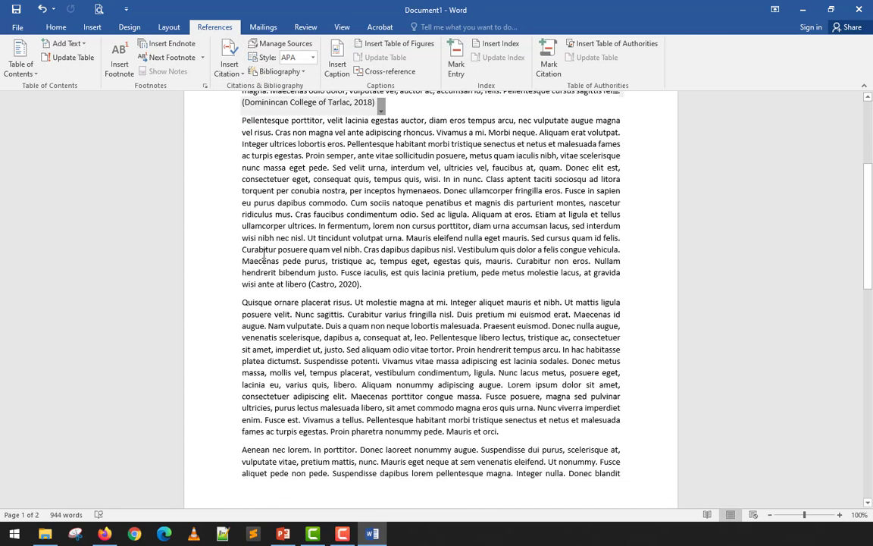
click(497, 433)
click(230, 68)
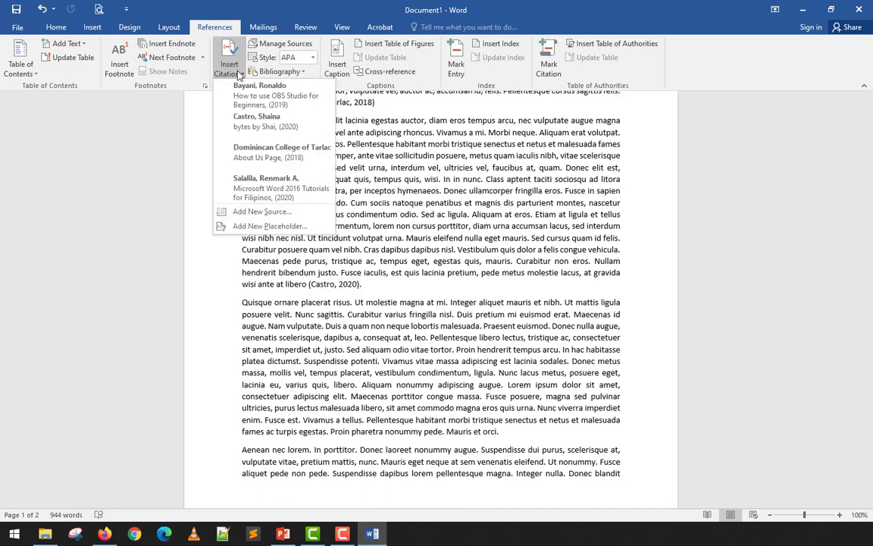
click(255, 194)
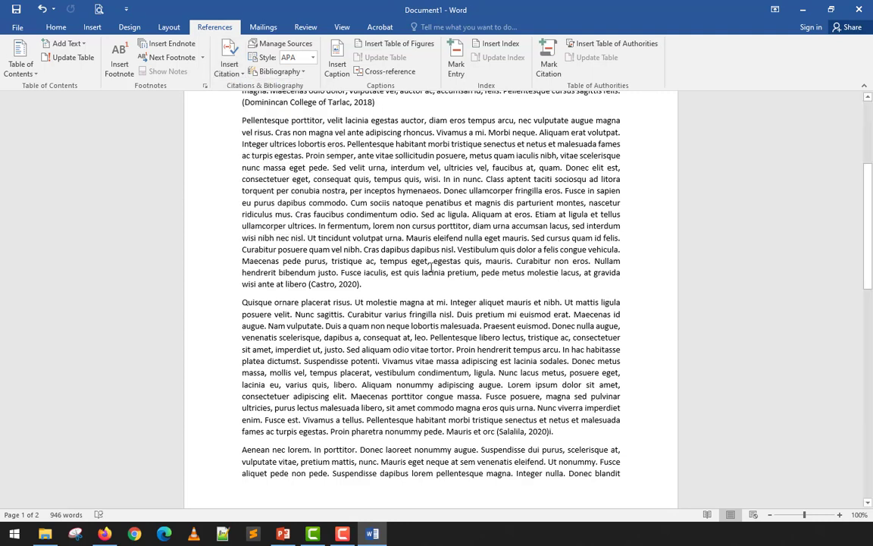
Undo the misplaced citation and reinsert "Microsoft Word 2016 Tutorials for Filipinos" after "Mauris et orci", before the third paragraph's final period.
key(ctrl+z)
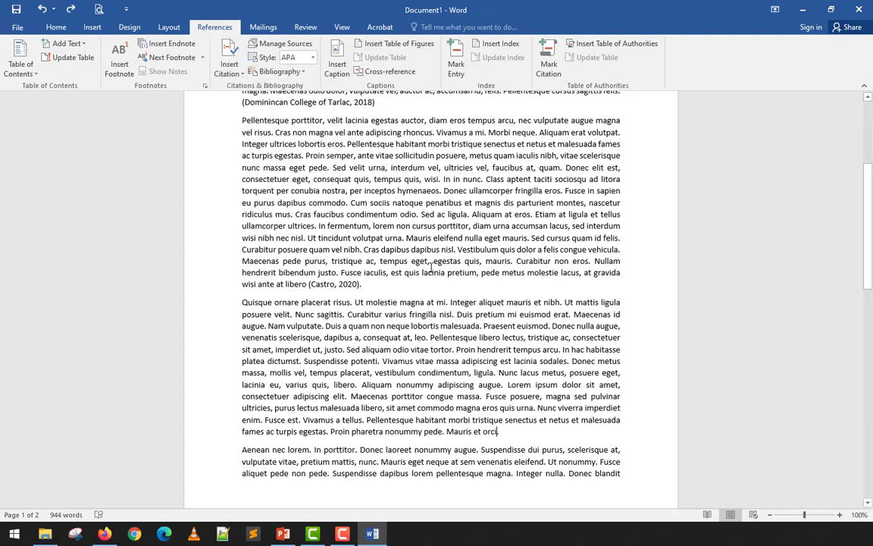
click(229, 67)
click(266, 202)
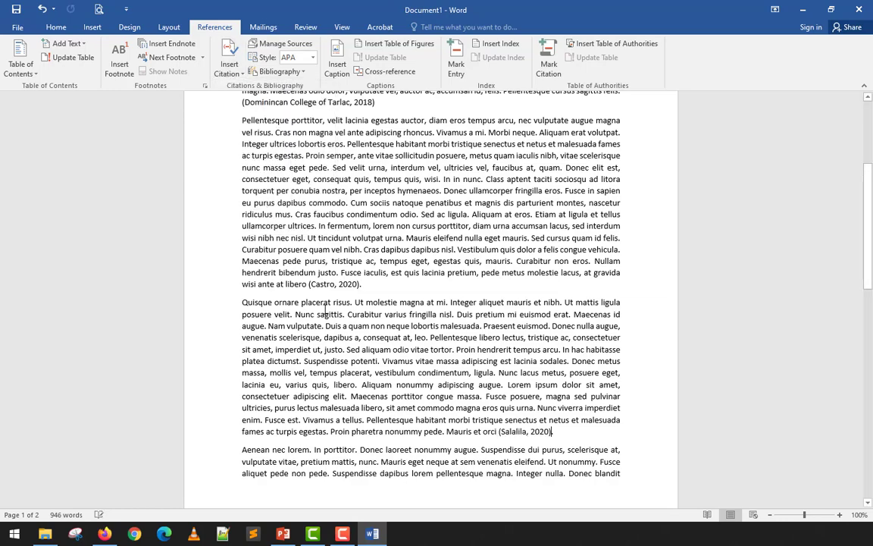
Cite "Microsoft Word 2016 Tutorials for Filipinos" after "quam", before the fourth paragraph's final period, preceded by a space.
scroll(326, 311, down, 2)
scroll(326, 311, down, 5)
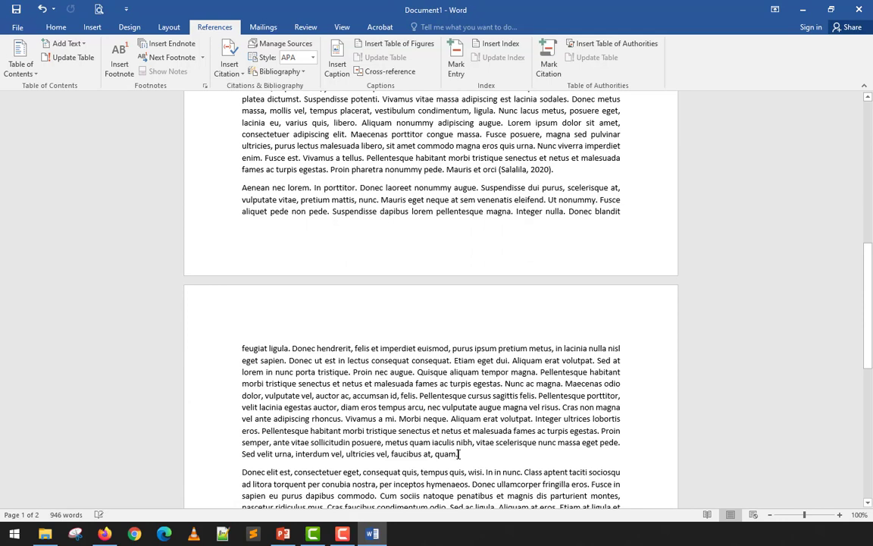
click(457, 453)
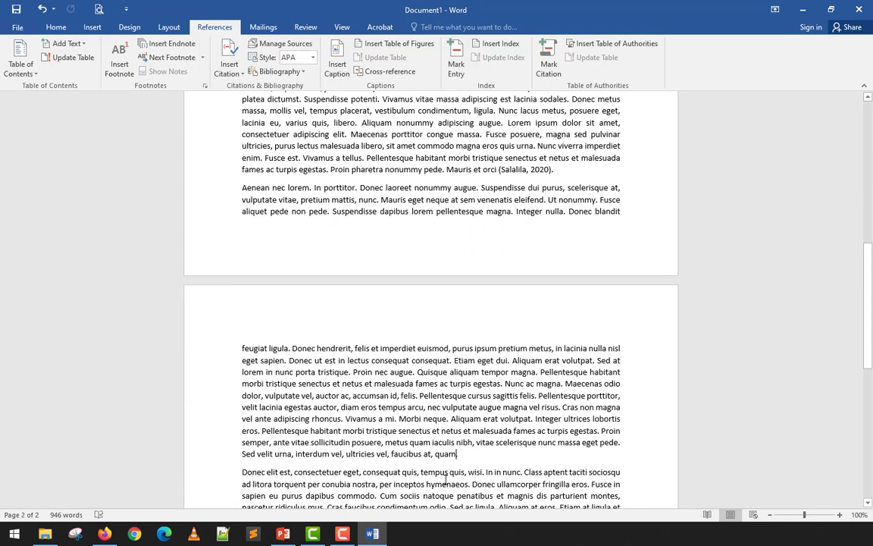
click(230, 67)
click(250, 185)
Add pages 30-32 to the citation at the end of the third paragraph.
click(551, 169)
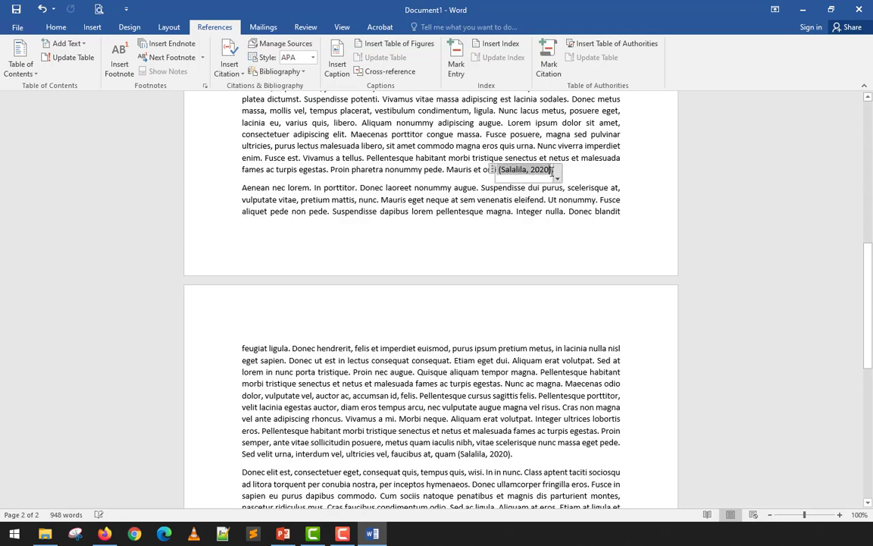
click(447, 170)
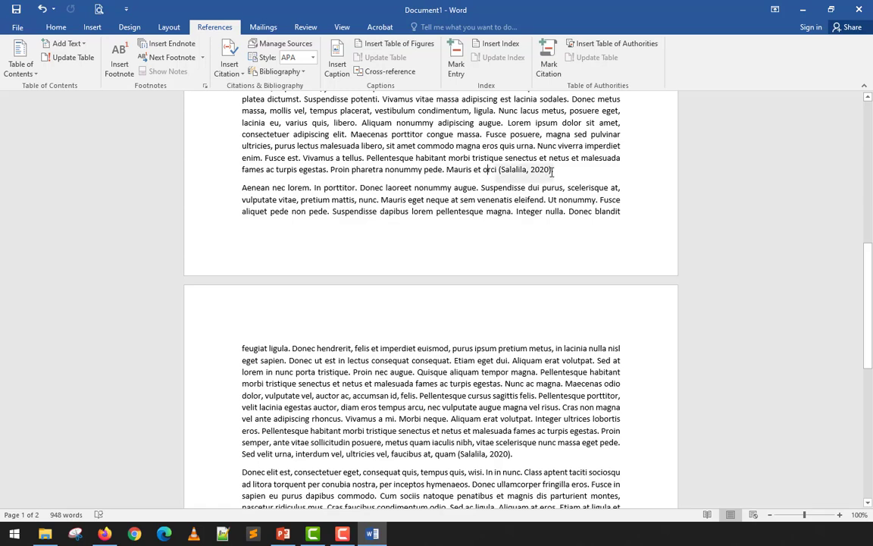
click(523, 170)
click(558, 179)
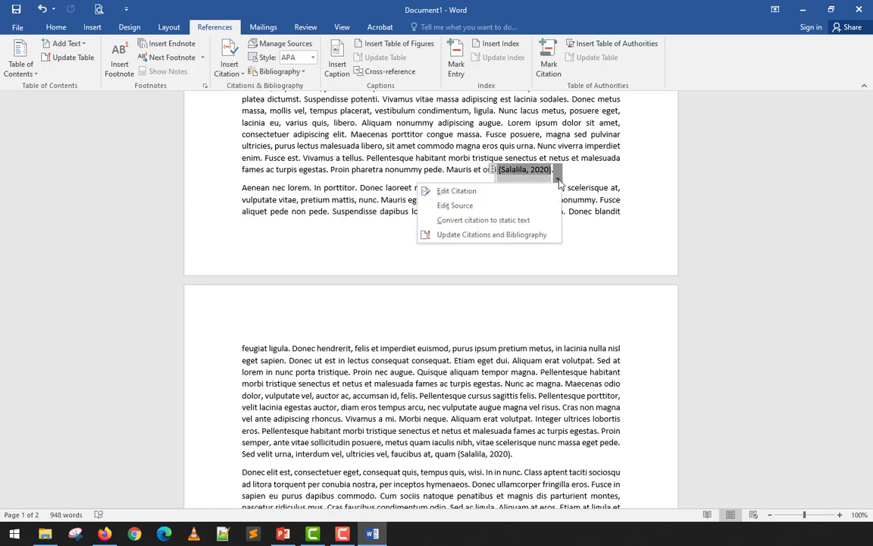
click(558, 179)
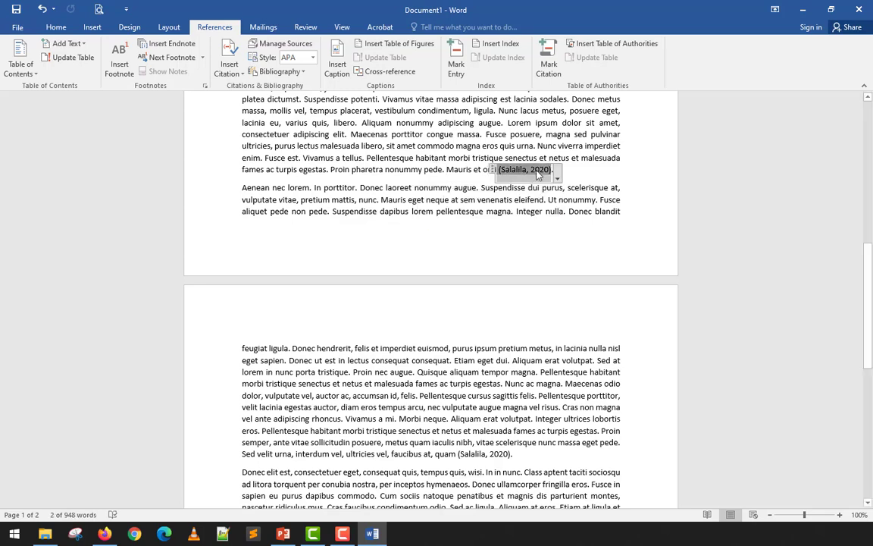
click(556, 179)
click(456, 191)
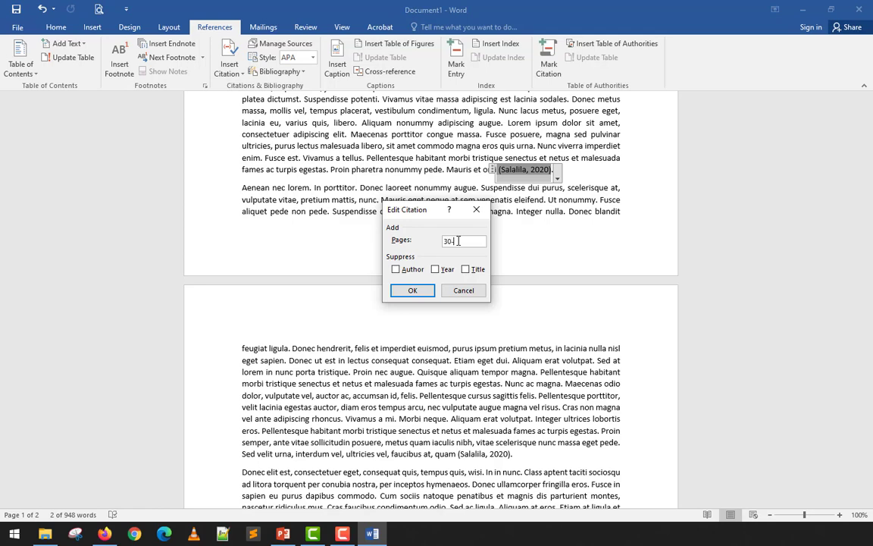
click(417, 294)
click(565, 172)
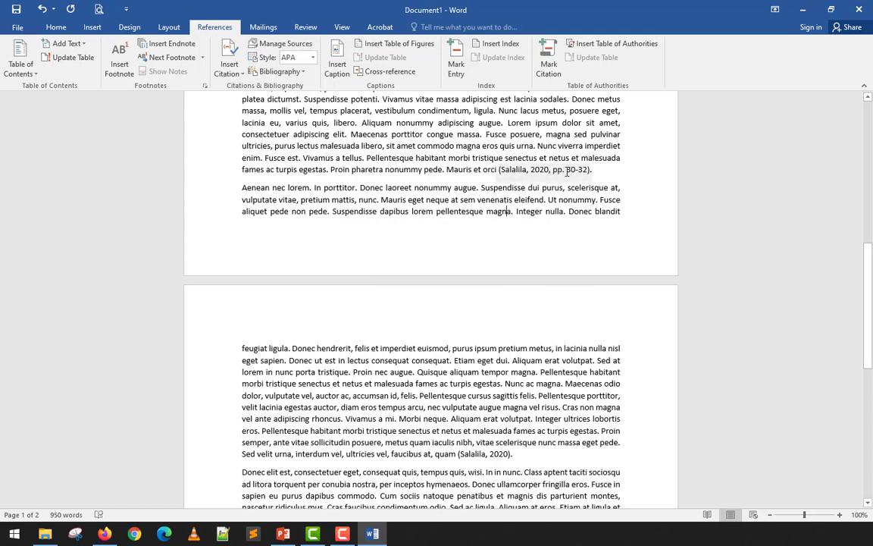
click(515, 171)
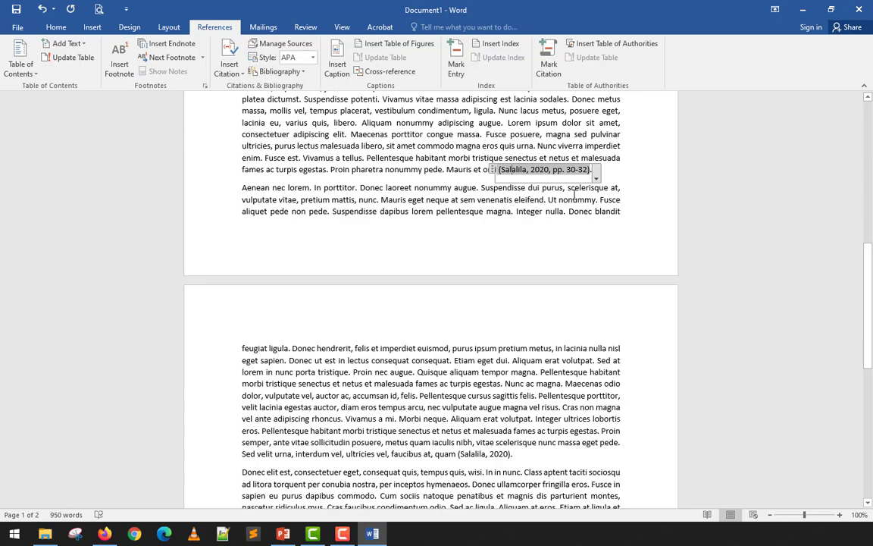
Add page 100 to the citation at the end of the fourth paragraph.
scroll(598, 232, down, 2)
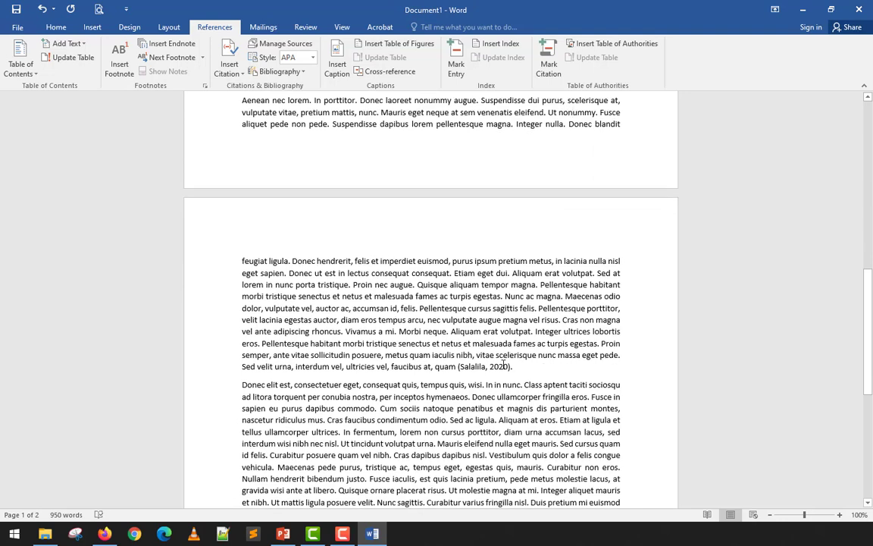
click(493, 367)
right_click(496, 367)
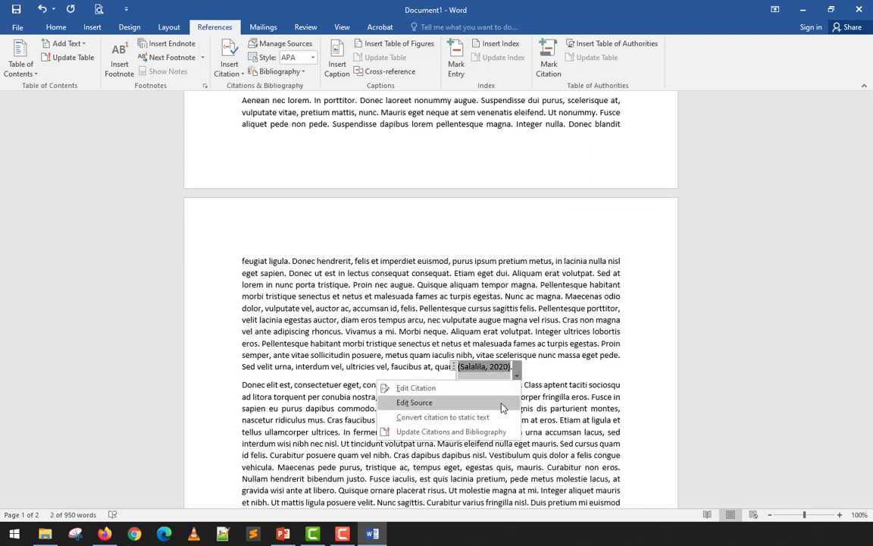
click(496, 389)
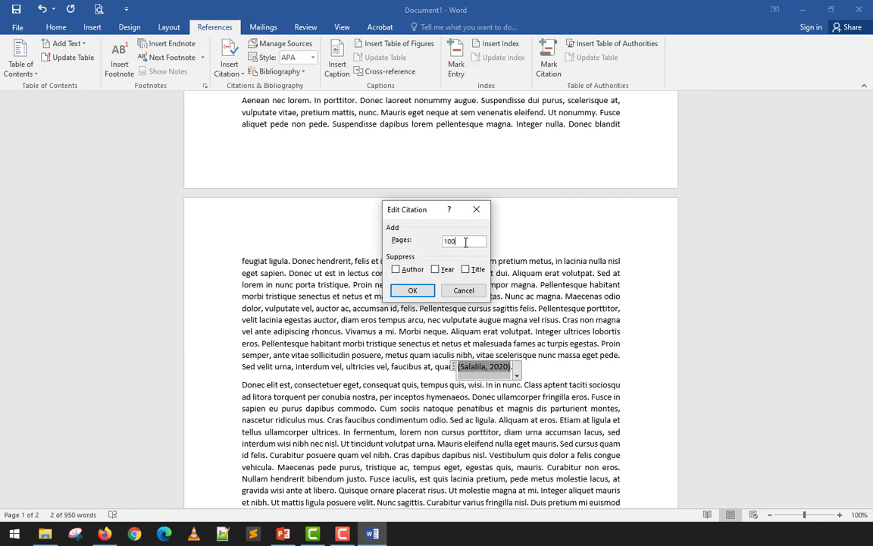
click(413, 290)
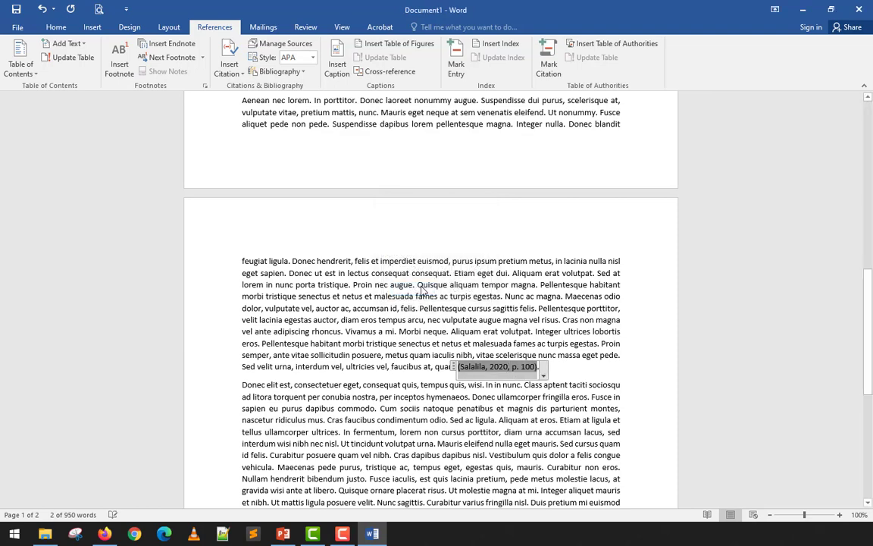
click(364, 384)
Write a plain-text citation in parentheses, with an author surname and the year 2015, before the last paragraph's final period.
scroll(367, 372, up, 2)
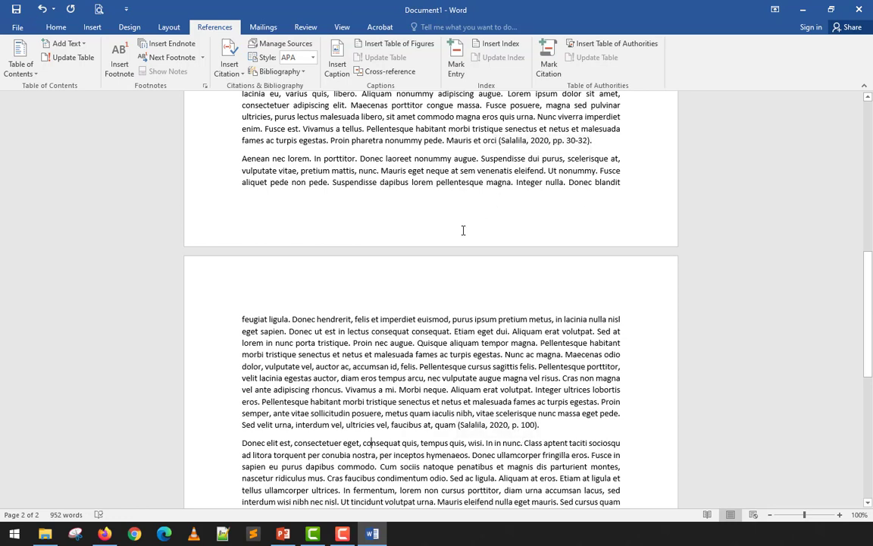
scroll(464, 230, up, 3)
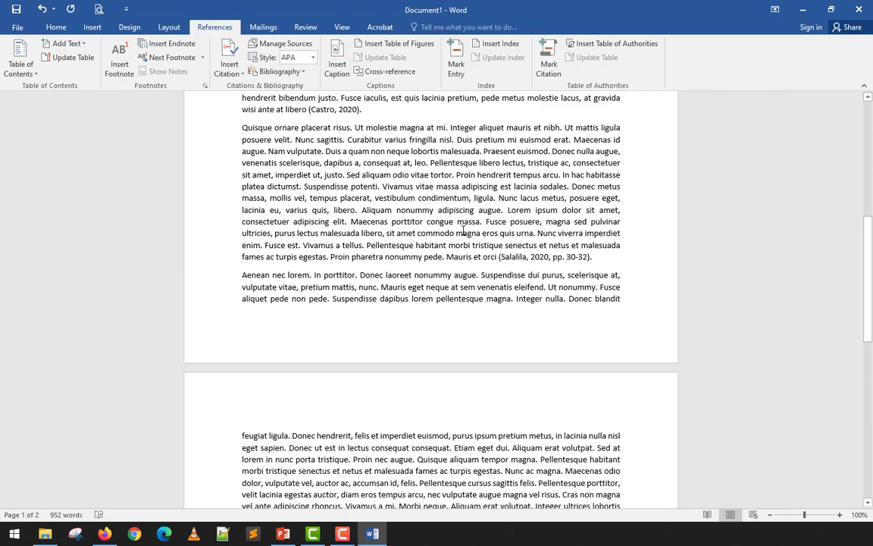
scroll(463, 231, down, 6)
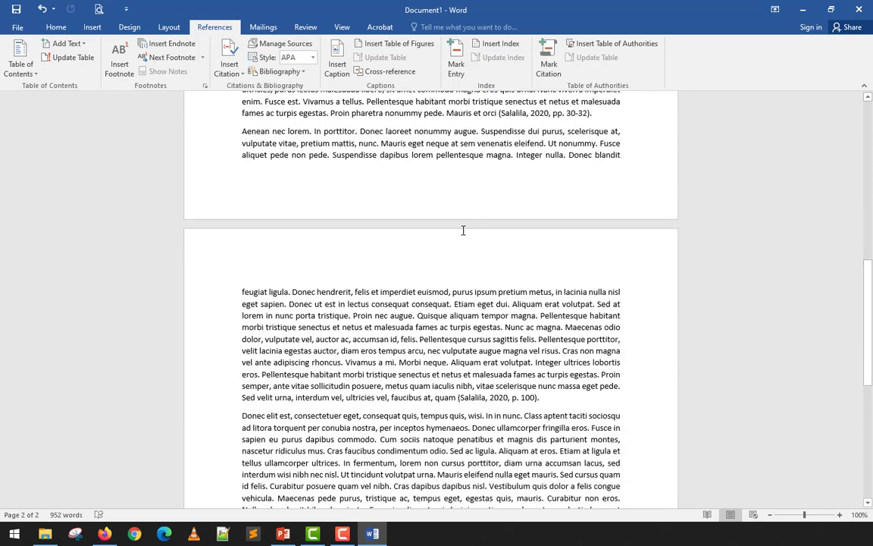
scroll(464, 230, down, 2)
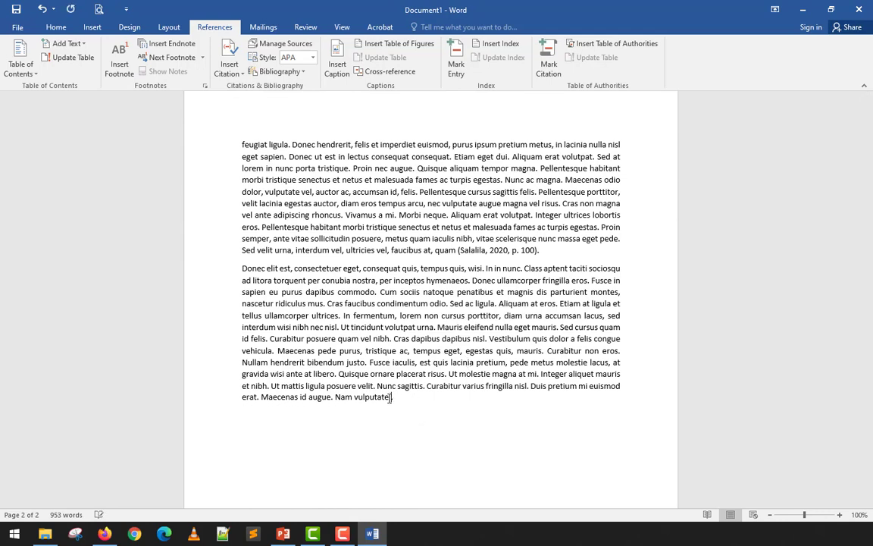
text(())
text(Manoloto )
text( 201)
text(5).)
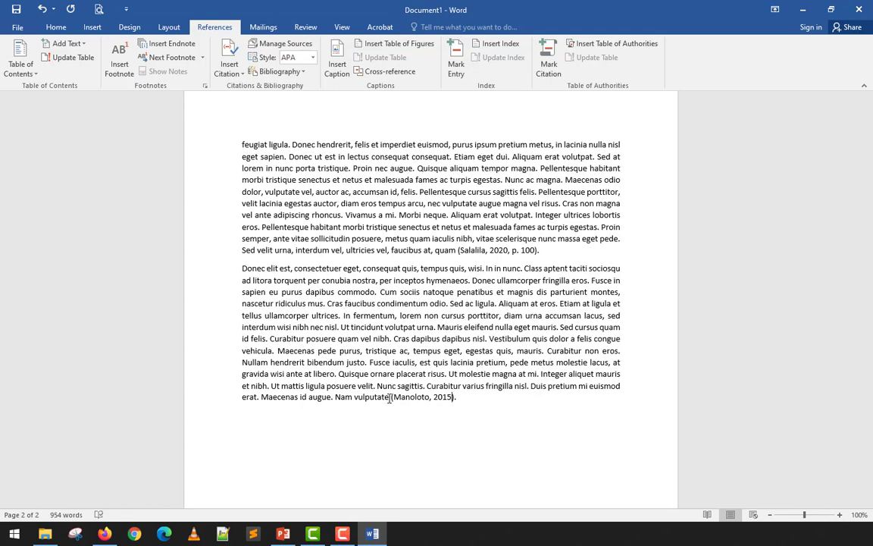
Delete the hand-written 2015 citation so that the last paragraph ends with "Nam vulputate.".
click(444, 351)
drag(456, 398, 391, 401)
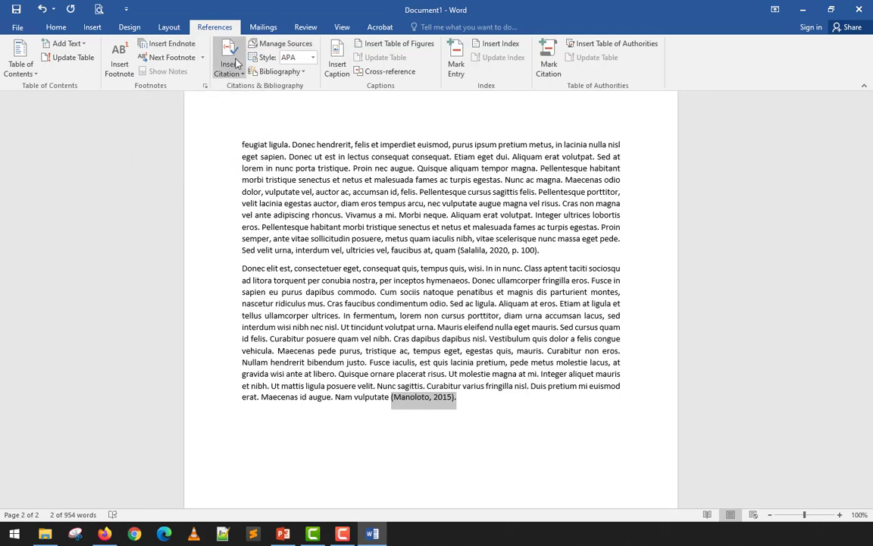
key(BackSpace)
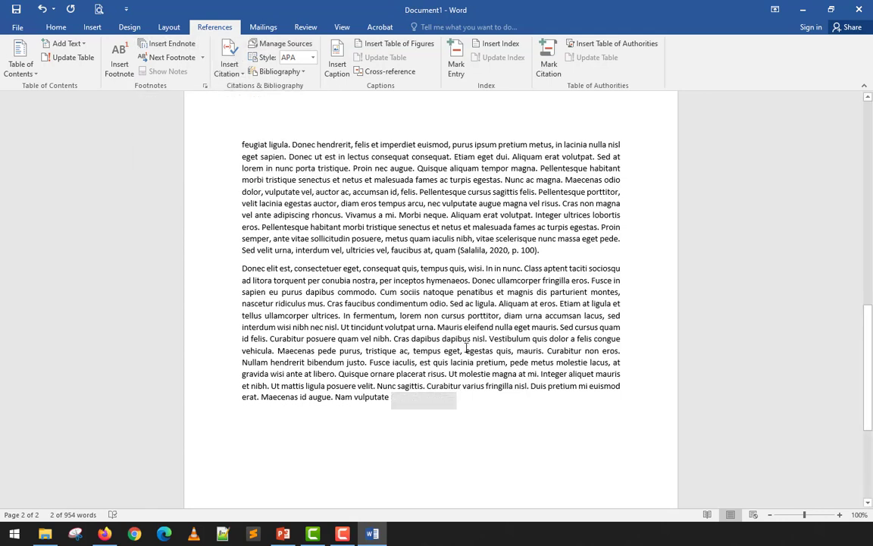
text(.)
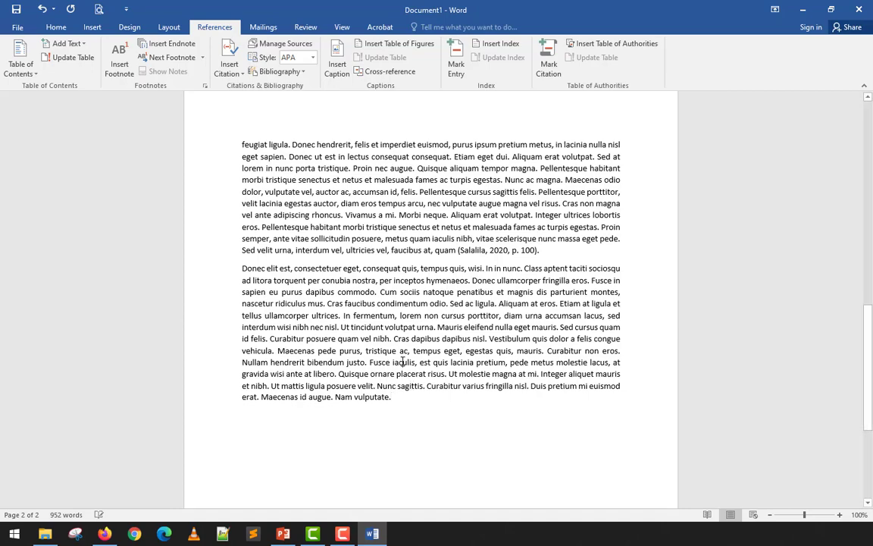
key(ctrl+s)
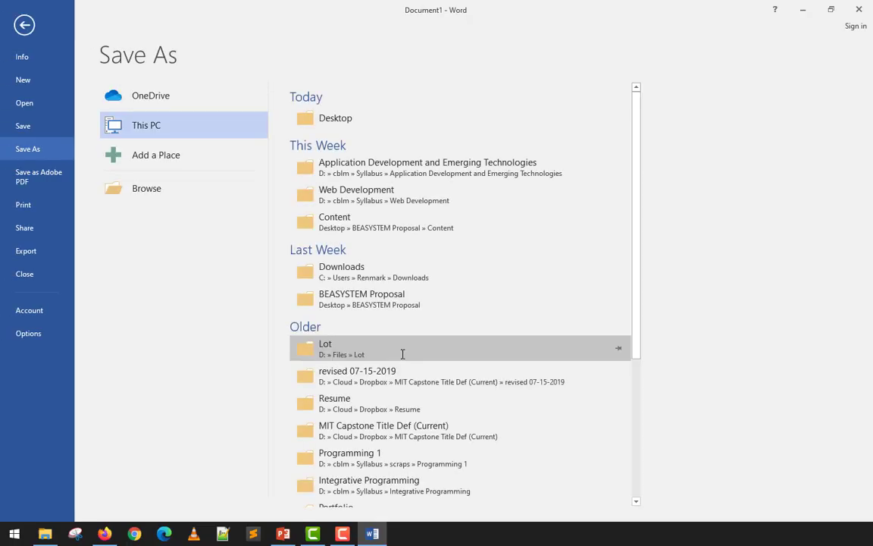
key(Escape)
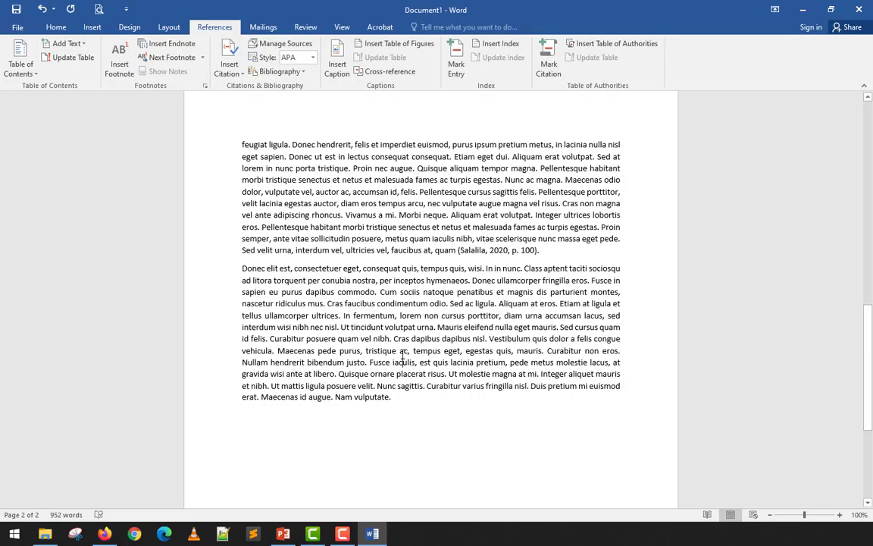
click(403, 362)
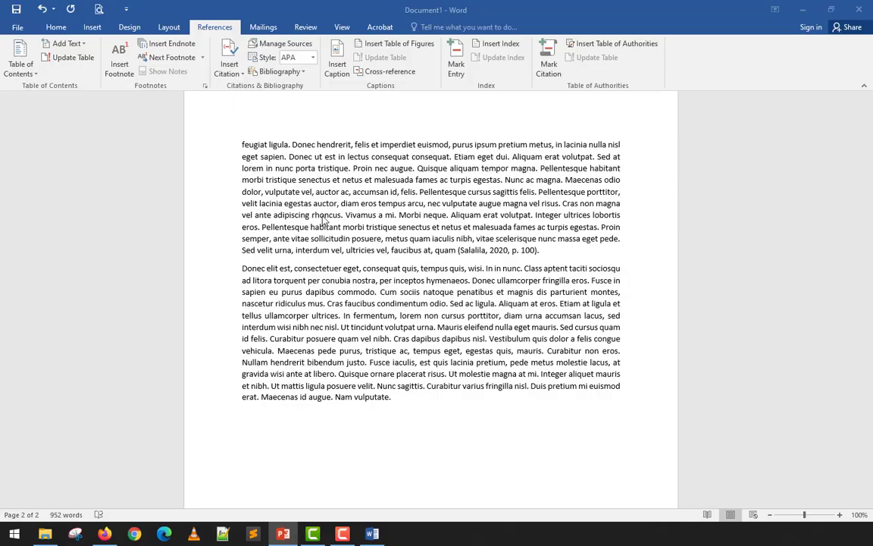
scroll(326, 220, up, 15)
scroll(326, 220, down, 14)
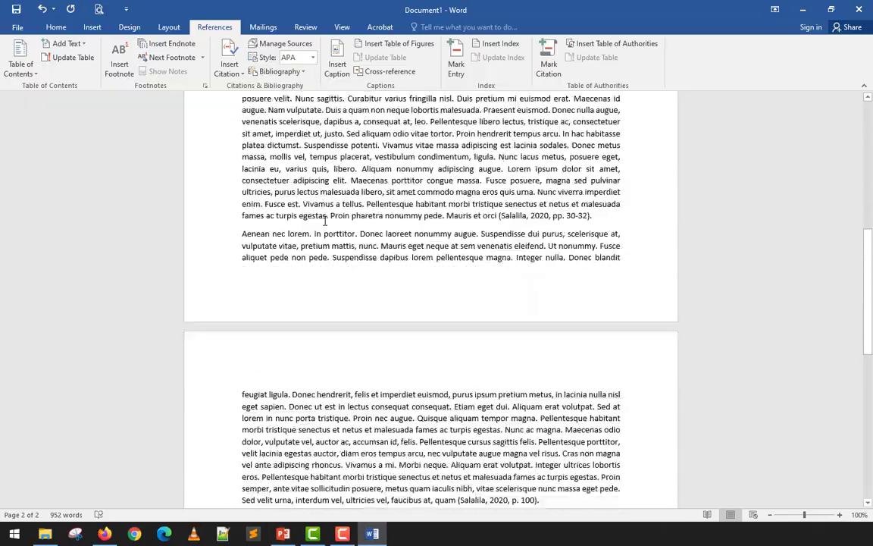
scroll(323, 220, up, 4)
scroll(323, 221, up, 10)
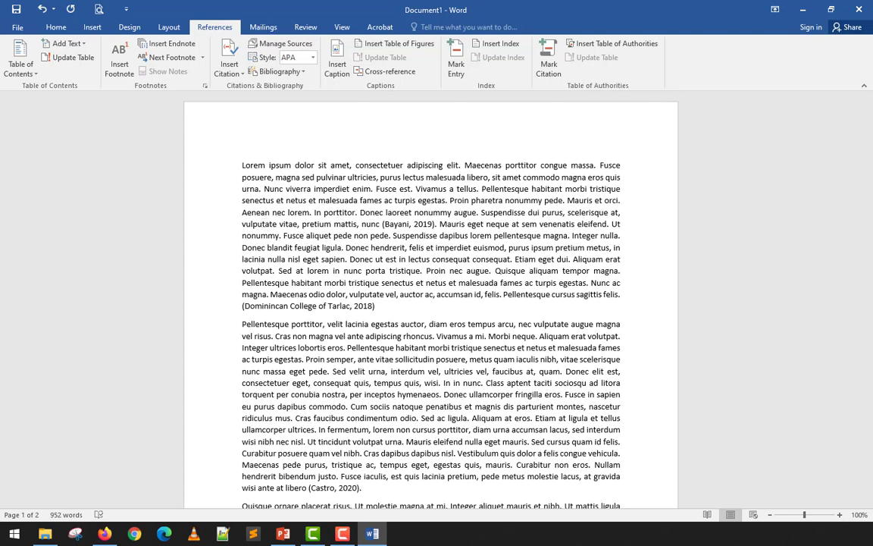
Switch to Firefox and search Google for "what is a bibliography".
key(alt+Tab)
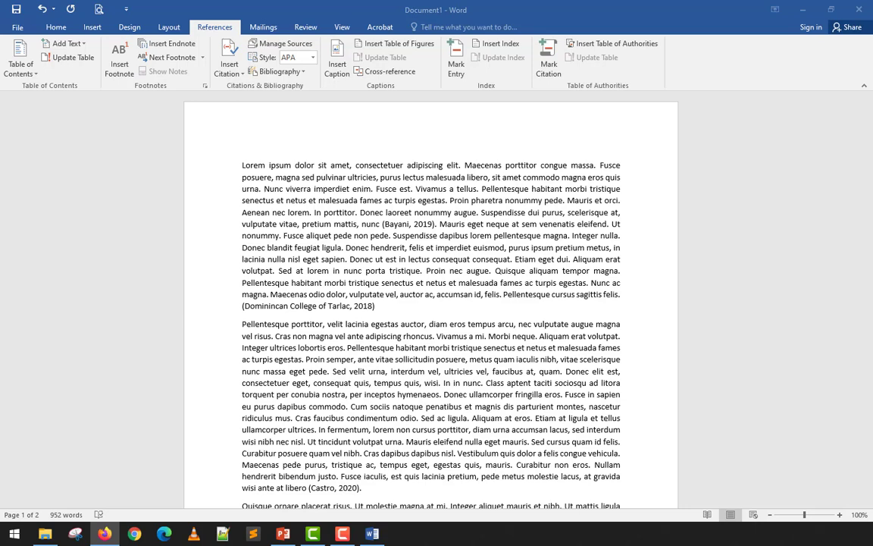
drag(0, 93, 451, 79)
click(549, 74)
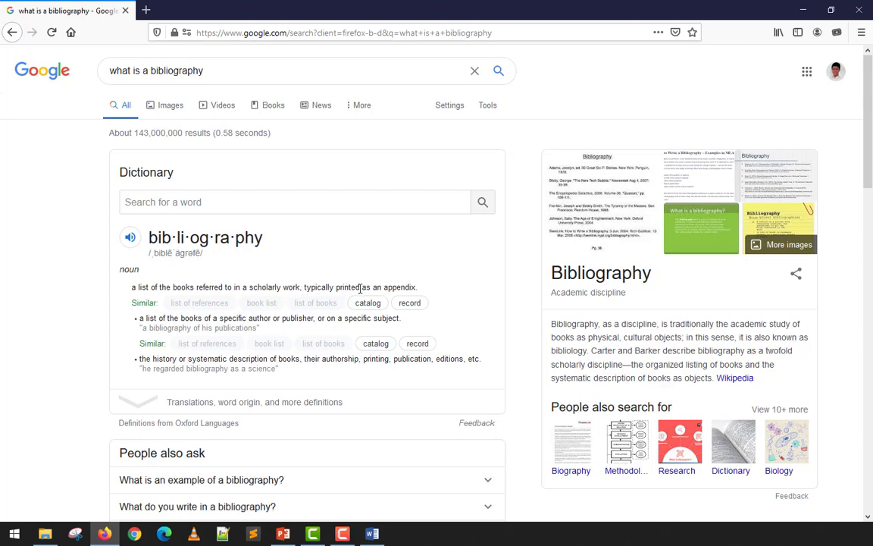
Read the Plagiarism.org result's description of what a bibliography is and what it should include.
scroll(203, 327, down, 2)
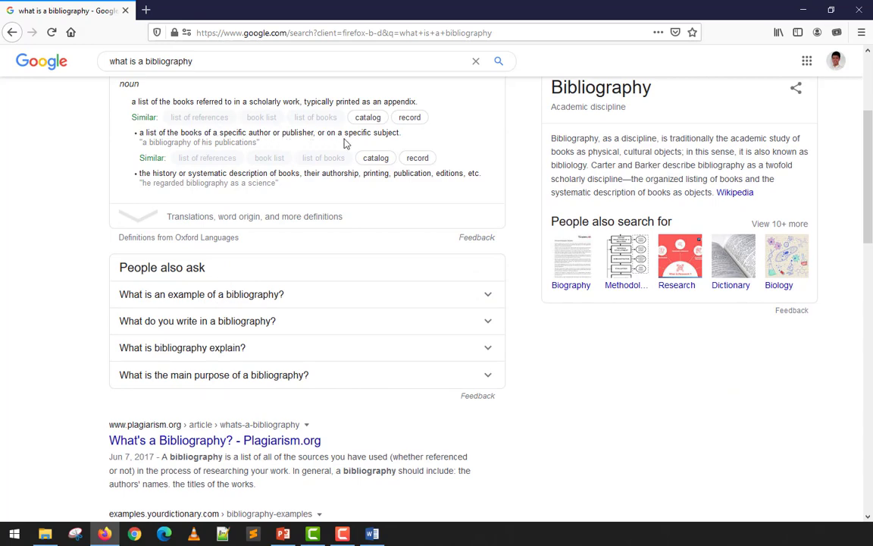
scroll(195, 332, down, 2)
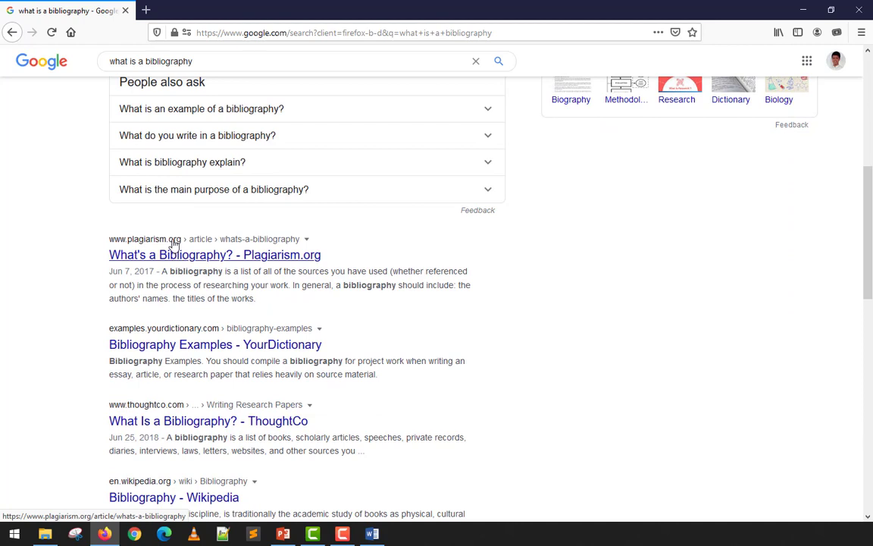
drag(179, 273, 202, 272)
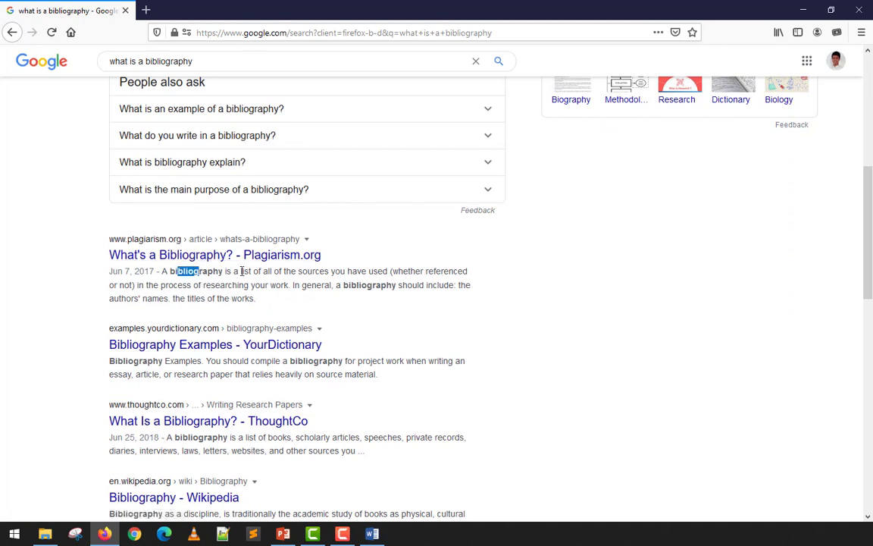
click(241, 272)
drag(265, 272, 386, 286)
click(165, 284)
drag(128, 299, 242, 298)
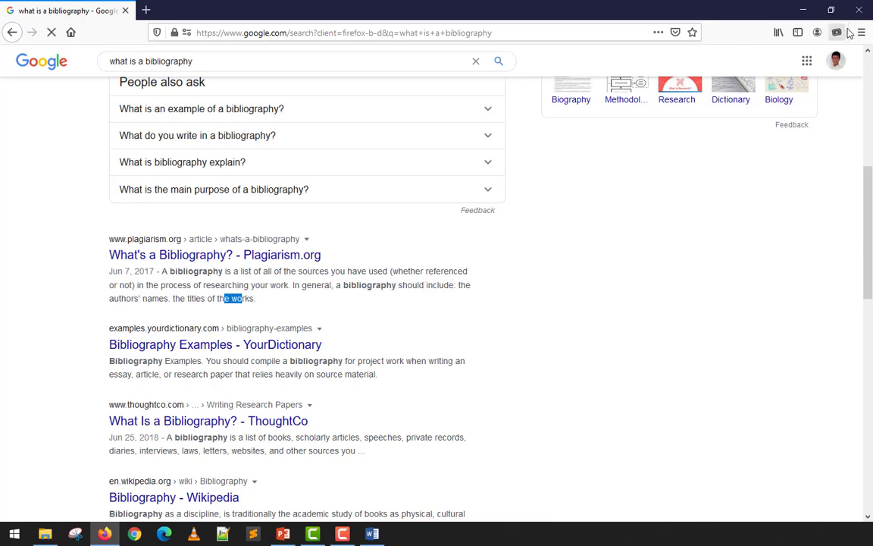
Close Firefox to return to Word and insert a page break after the last paragraph of the document.
click(862, 15)
scroll(422, 264, down, 4)
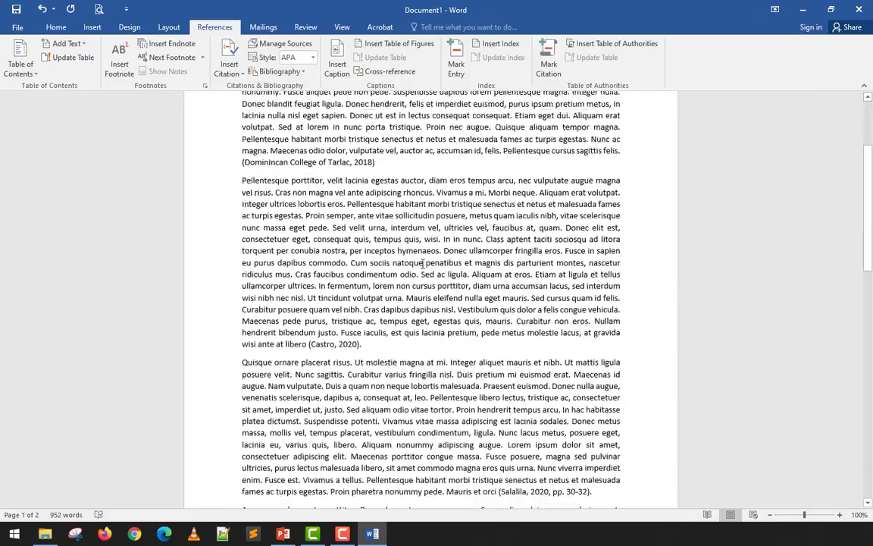
scroll(423, 264, up, 3)
scroll(421, 264, down, 15)
scroll(422, 264, up, 15)
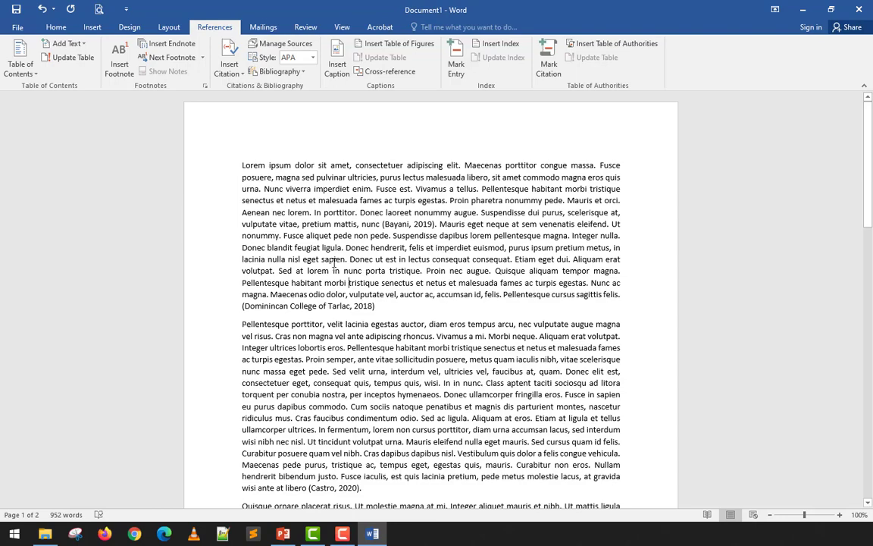
scroll(335, 263, down, 20)
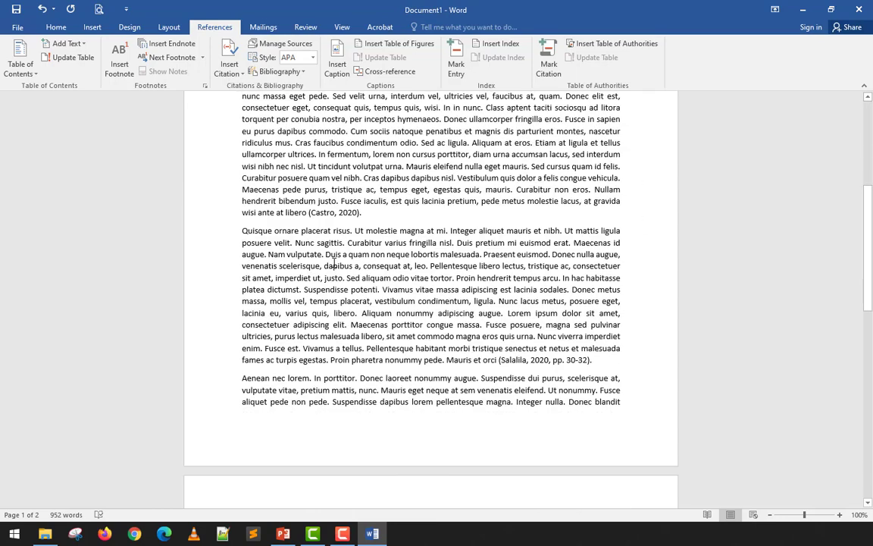
click(409, 293)
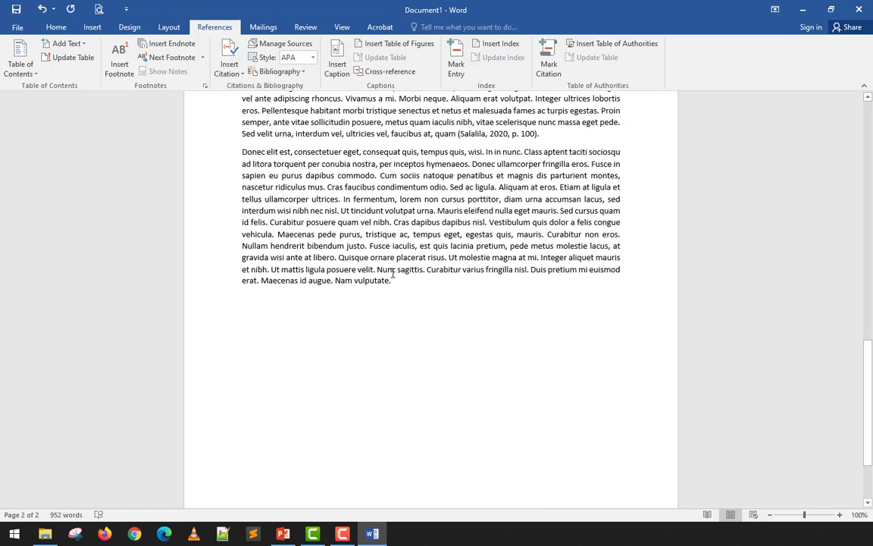
scroll(393, 279, down, 3)
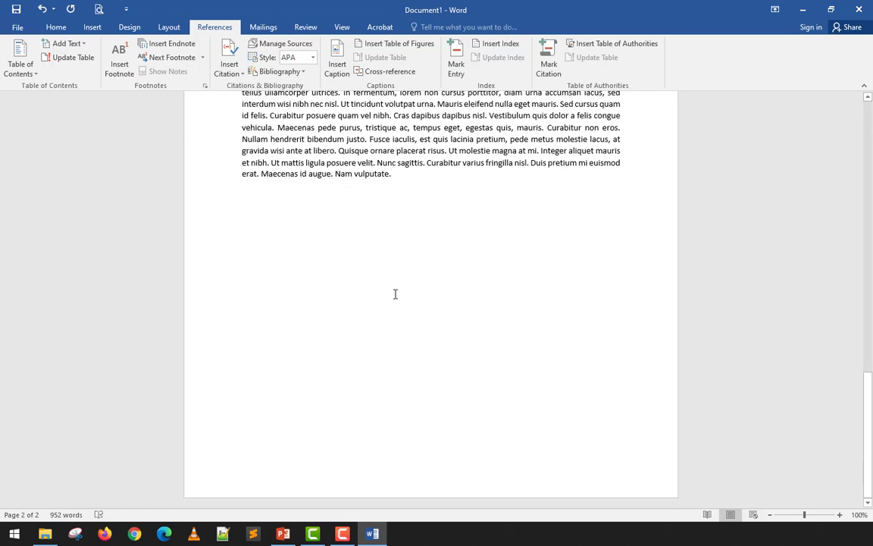
key(ctrl+Return)
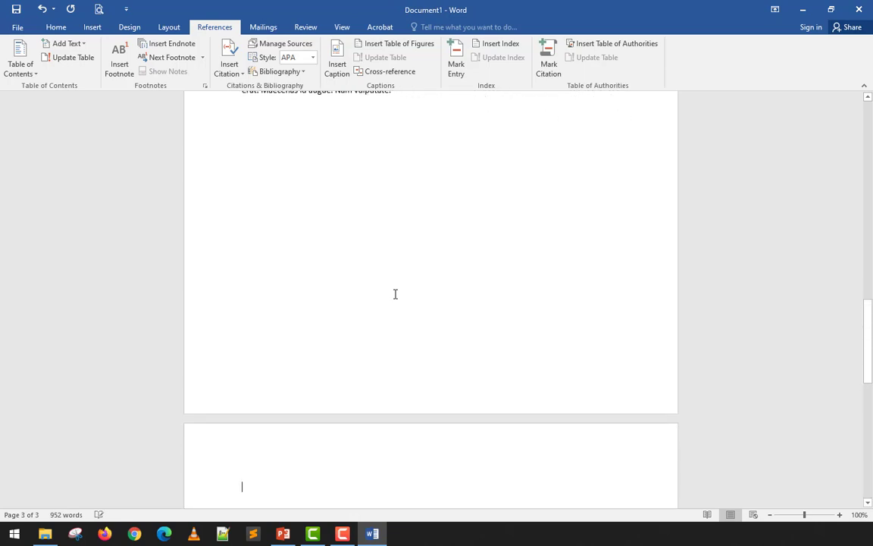
scroll(390, 290, down, 3)
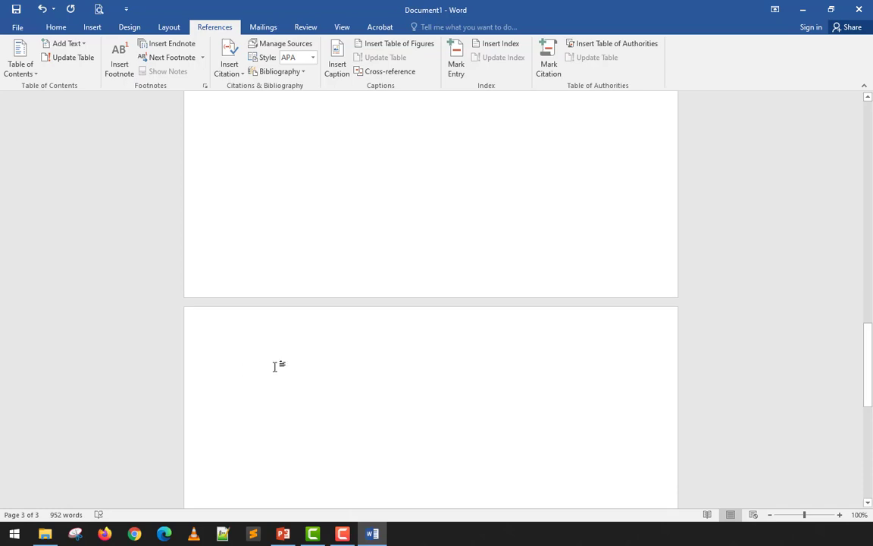
Insert the built-in Bibliography at the start of the new blank page and look over its entries.
scroll(275, 366, up, 15)
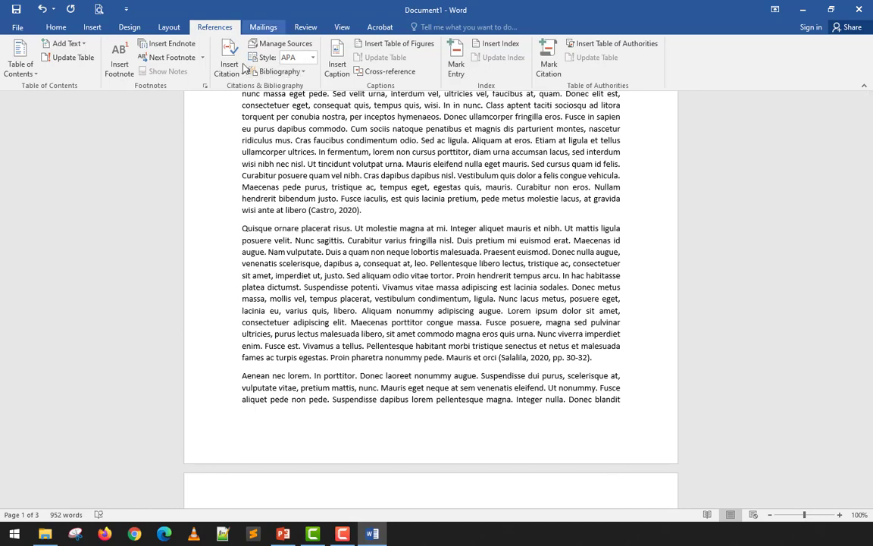
scroll(347, 293, down, 15)
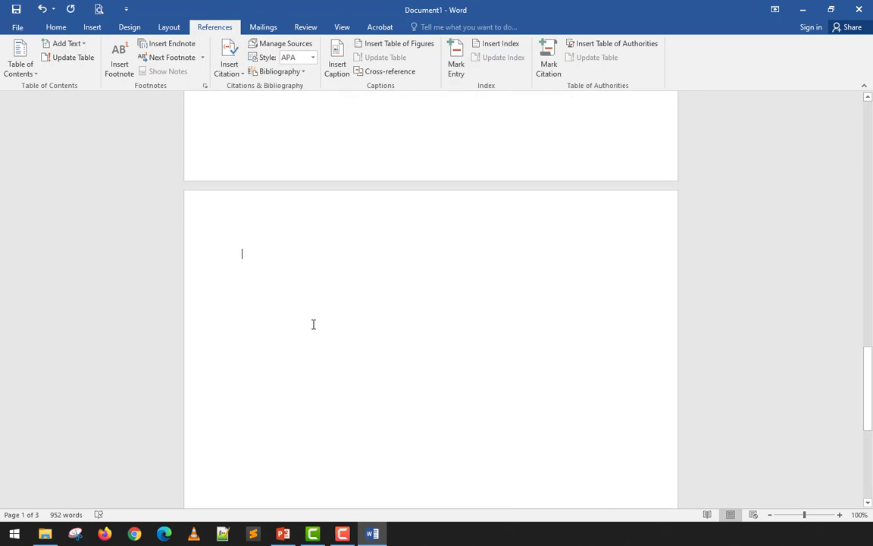
click(303, 71)
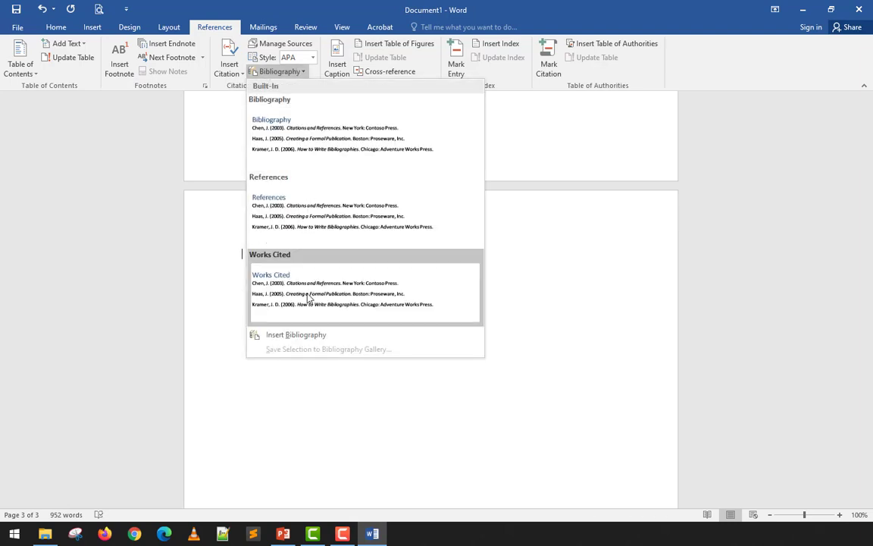
click(338, 141)
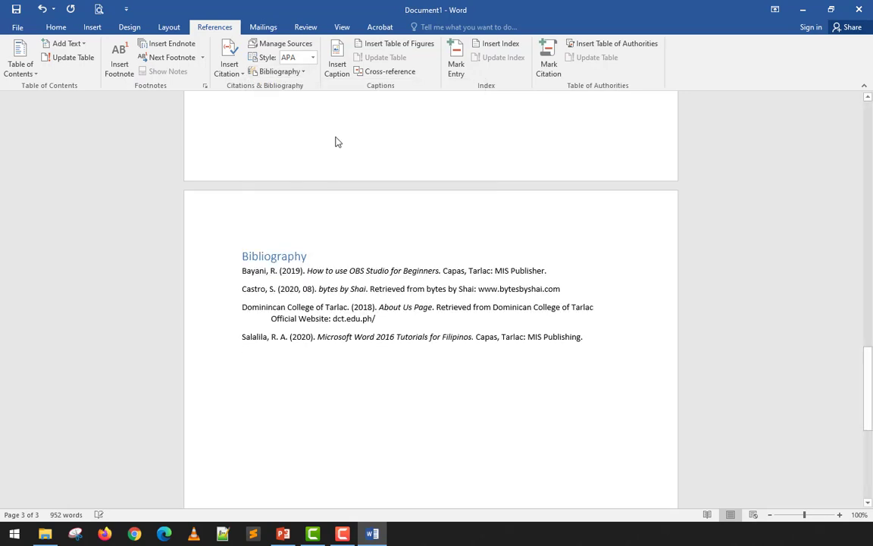
key(Return)
click(259, 271)
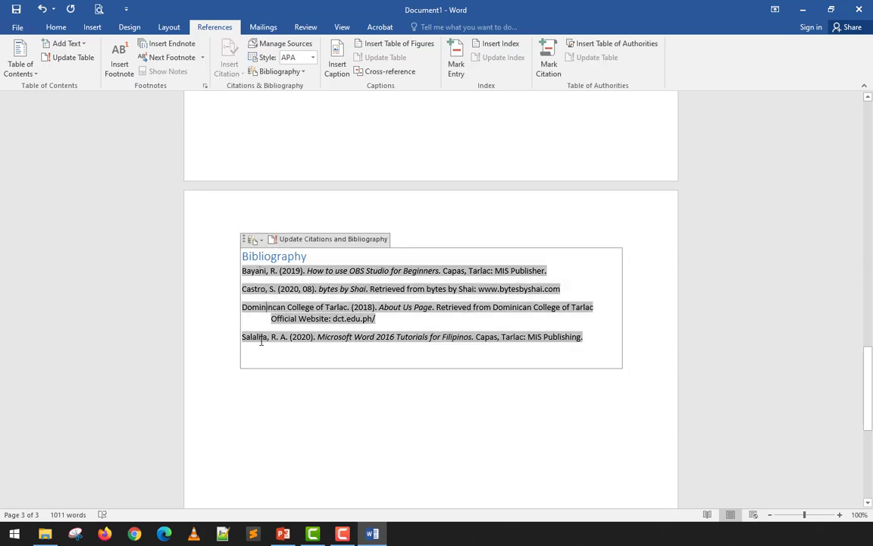
click(269, 363)
click(289, 434)
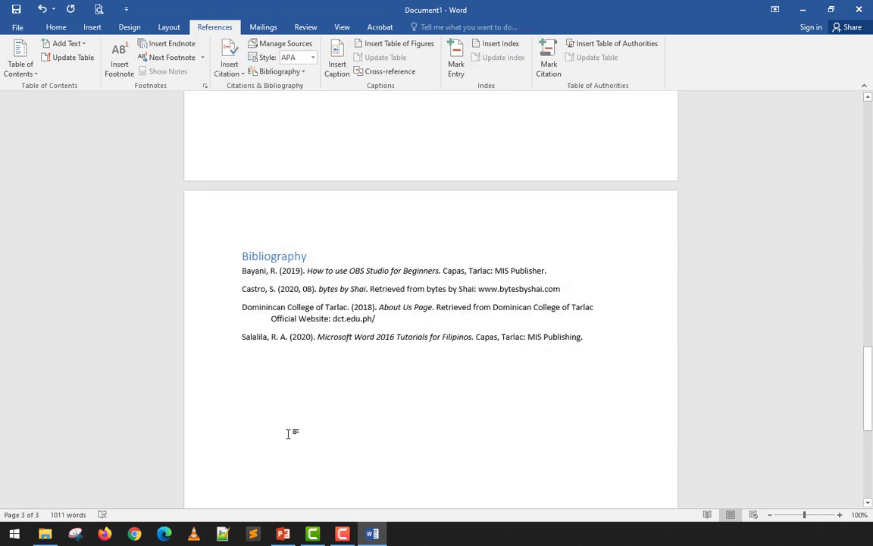
Write a plain-text citation in parentheses, with an author surname and the year 2015, after "Sed cursus quam id felis" in the last paragraph.
scroll(290, 429, up, 10)
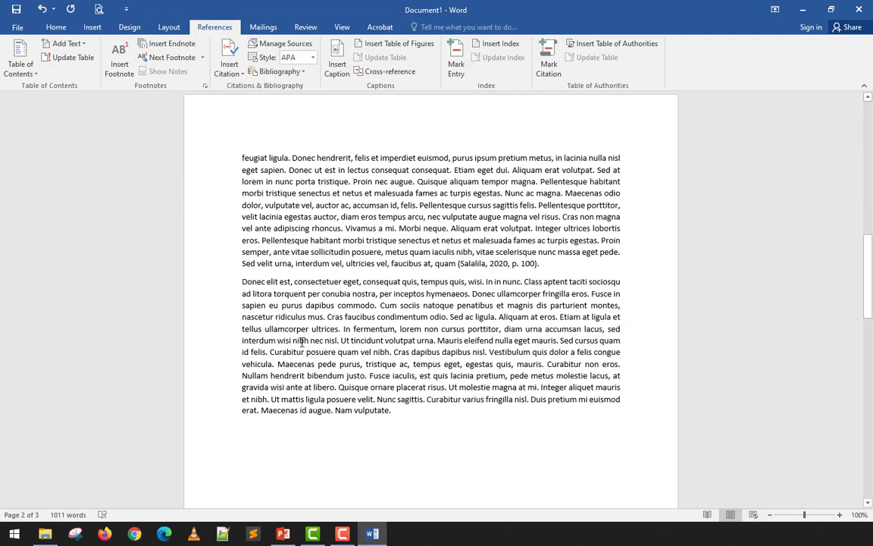
click(267, 354)
text((M)
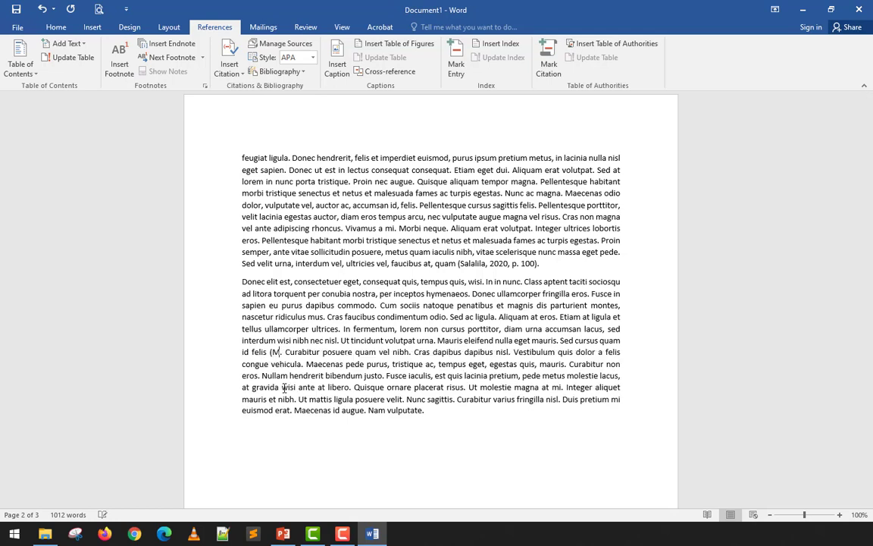
text(anolot, 2)
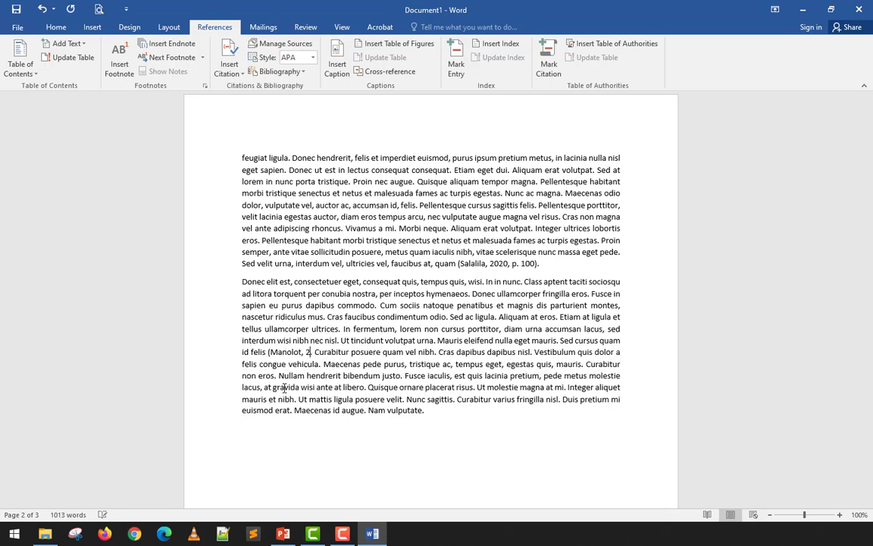
text(015))
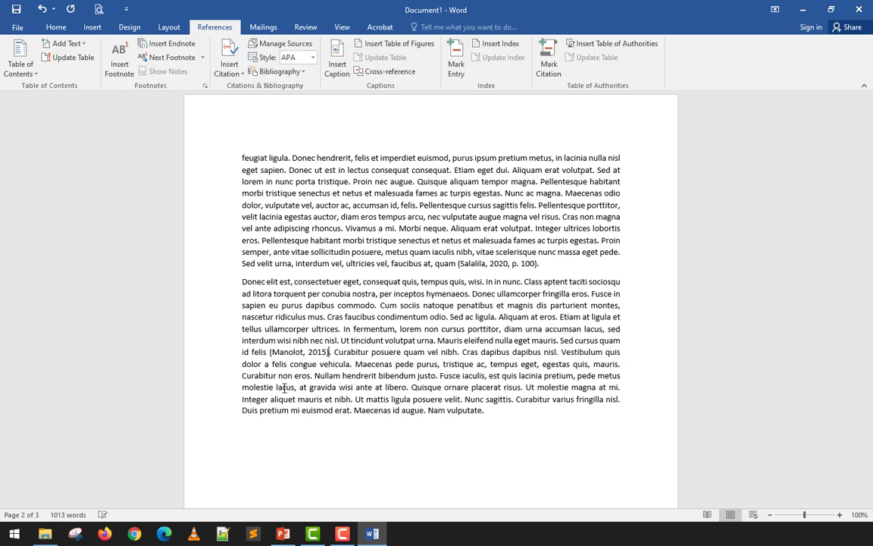
Correct the spelling of the author's surname in the hand-written 2015 citation.
scroll(432, 264, down, 3)
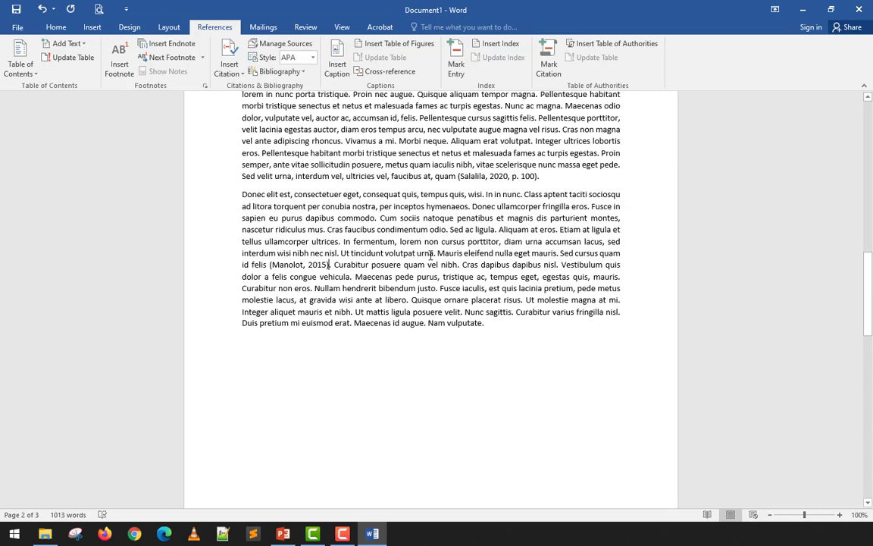
click(290, 266)
key(BackSpace)
key(BackSpace)
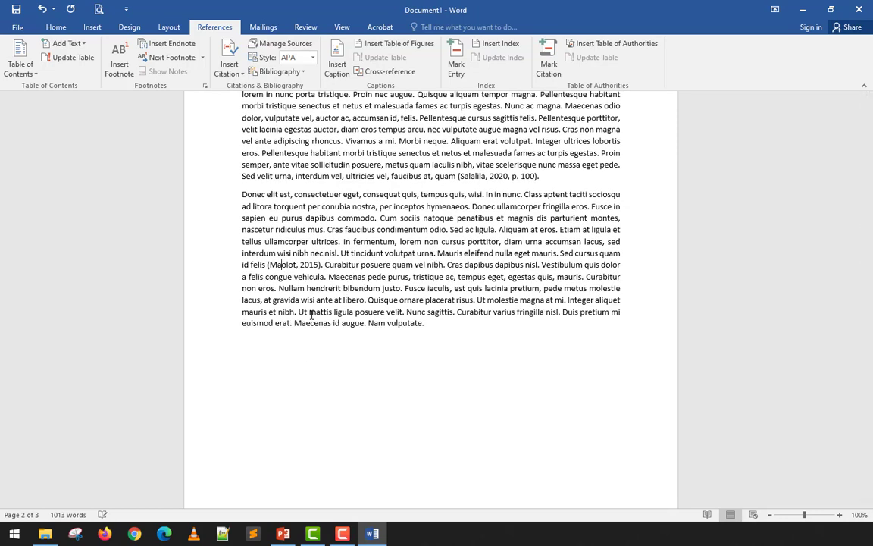
text(na)
key(Delete)
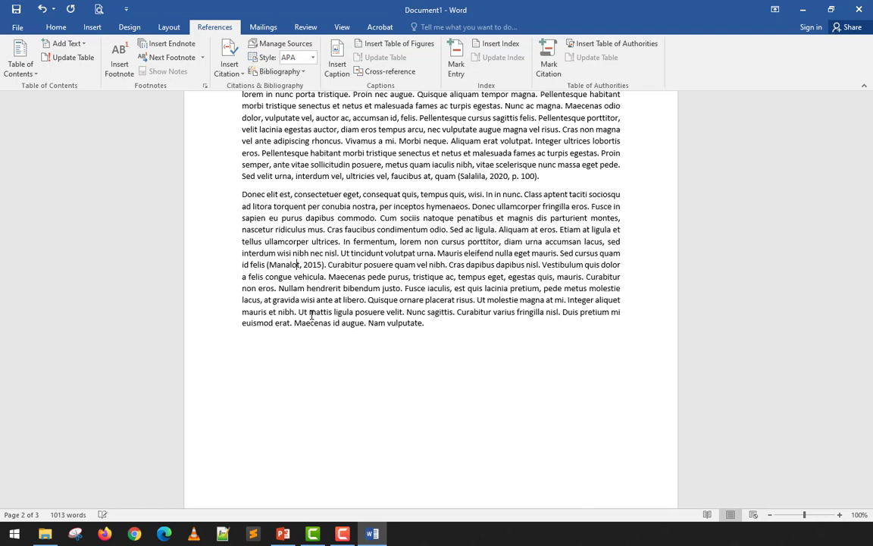
key(Delete)
Update the citations and bibliography from the Bibliography block on the last page.
scroll(327, 314, down, 8)
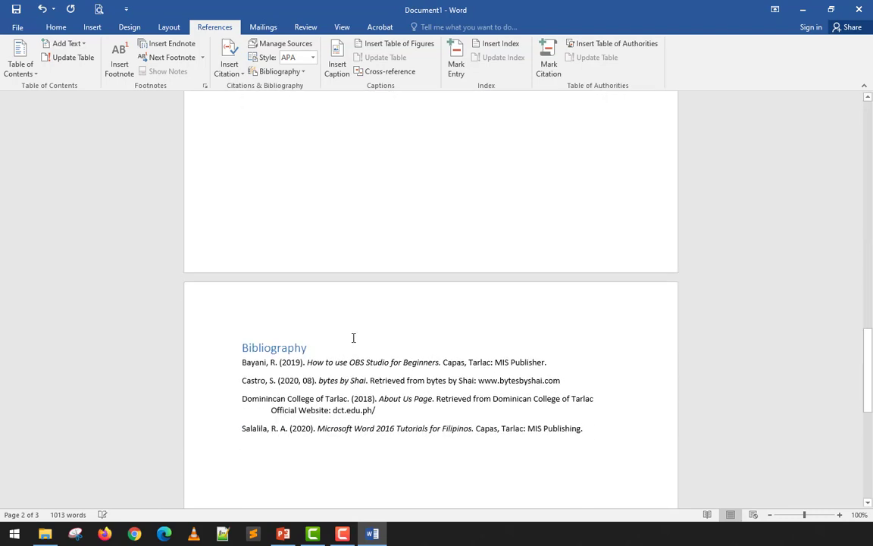
scroll(353, 337, down, 5)
click(294, 169)
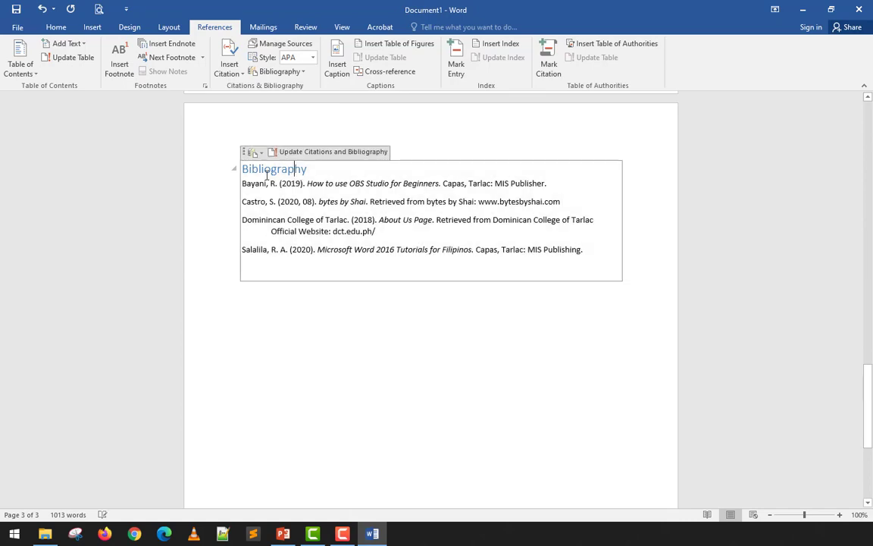
click(286, 154)
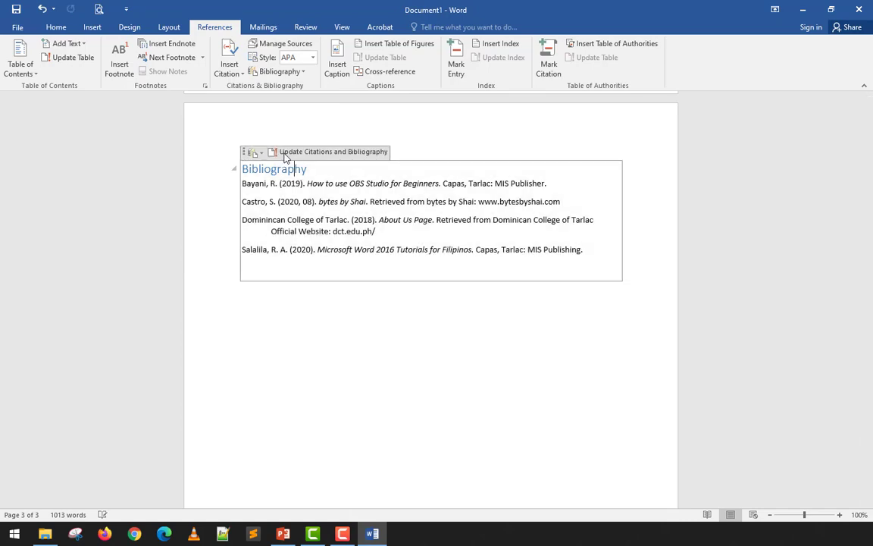
Delete the hand-written 2015 citation after "Sed cursus quam id felis" in the last paragraph.
scroll(321, 228, up, 6)
scroll(284, 218, up, 5)
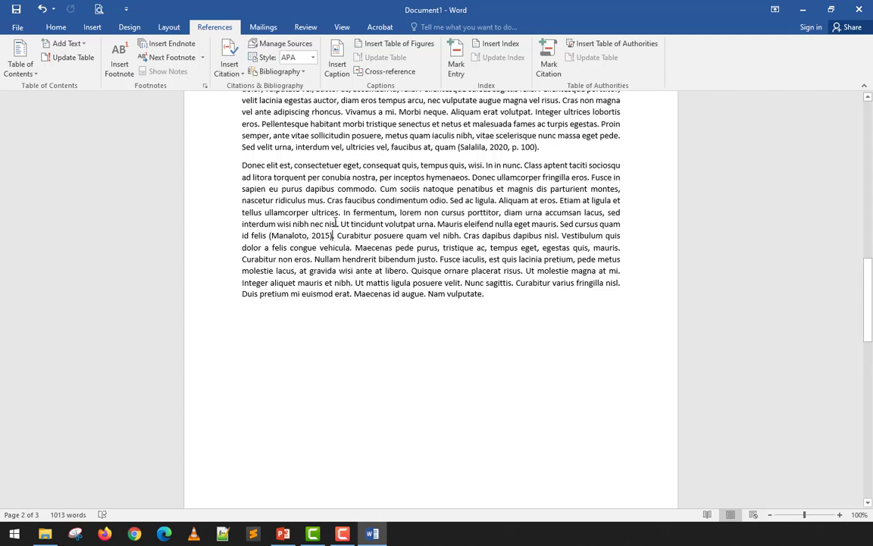
key(shift+Left)
key(shift+Left)
key(shift+Left)
key(shift+Left)
key(shift+Left)
key(shift+Left)
key(shift+Left)
key(shift+Left)
key(shift+Left)
key(shift+Left)
key(shift+Left)
key(shift+Left)
key(shift+Left)
key(shift+Left)
key(shift+Left)
key(shift+Left)
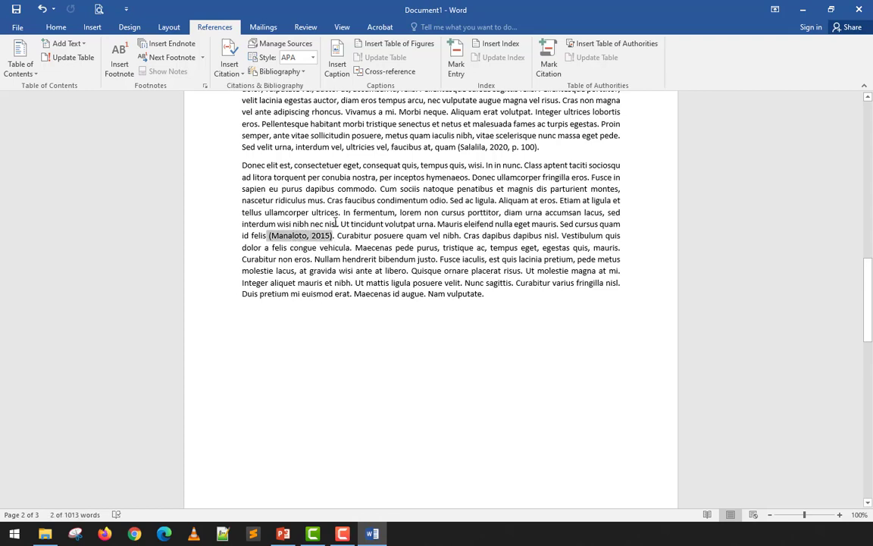
key(Delete)
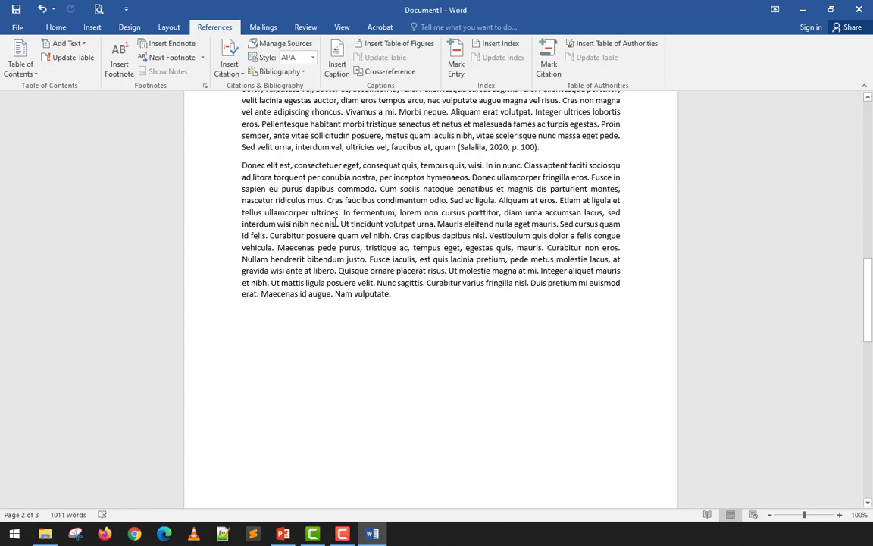
Start a new citation source after "Sed cursus quam id felis" and set its type to Journal Article.
click(229, 65)
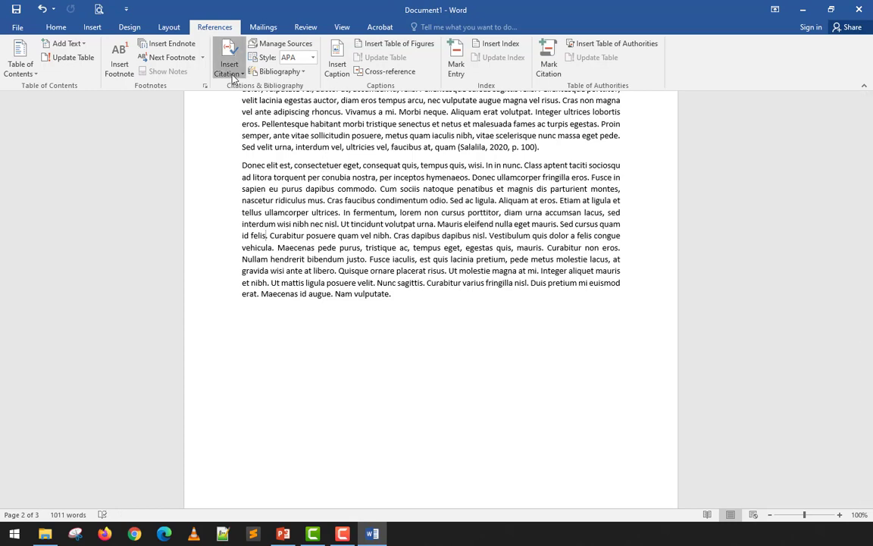
click(251, 212)
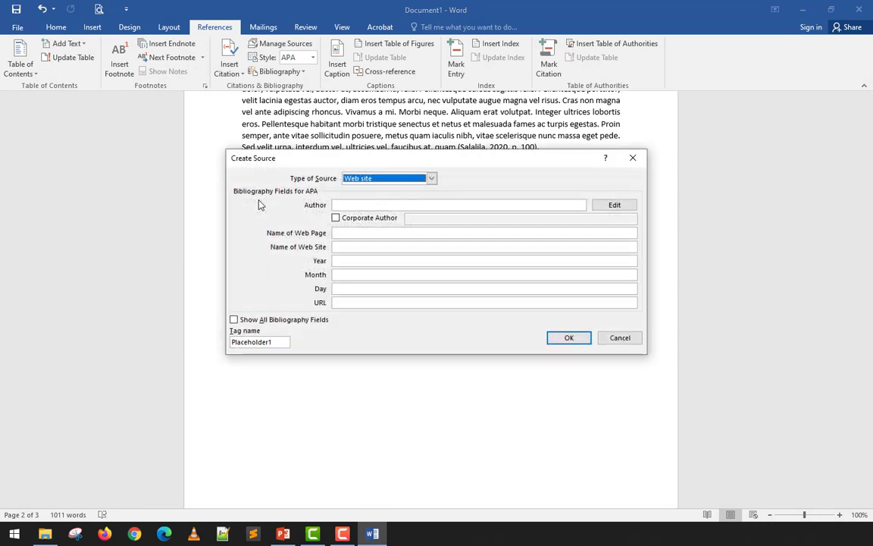
click(394, 179)
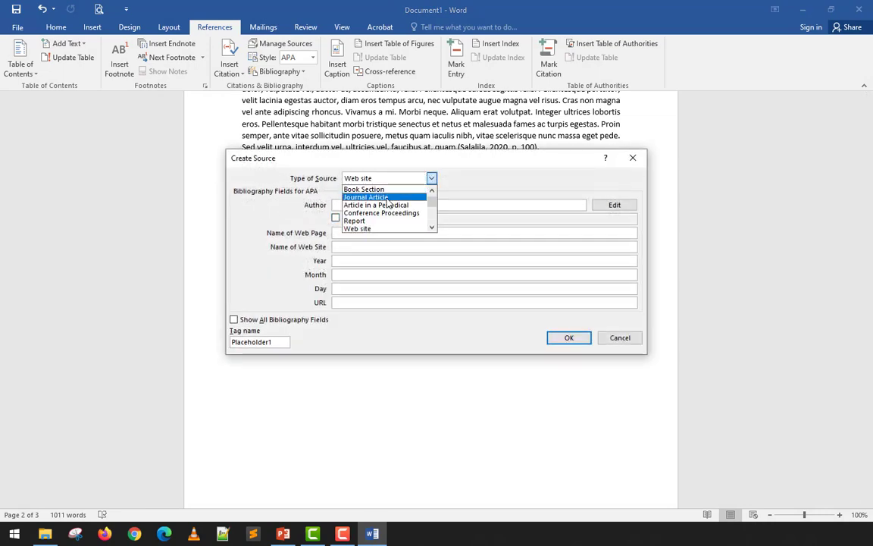
click(375, 195)
click(388, 204)
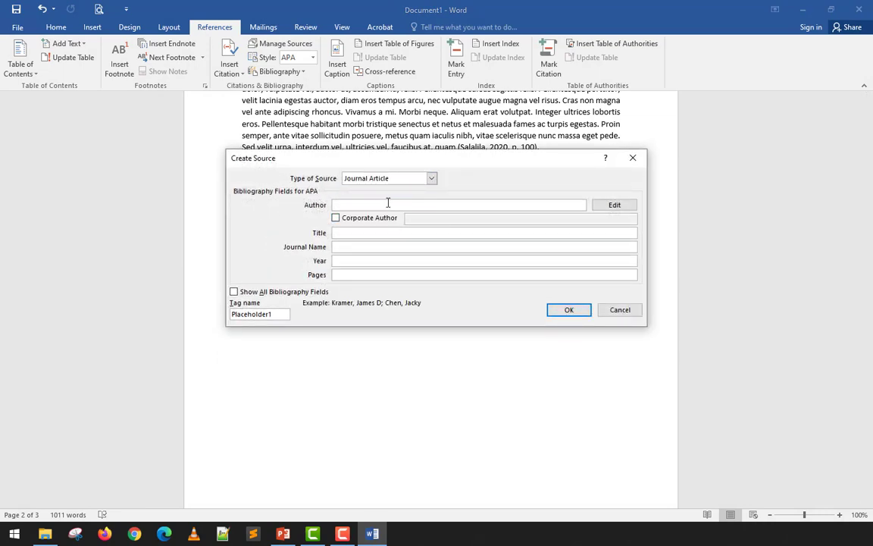
Enter the author's full name and the title "How to become a millionaire" for the journal article source.
text(Pepito Manaloto)
key(Tab)
key(Tab)
key(Tab)
text(Ho)
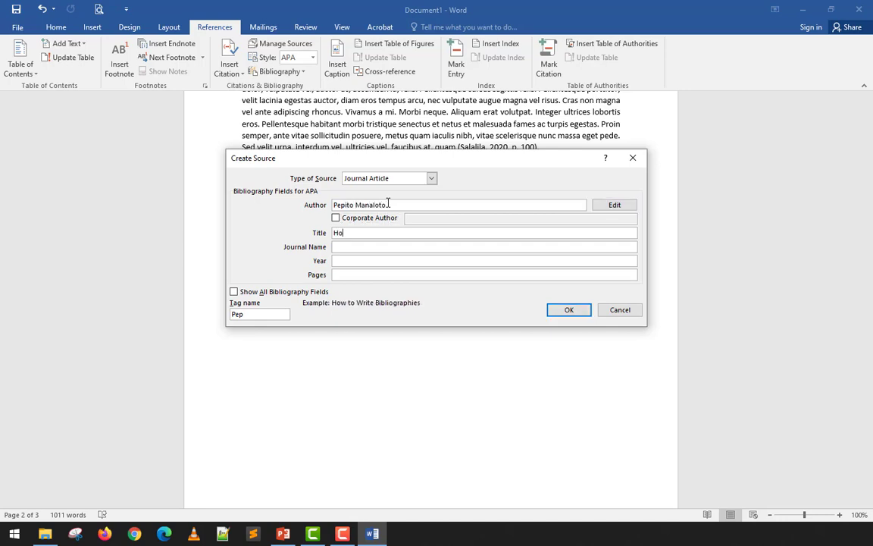
text(w to become a millionaire)
key(Tab)
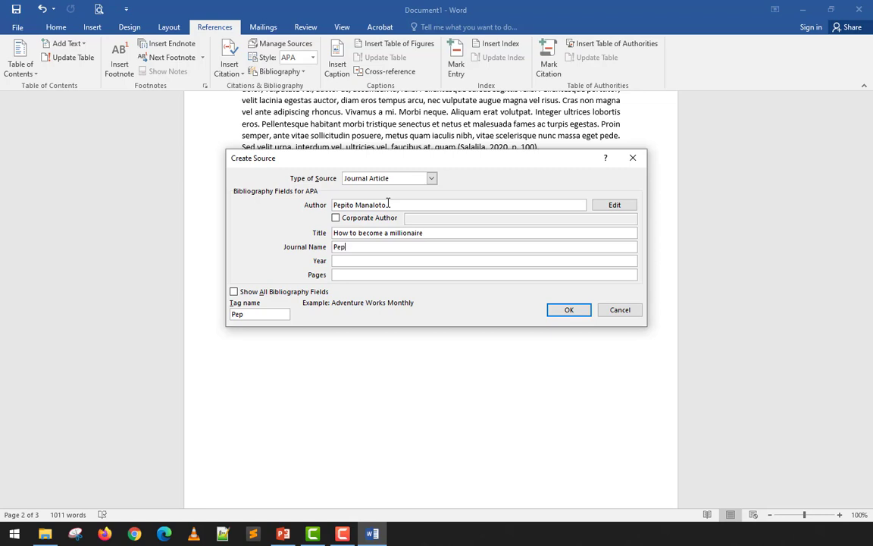
Complete the source with the journal name, year 2009 and pages 70-71, and insert its citation.
text(Pepito Manaloto)
key(Tab)
text(2009)
key(Tab)
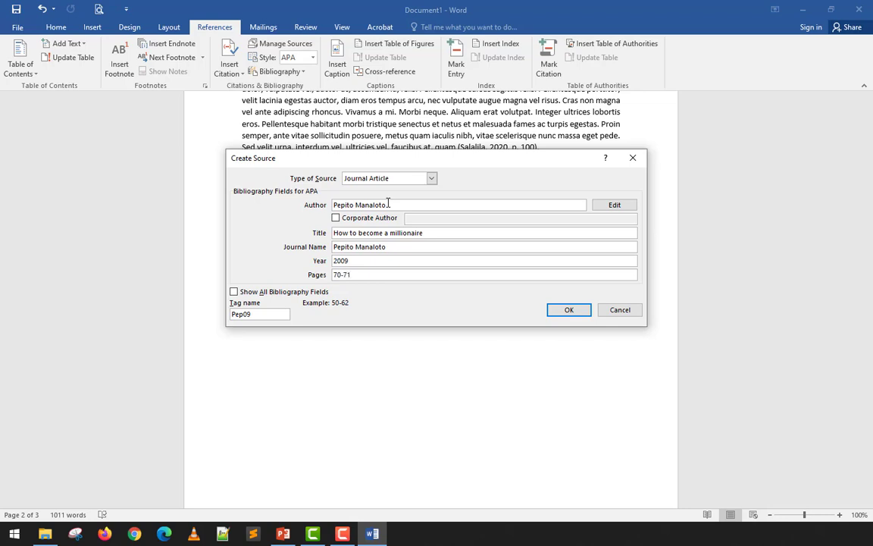
click(569, 309)
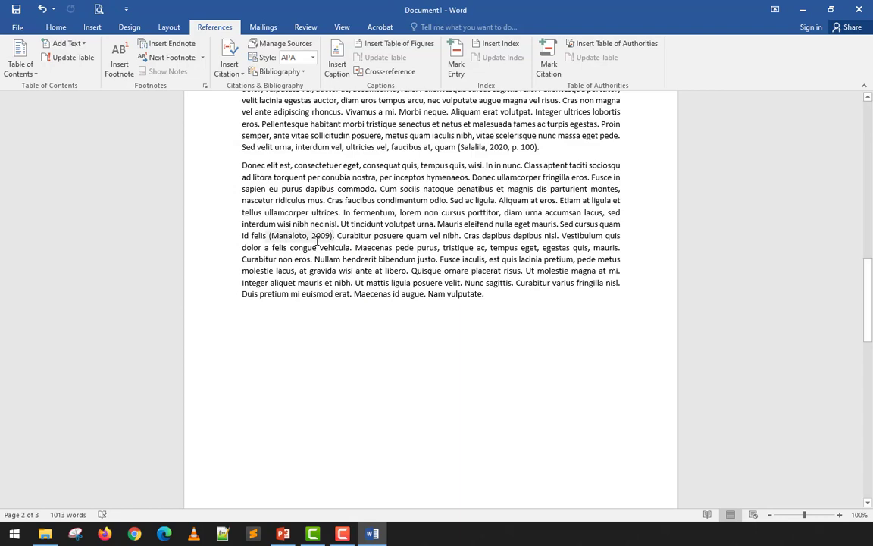
Update the bibliography on the last page to include the newly inserted journal article source.
scroll(317, 240, down, 10)
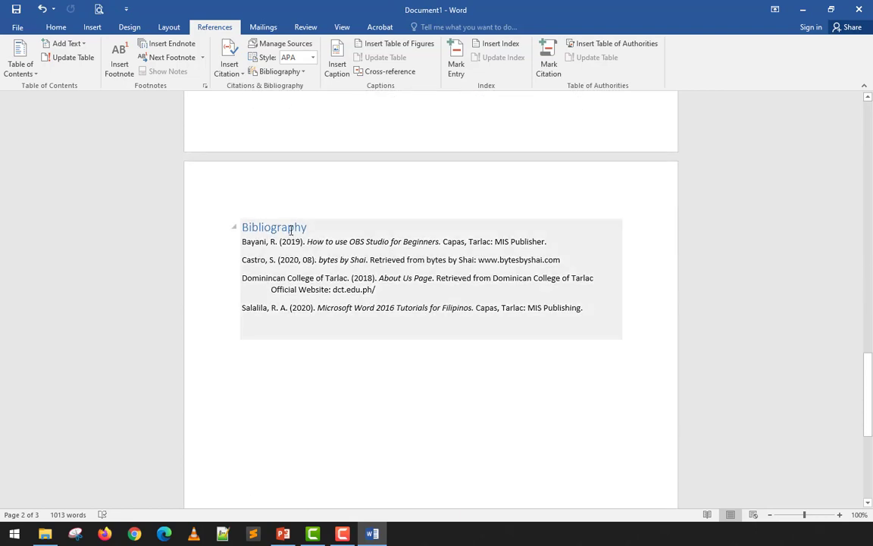
click(290, 228)
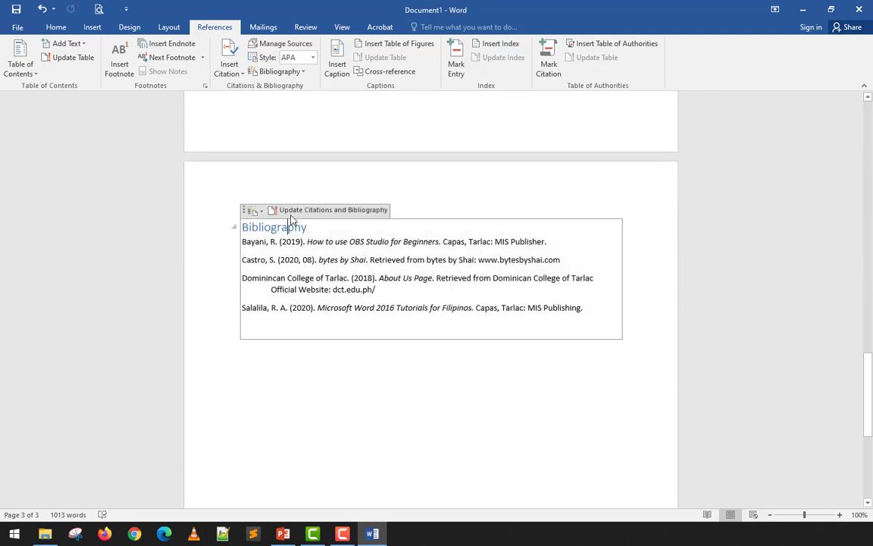
click(292, 211)
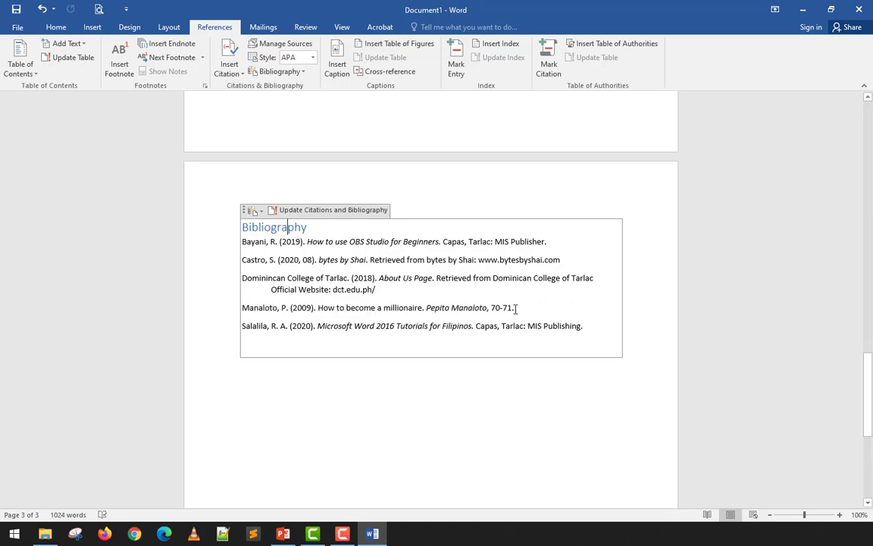
drag(444, 276, 271, 340)
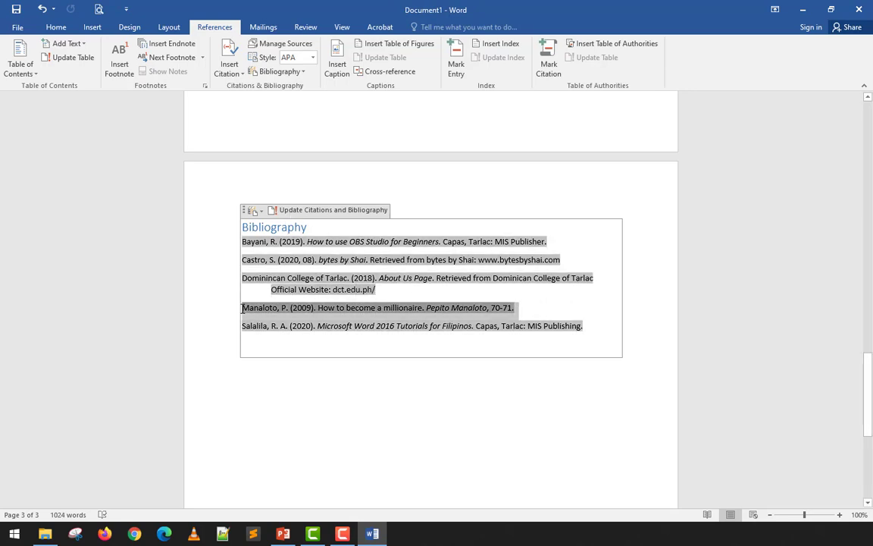
click(292, 380)
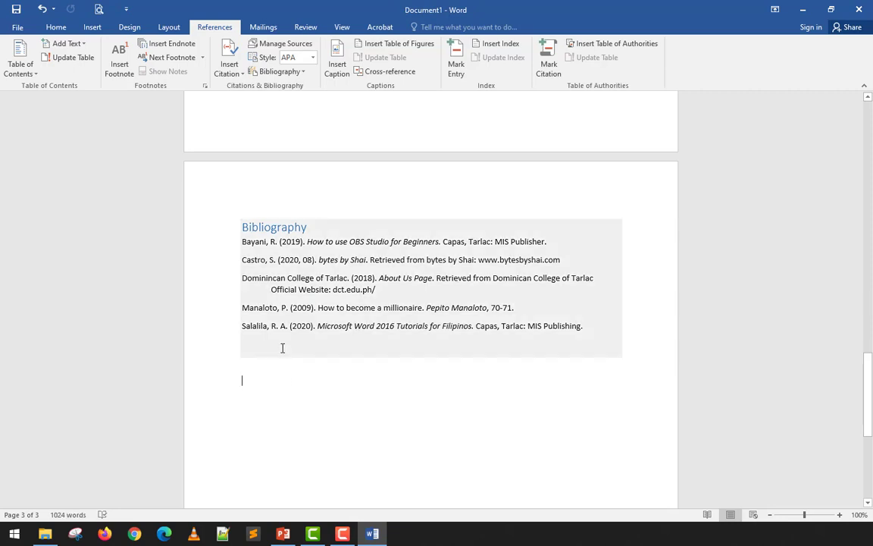
Compare the updated bibliography entries with the citations in the body text, going back to the first page.
scroll(282, 345, up, 10)
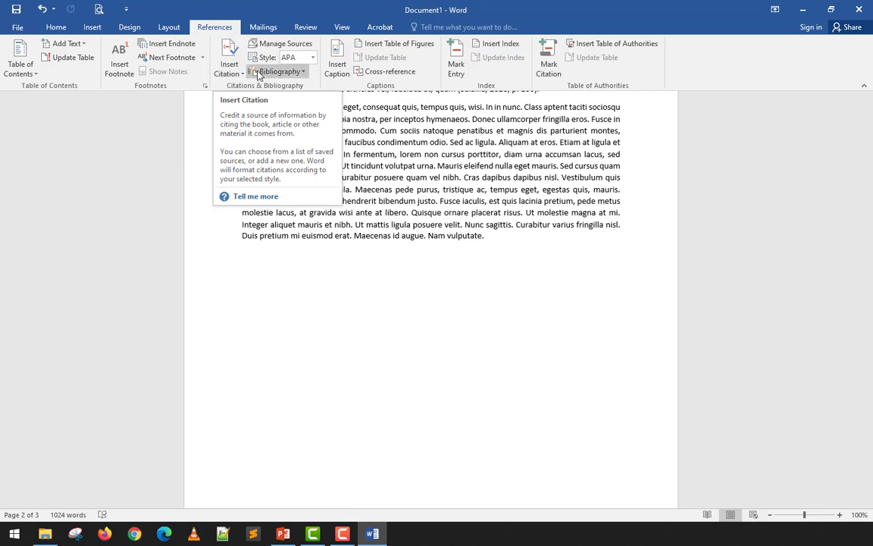
scroll(370, 219, down, 4)
scroll(369, 219, down, 8)
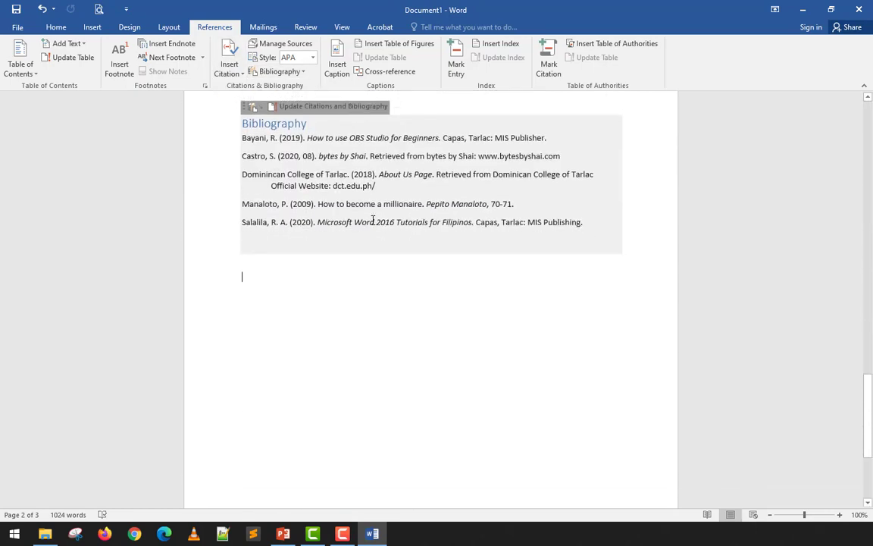
scroll(379, 212, up, 1)
click(426, 152)
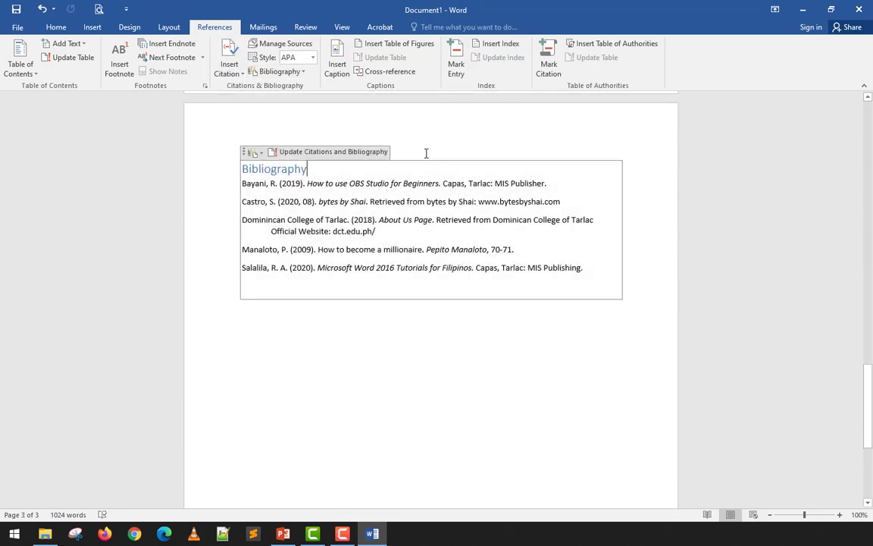
scroll(426, 152, up, 10)
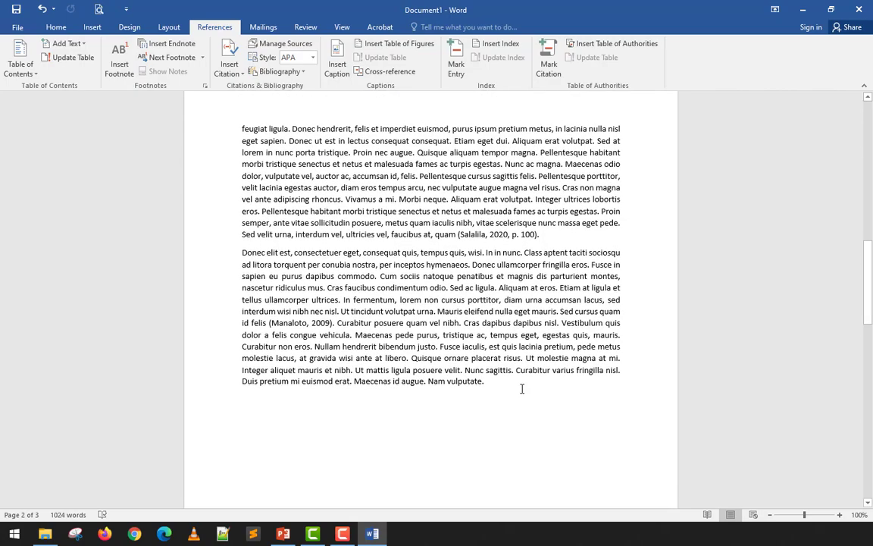
scroll(458, 338, up, 8)
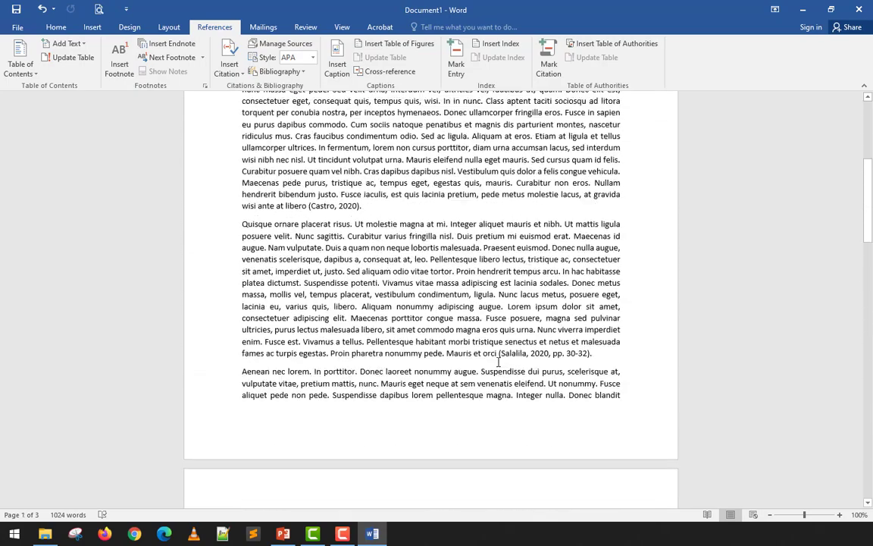
scroll(463, 300, up, 3)
scroll(463, 301, up, 6)
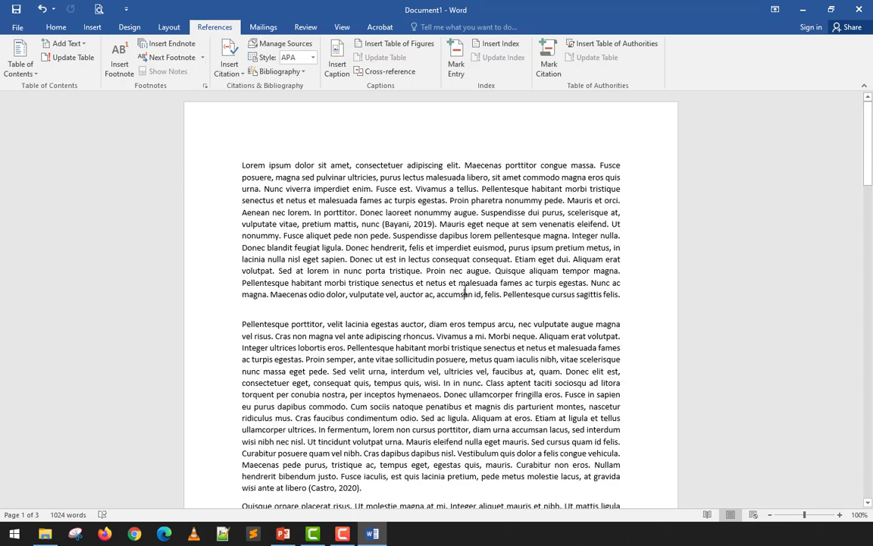
Review the in-text citations from the first page through to the last paragraph on the second page.
scroll(465, 293, down, 3)
click(395, 367)
scroll(394, 367, down, 1)
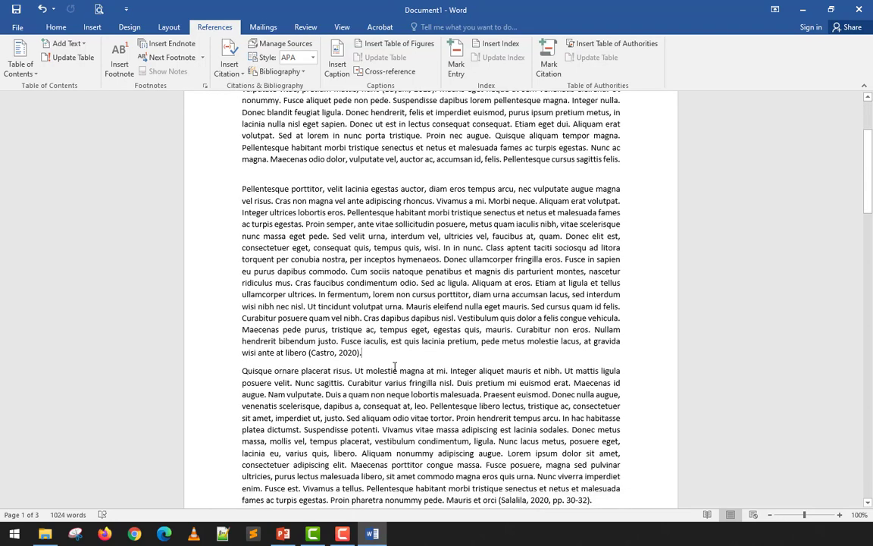
scroll(395, 367, down, 5)
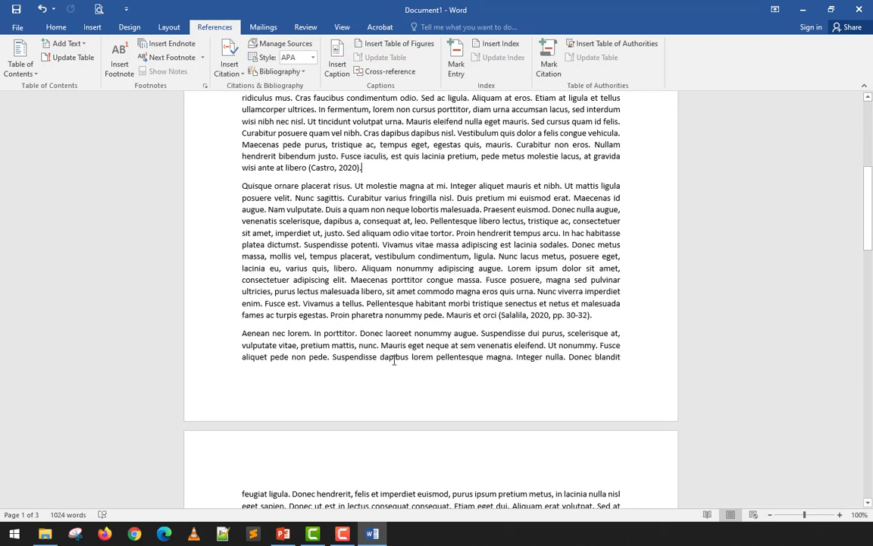
scroll(394, 360, down, 9)
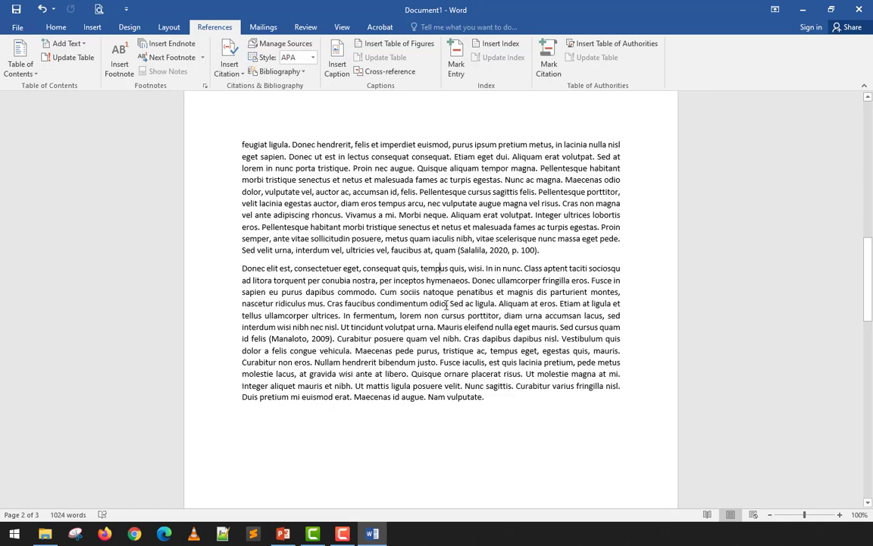
scroll(402, 275, down, 3)
scroll(460, 216, down, 5)
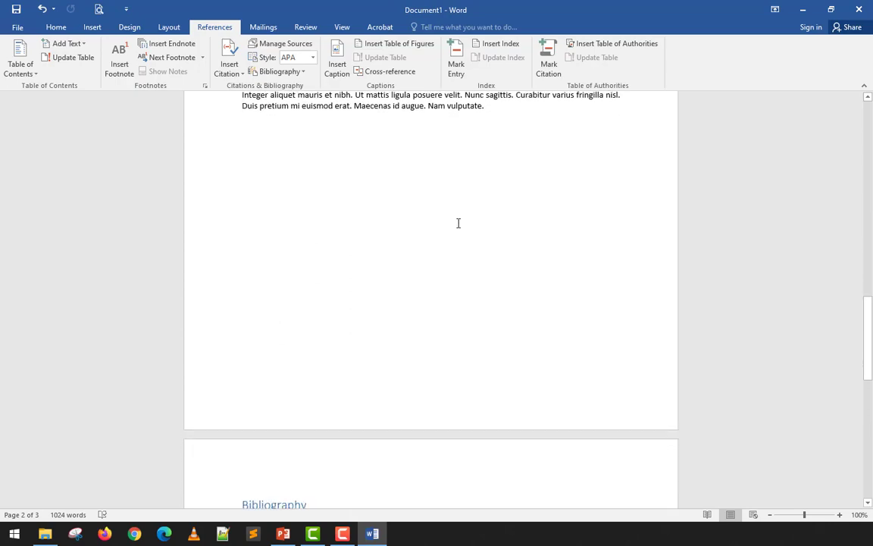
scroll(457, 222, up, 10)
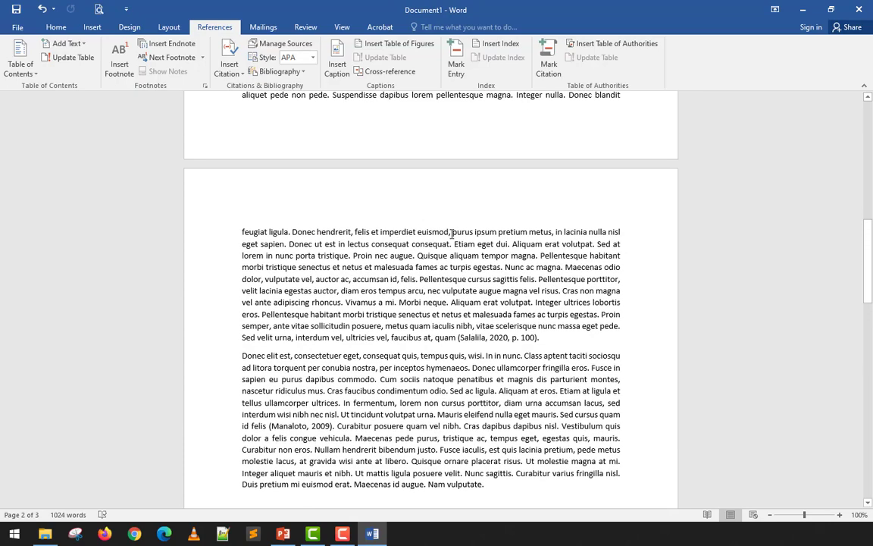
click(415, 255)
scroll(266, 267, down, 5)
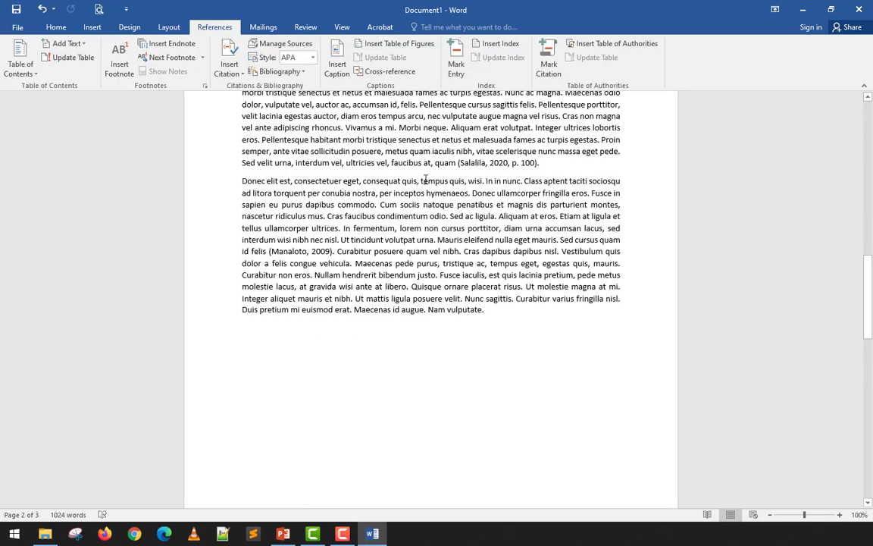